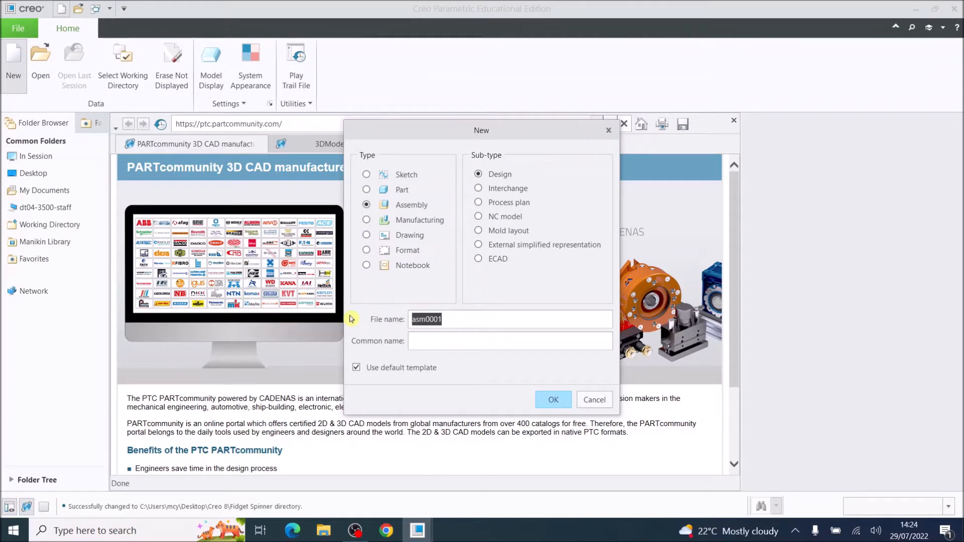
Step: Create a new design assembly named Fidgetasm1 using the default template
text(Fidgetasm)
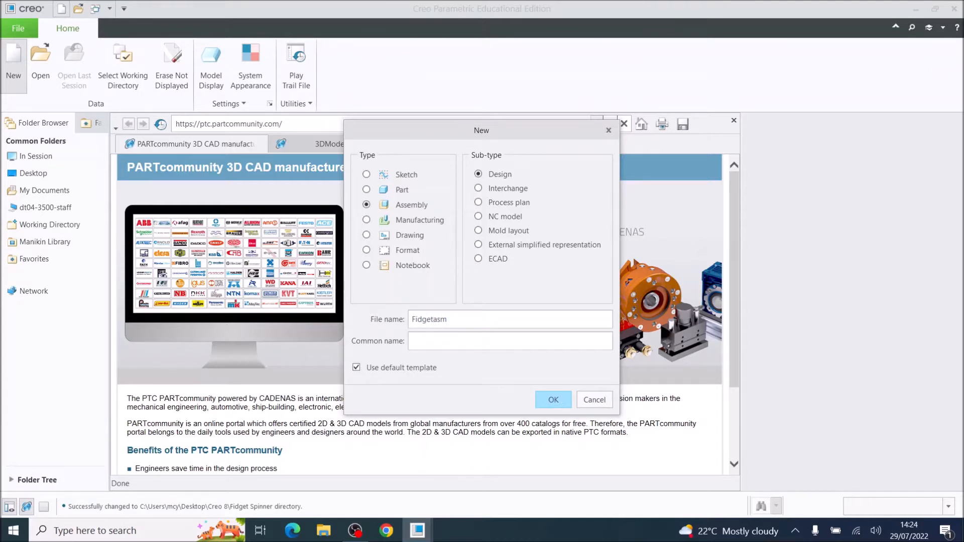
click(554, 401)
click(513, 303)
text(1)
click(551, 402)
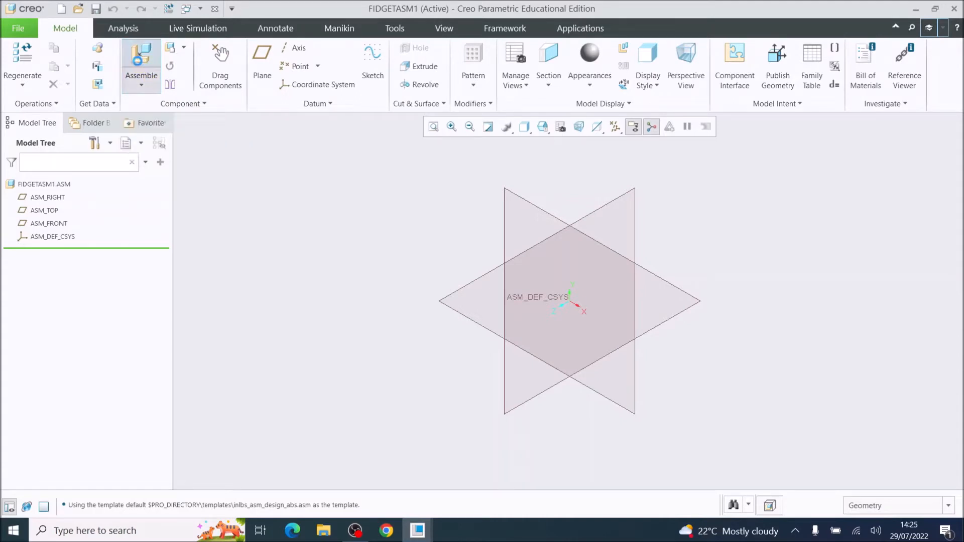
Step: Bring fidget_spinner_m10.prt into the assembly and move it clear of the assembly datum planes
click(139, 64)
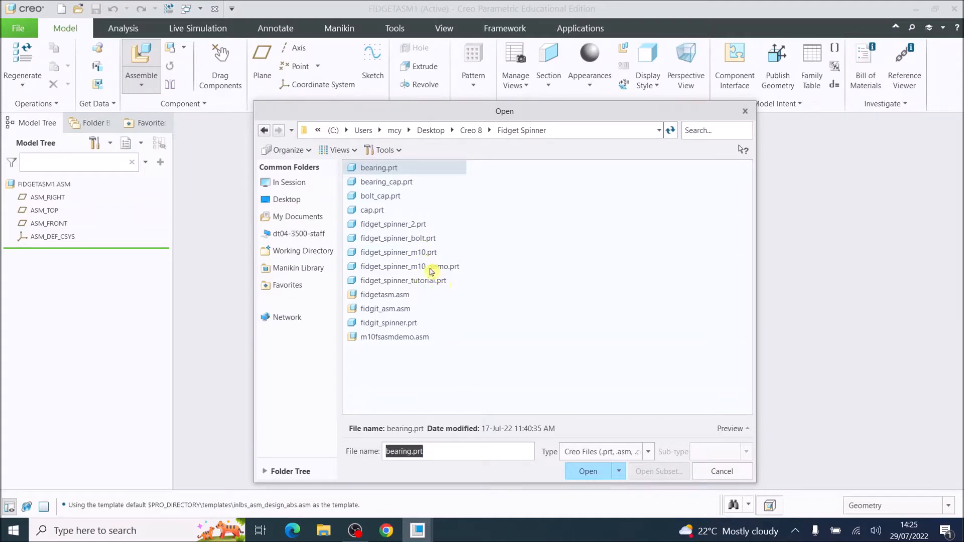
click(427, 253)
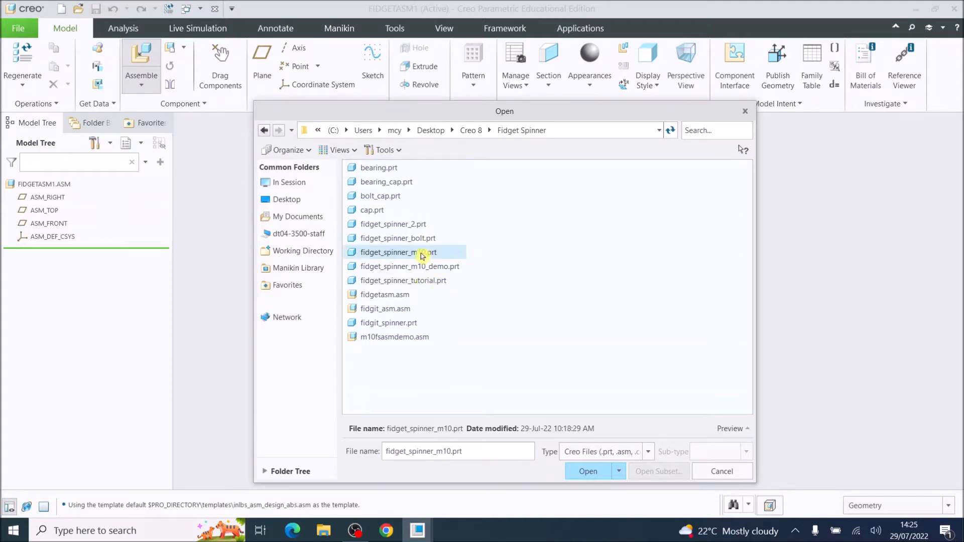
double_click(392, 253)
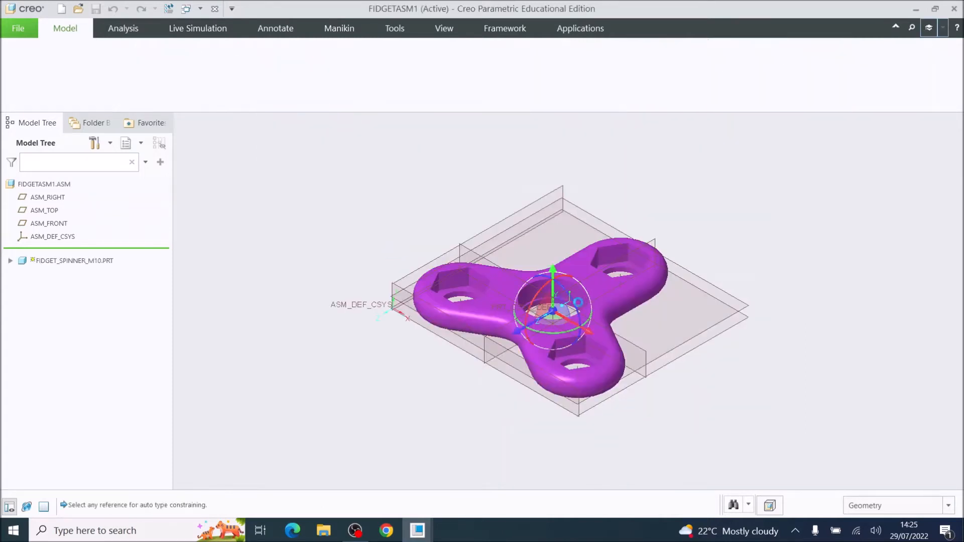
drag(589, 328, 656, 370)
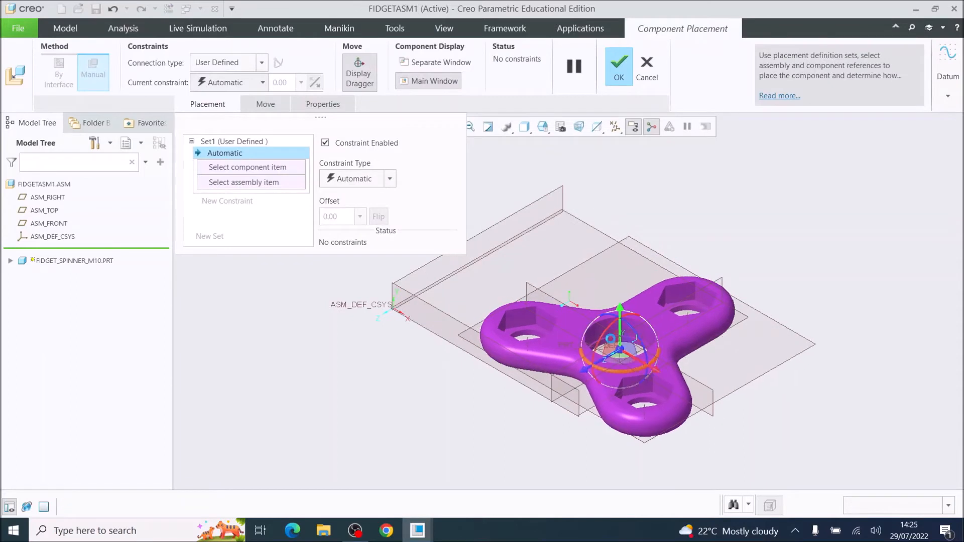
drag(615, 309, 614, 214)
drag(586, 279, 651, 249)
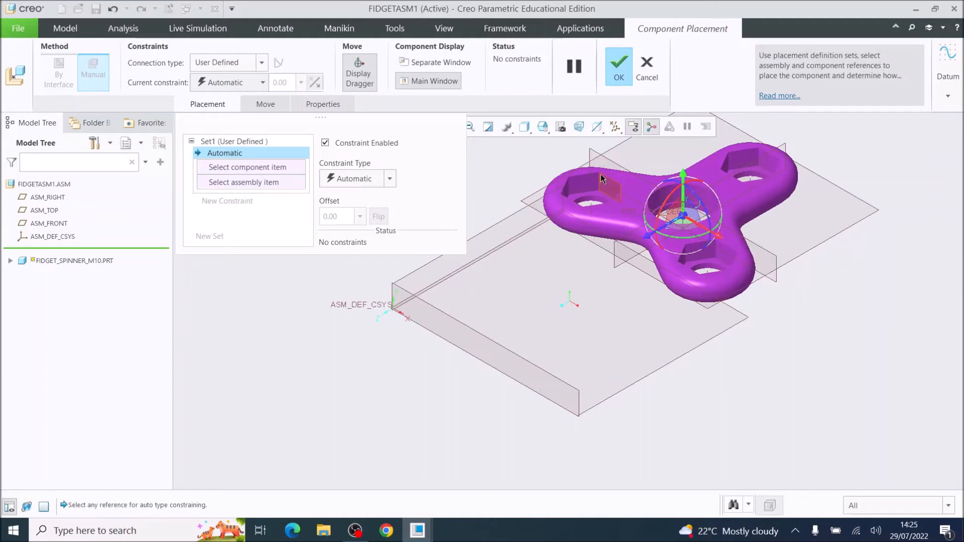
drag(721, 238, 837, 303)
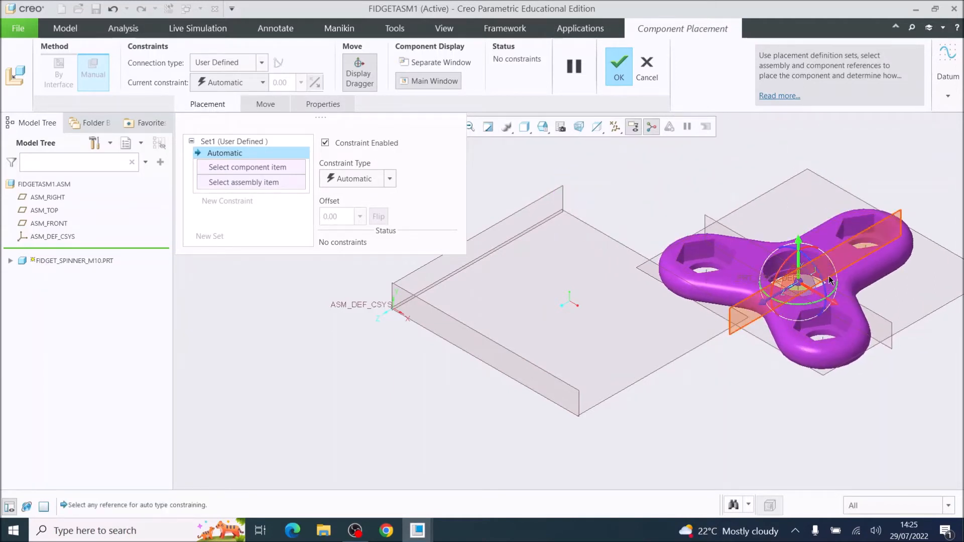
Step: Constrain the spinner's TOP plane coincident with ASM_TOP and its RIGHT plane to ASM_RIGHT at a distance of 0
click(788, 178)
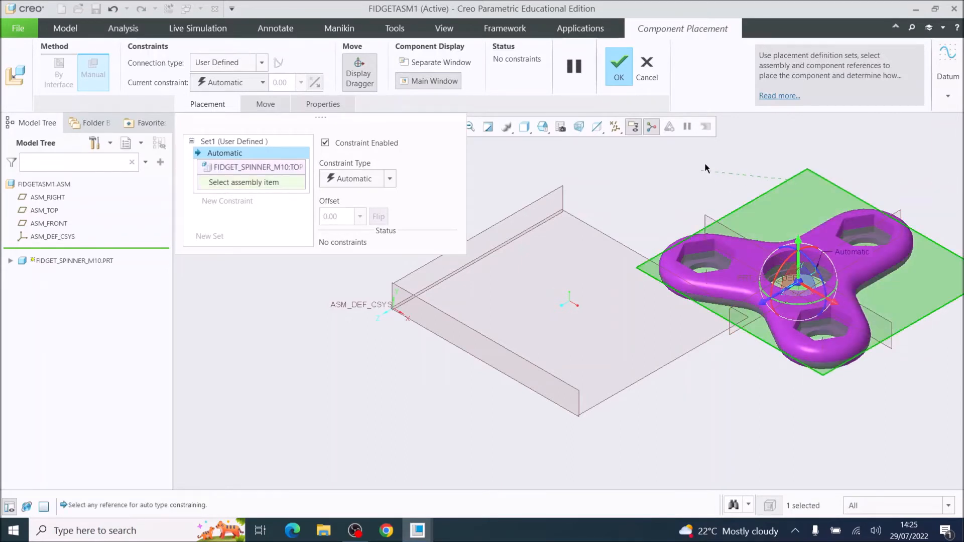
click(597, 234)
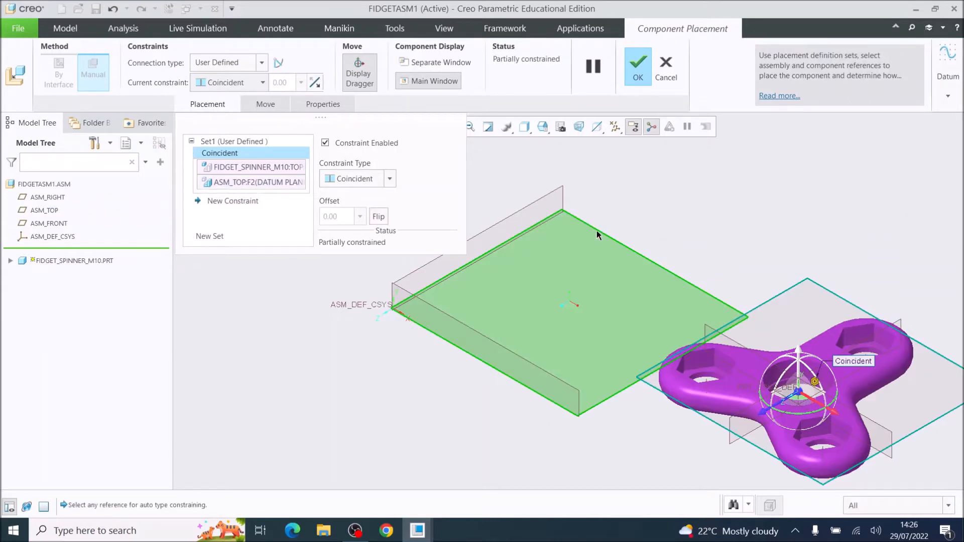
click(897, 324)
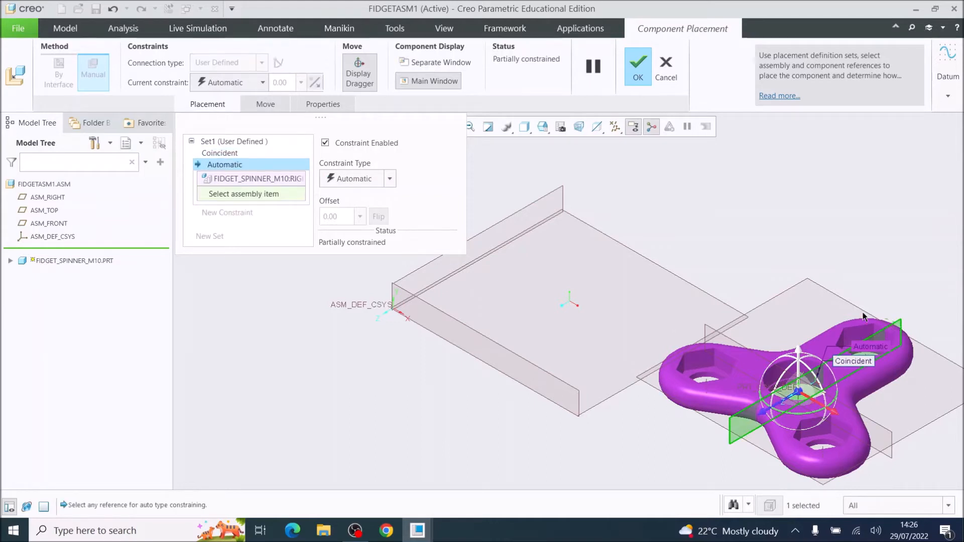
click(549, 197)
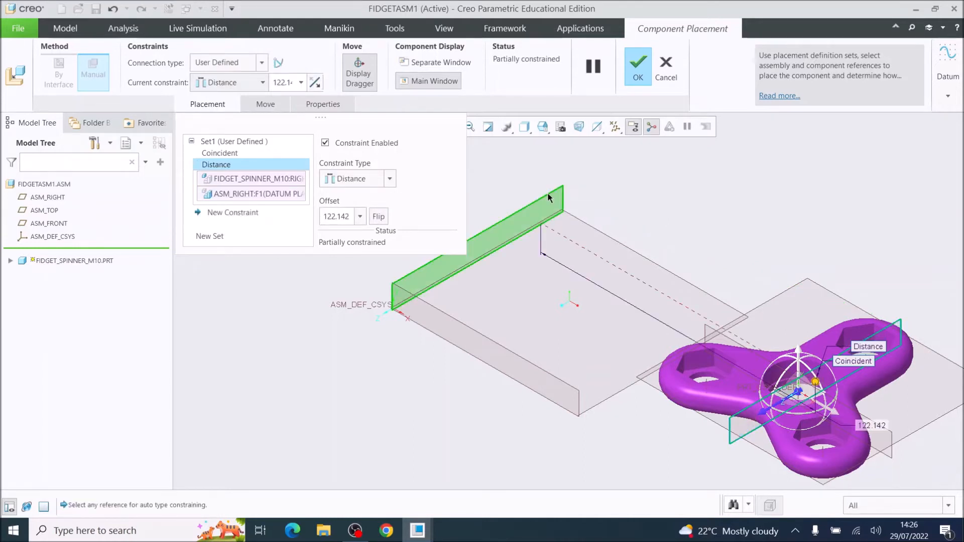
double_click(351, 216)
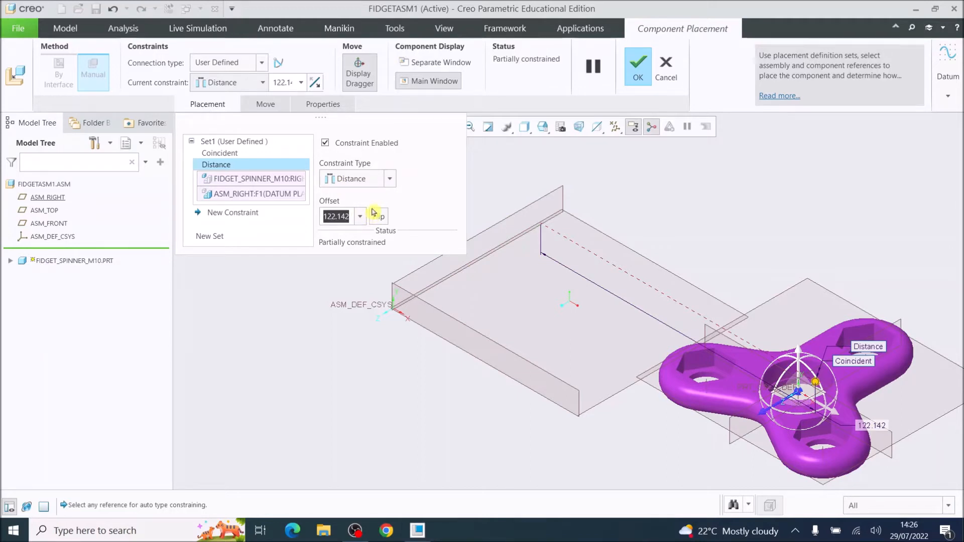
text(0)
key(Return)
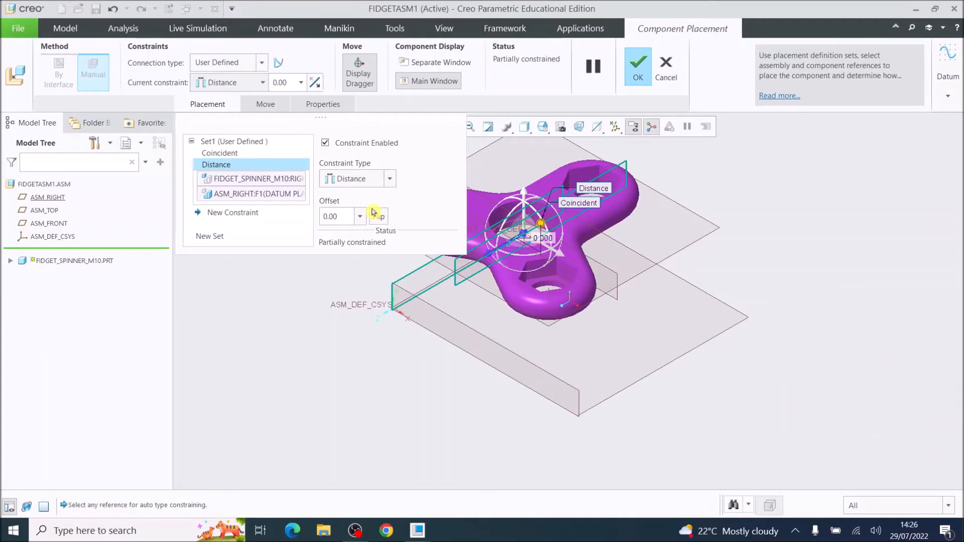
Step: Constrain the spinner's front plane to ASM_FRONT at a distance of 0 and accept the component placement
click(612, 276)
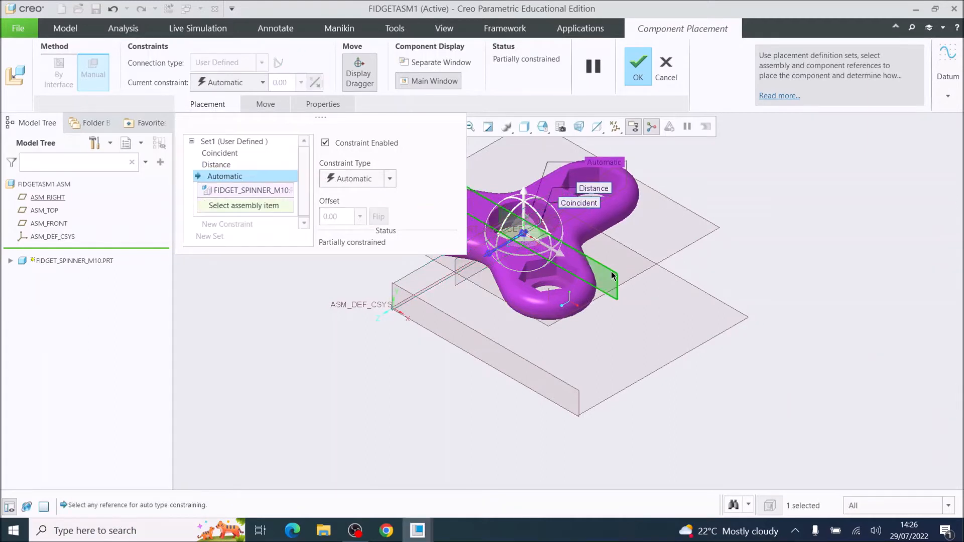
click(539, 370)
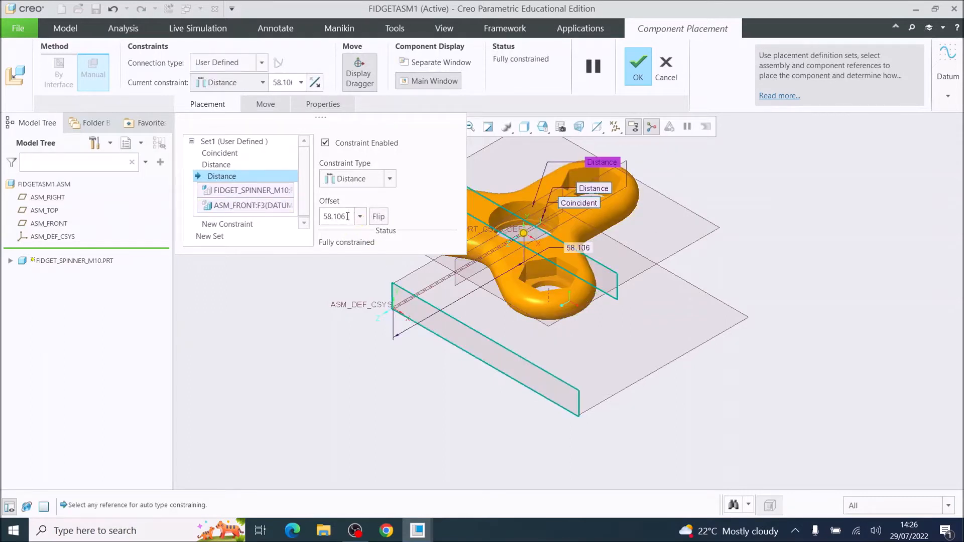
double_click(347, 217)
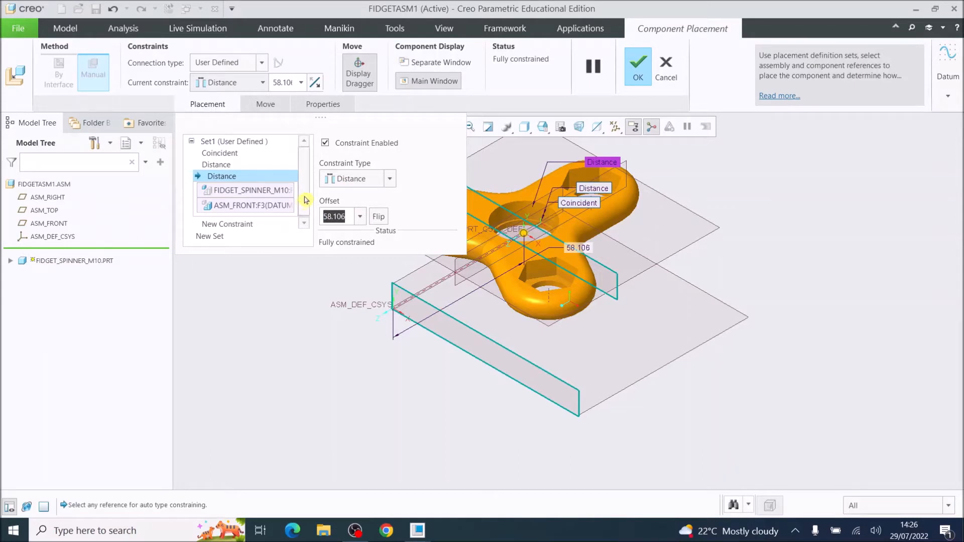
text(0)
key(Return)
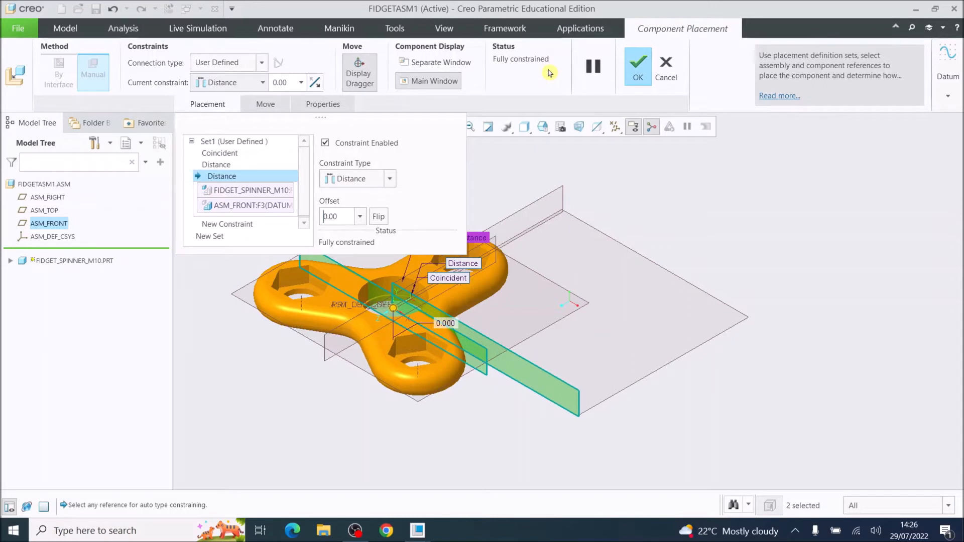
click(637, 68)
Step: Bring 608_bearing_1.prt from the Bearing folder in Creo 8 into the assembly
mouse_move(628, 280)
middle_down()
mouse_move(573, 208)
mouse_move(661, 271)
mouse_move(603, 297)
mouse_move(633, 272)
mouse_move(627, 291)
mouse_move(620, 286)
middle_up()
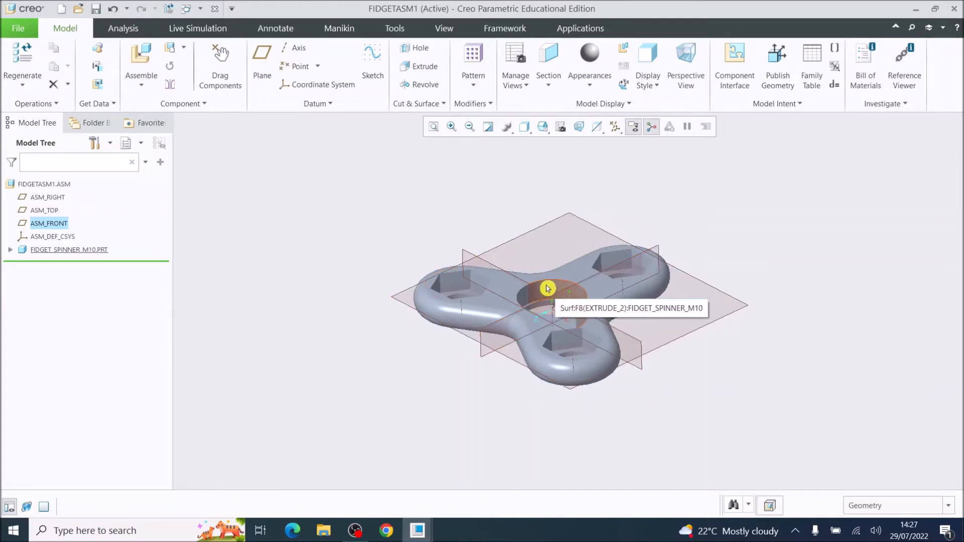
click(139, 64)
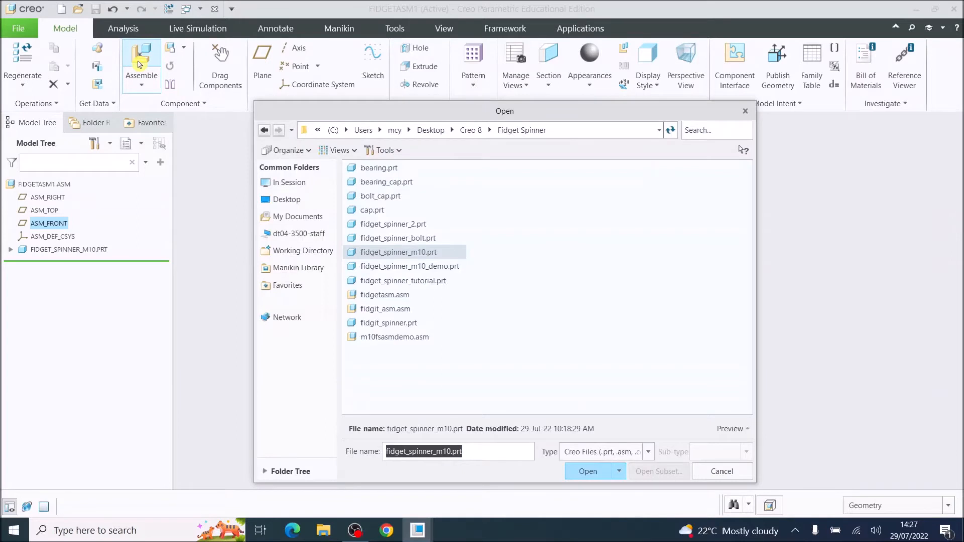
click(472, 130)
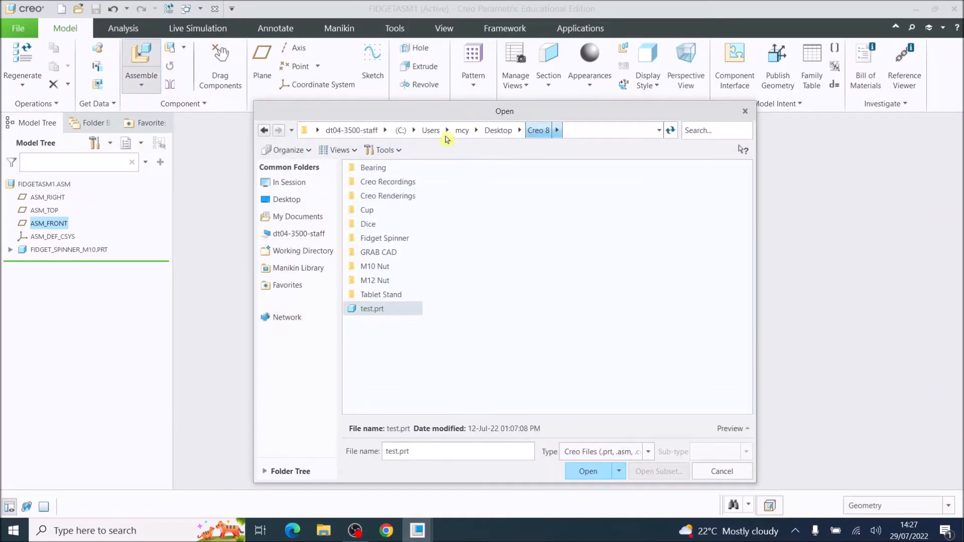
double_click(366, 170)
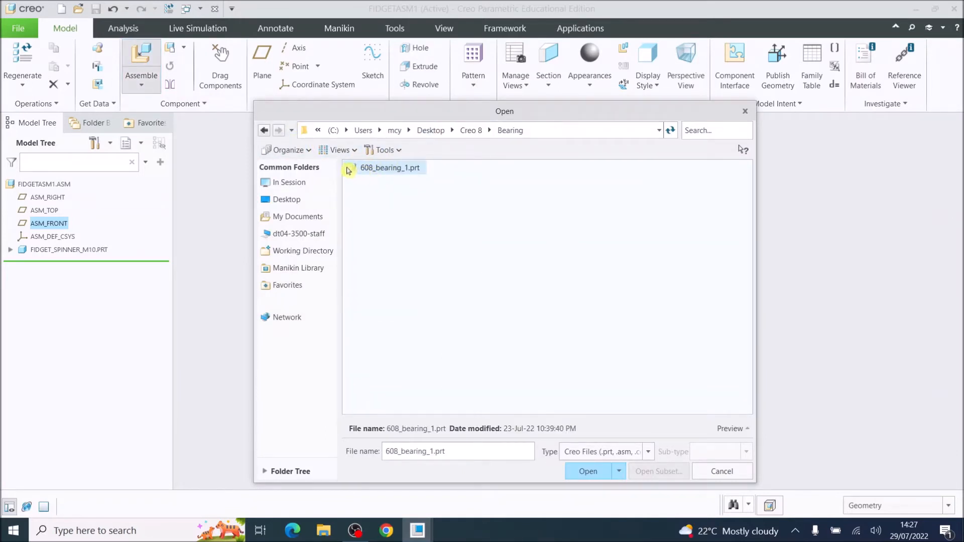
double_click(353, 170)
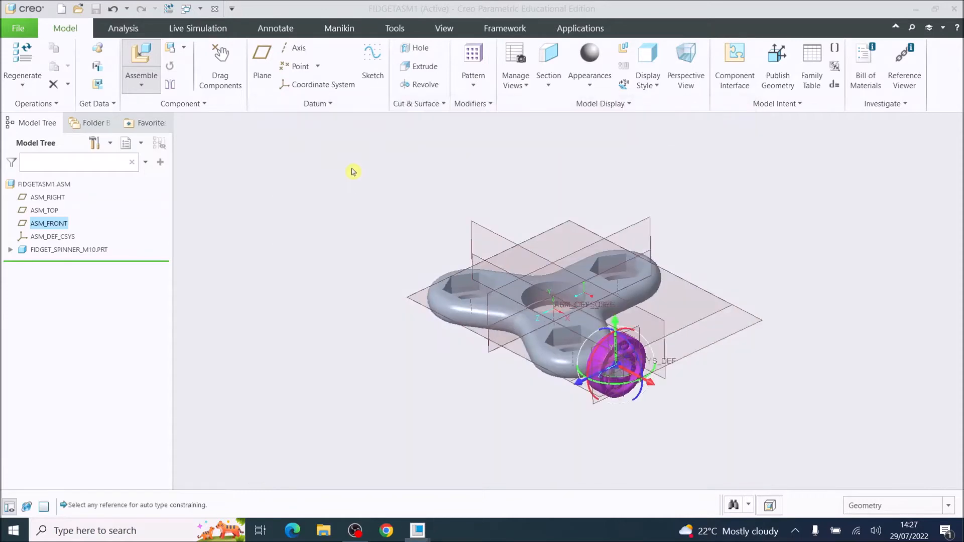
Step: Constrain the bearing's outer cylindrical surface coincident with the wall of the spinner's central hole
scroll(623, 377, down, 5)
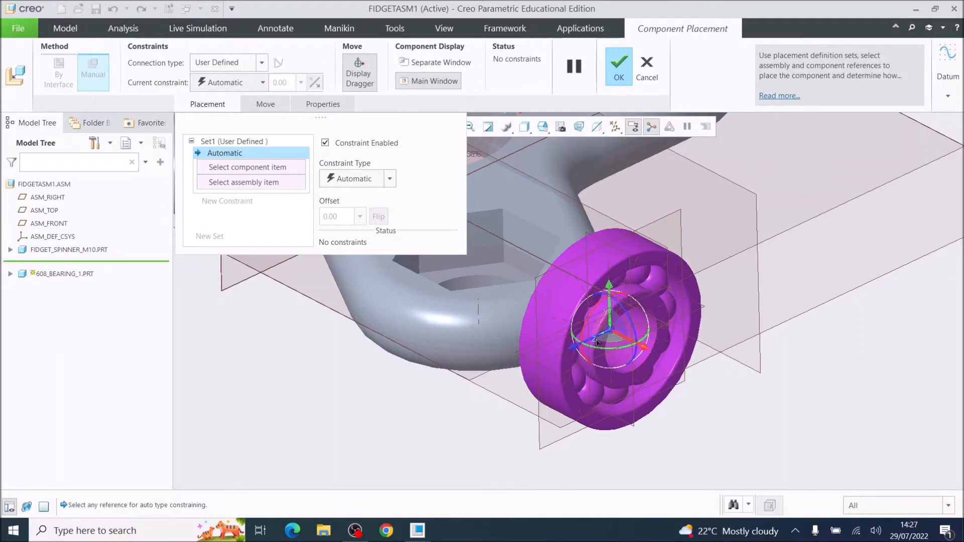
click(548, 335)
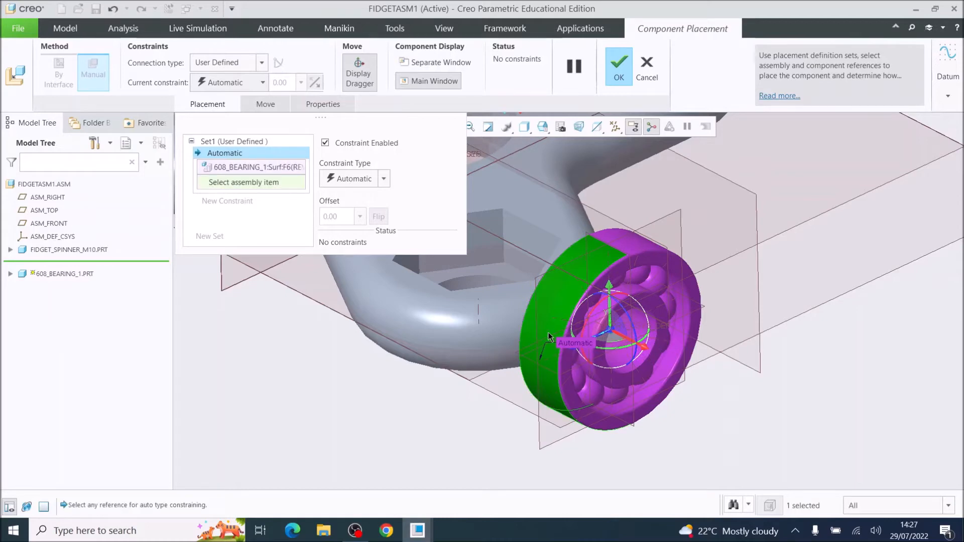
scroll(552, 337, up, 6)
scroll(553, 281, down, 5)
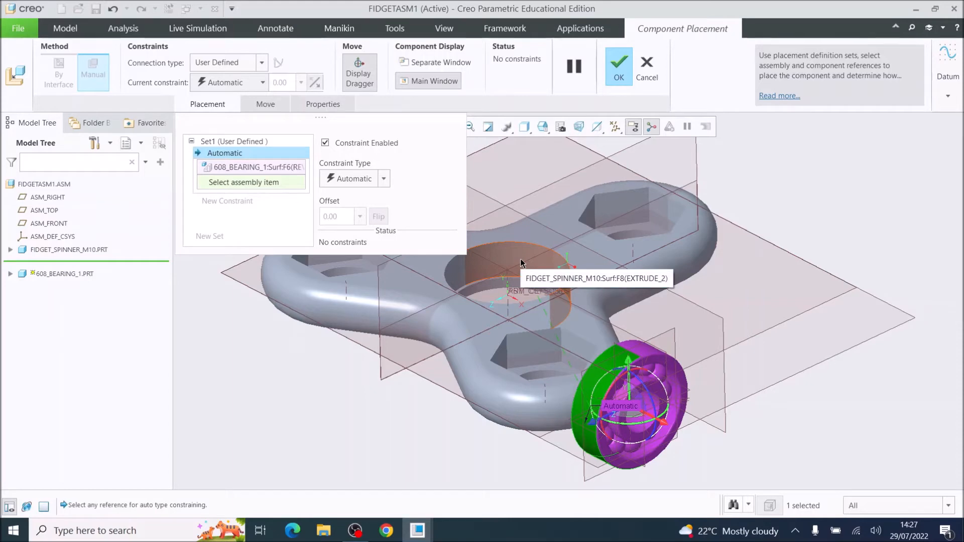
click(521, 262)
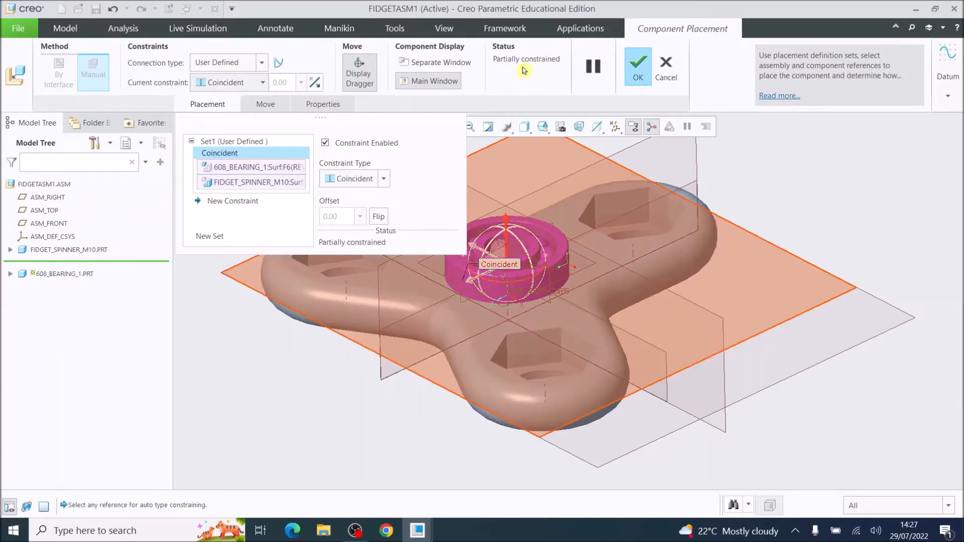
Step: Lift the bearing out of the hole, constrain its upper face to the spinner's upper face at distance 0, and accept the placement
drag(509, 224, 504, 150)
scroll(570, 278, down, 2)
scroll(570, 263, up, 2)
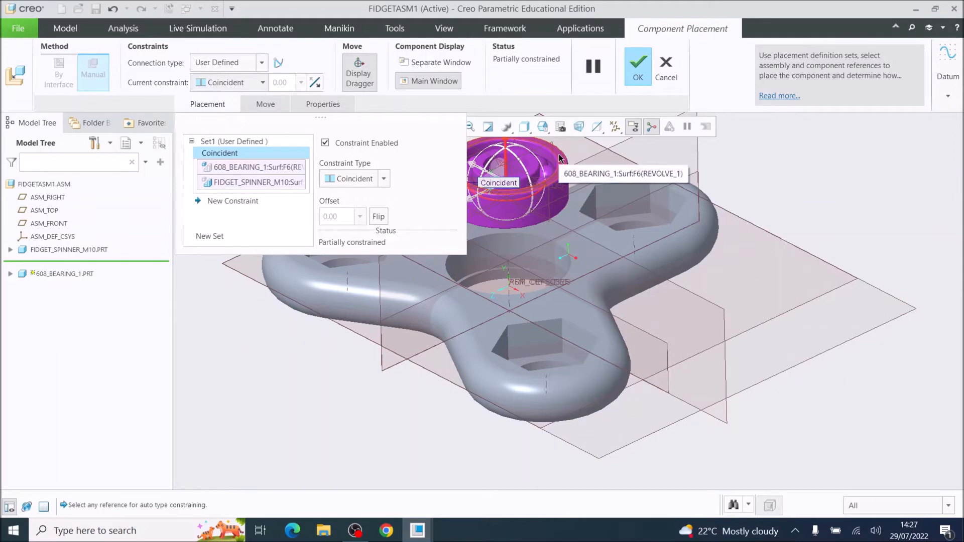
click(560, 156)
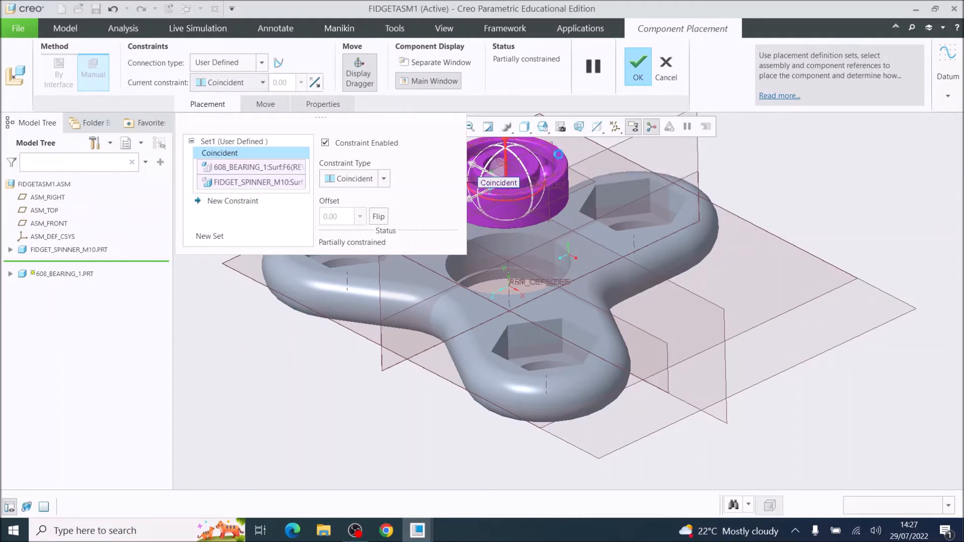
click(599, 239)
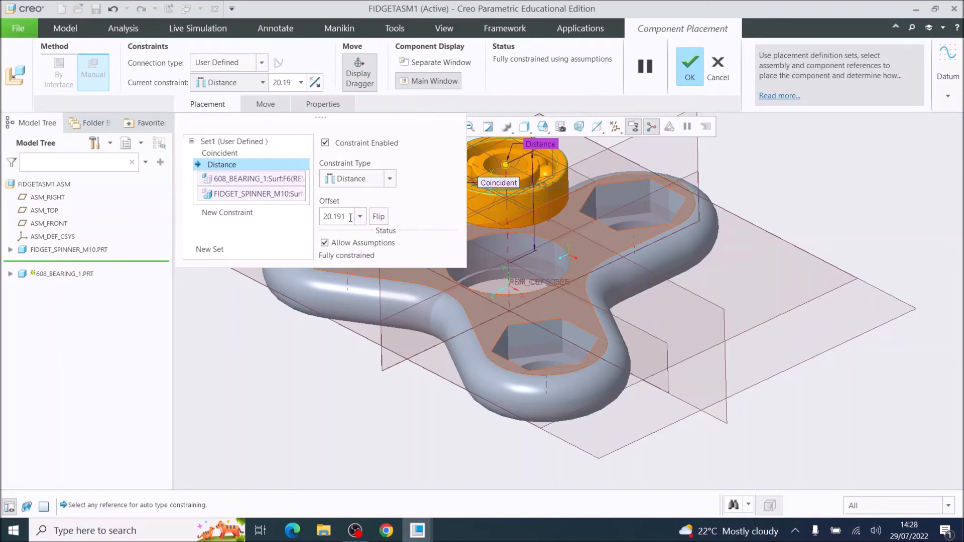
double_click(351, 218)
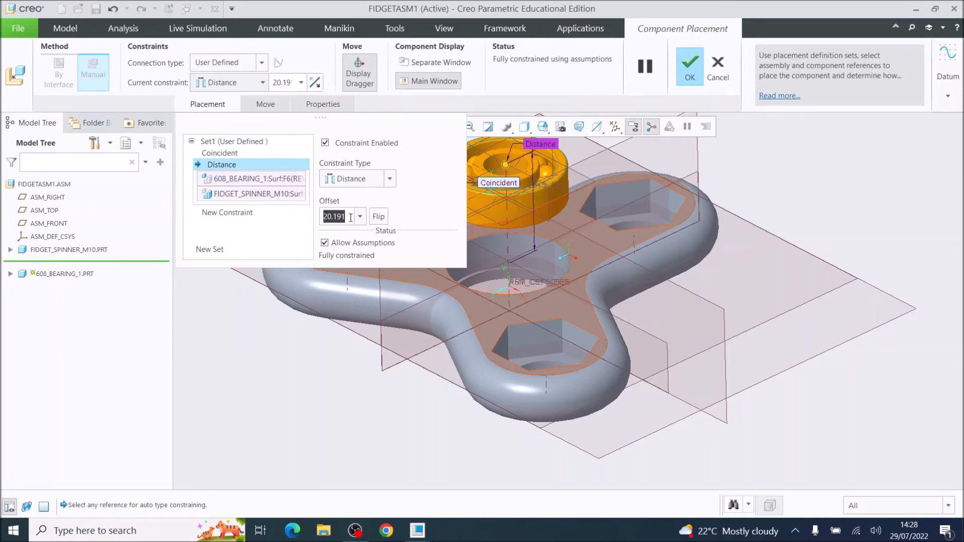
text(0)
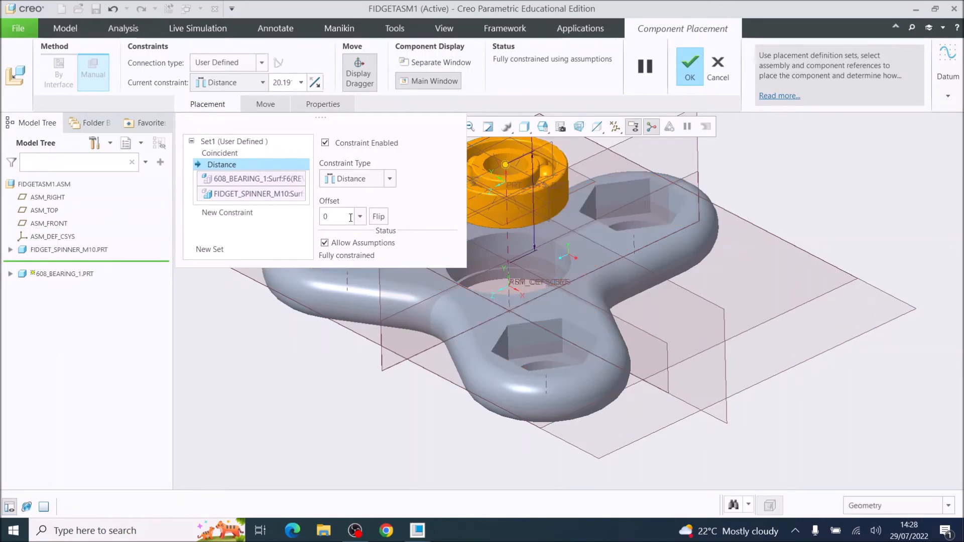
key(Return)
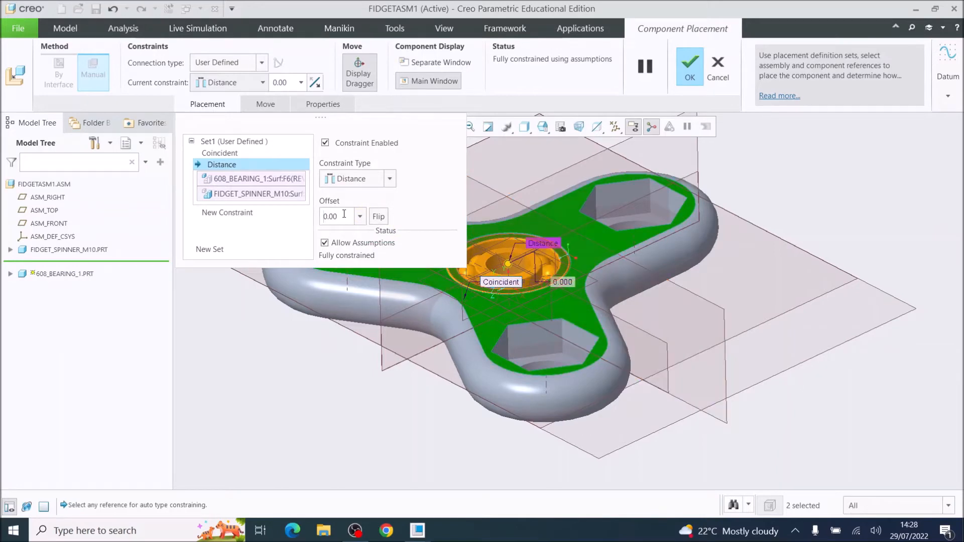
click(689, 66)
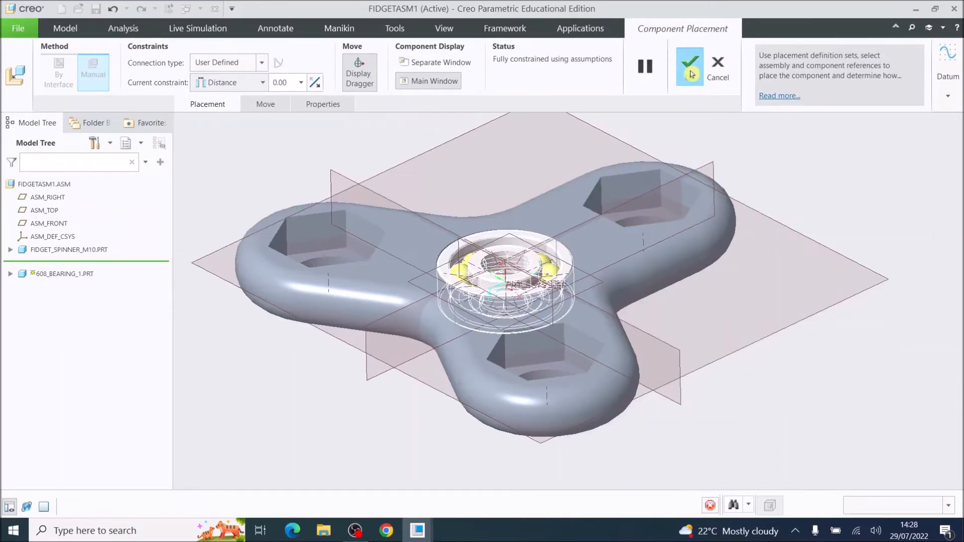
scroll(387, 266, down, 2)
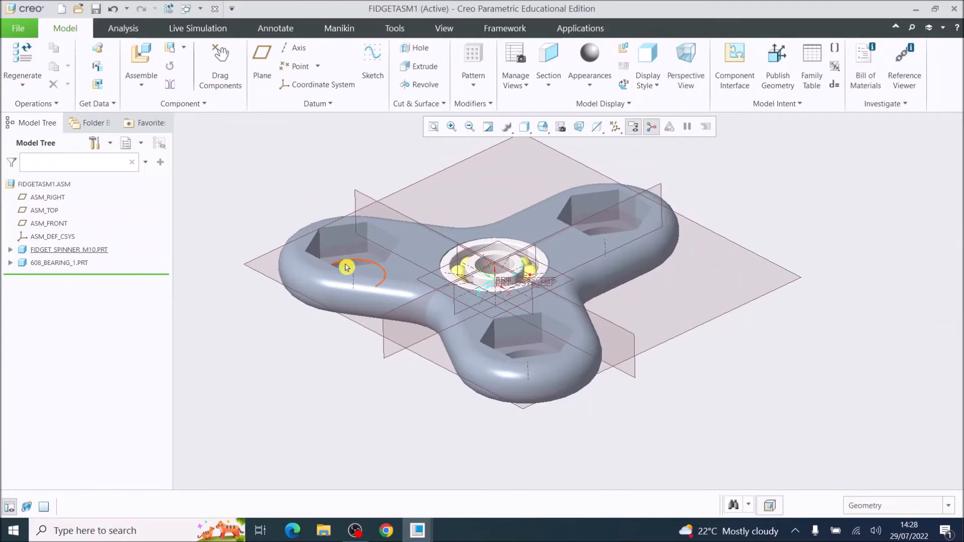
Step: Bring m10_nut.prt from the M10 Nut folder in Creo 8 into the assembly
scroll(525, 267, up, 2)
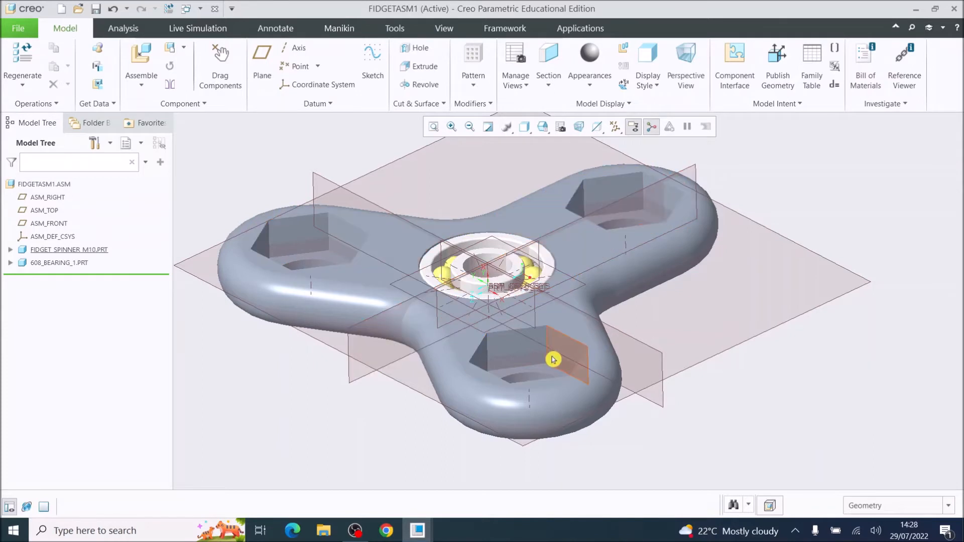
click(140, 63)
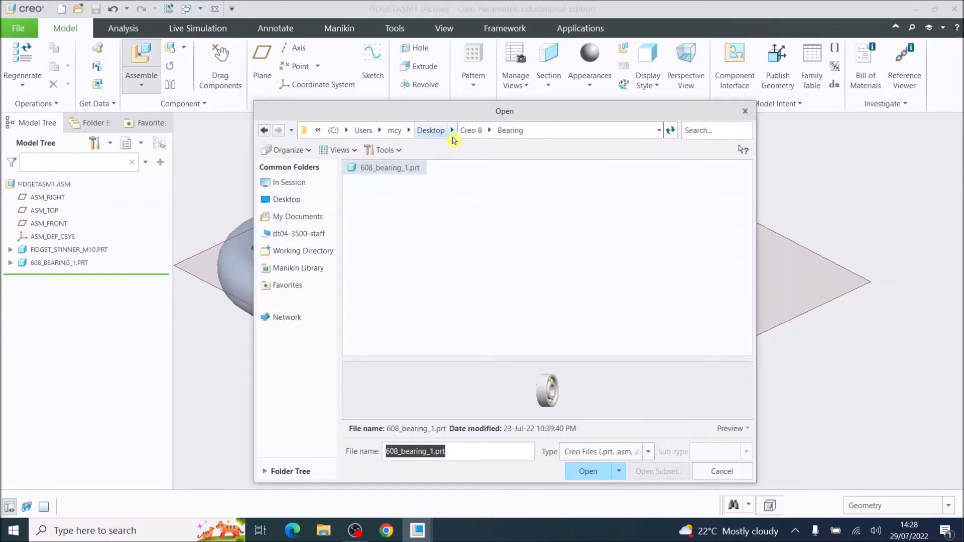
click(470, 130)
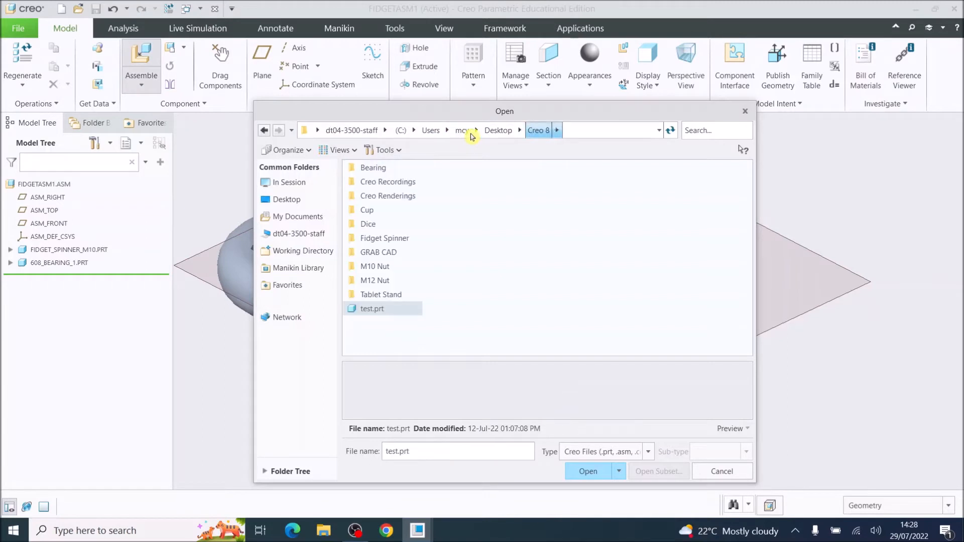
double_click(374, 271)
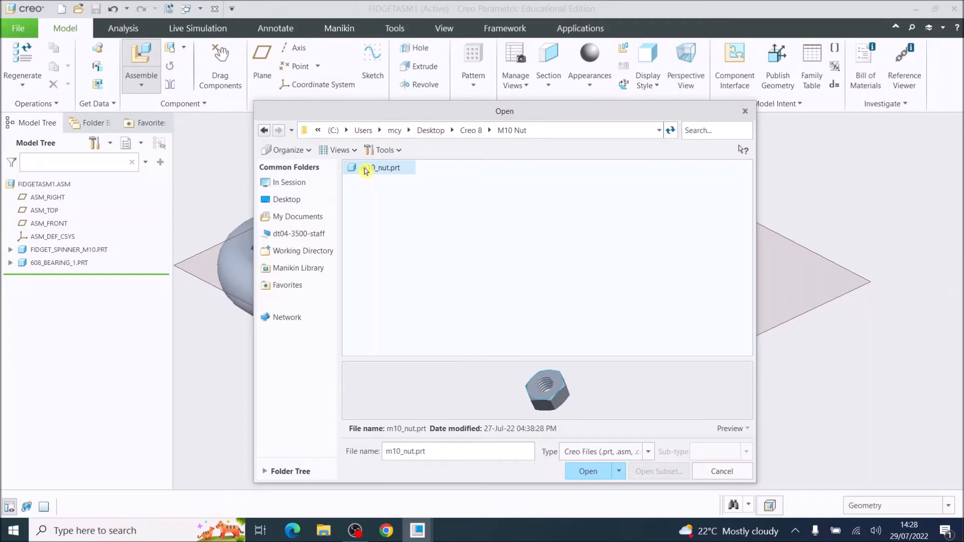
double_click(366, 171)
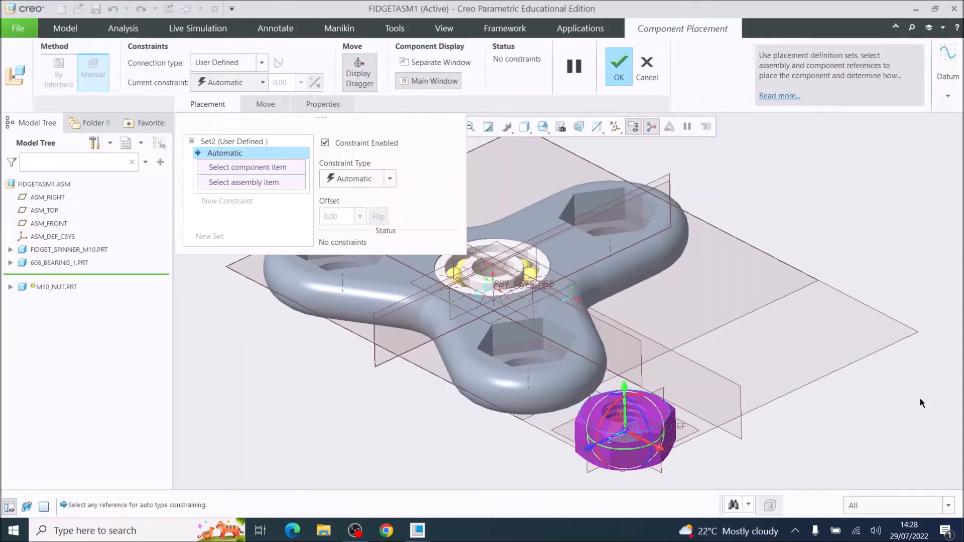
Step: Constrain the M10 nut's inner hole surface coincident with the round hole wall below the left arm's hexagonal pocket
scroll(642, 433, up, 2)
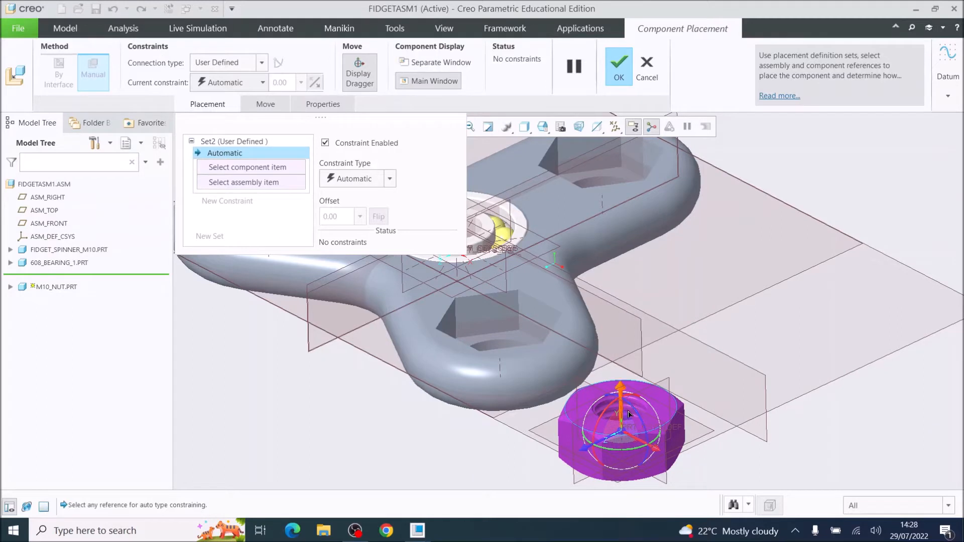
scroll(629, 412, up, 4)
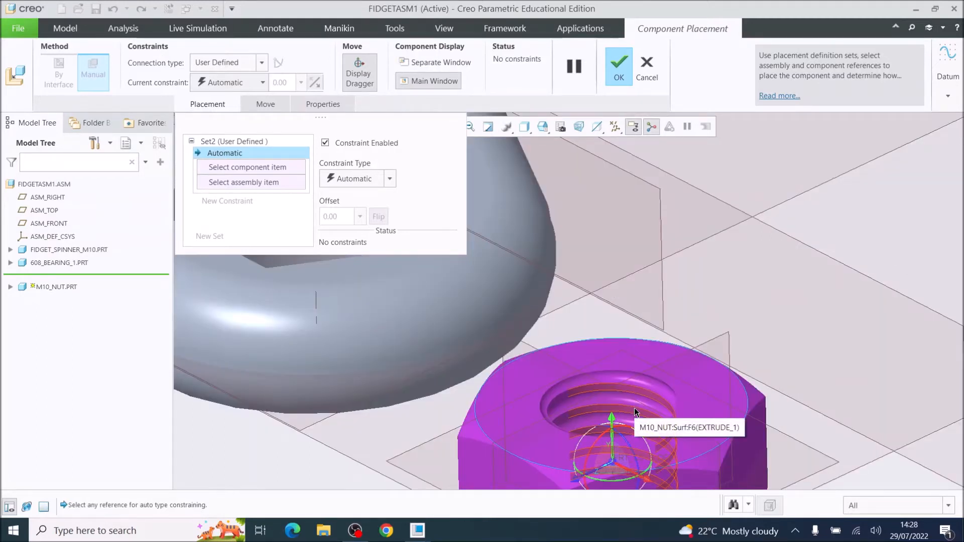
click(635, 412)
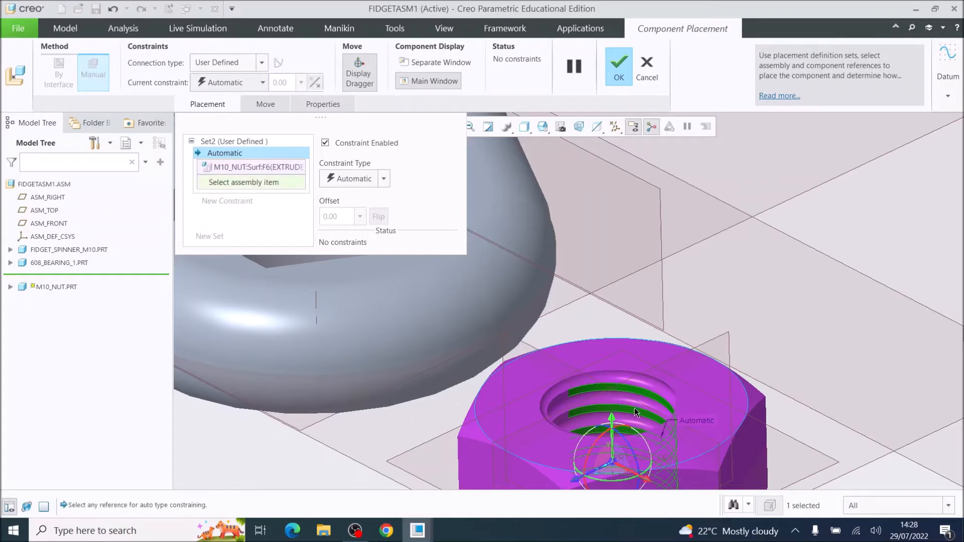
scroll(635, 412, down, 4)
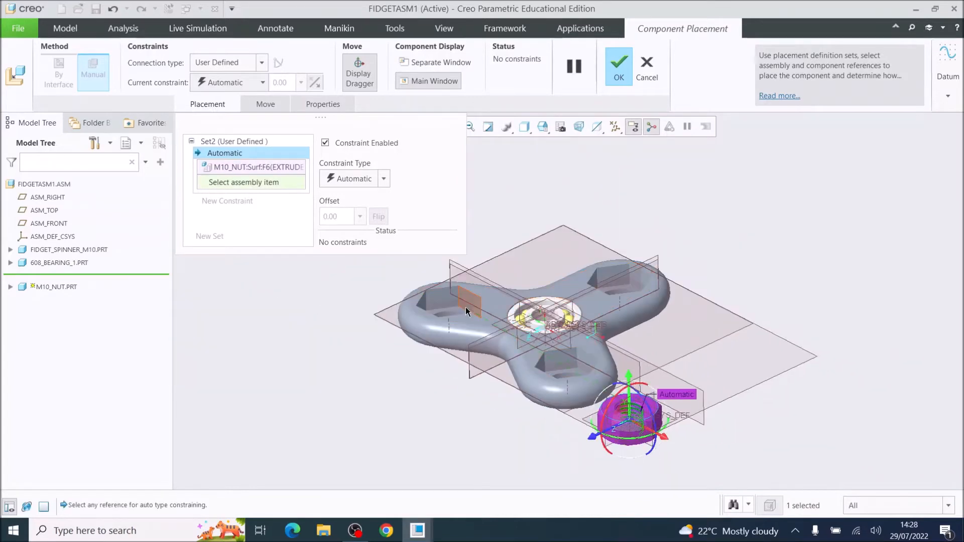
scroll(456, 321, up, 5)
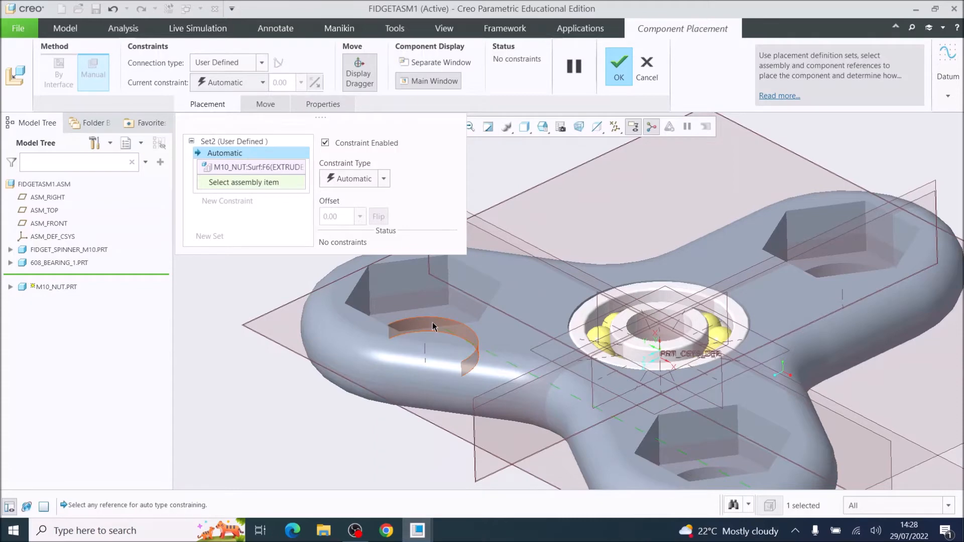
middle_drag(433, 327, 433, 309)
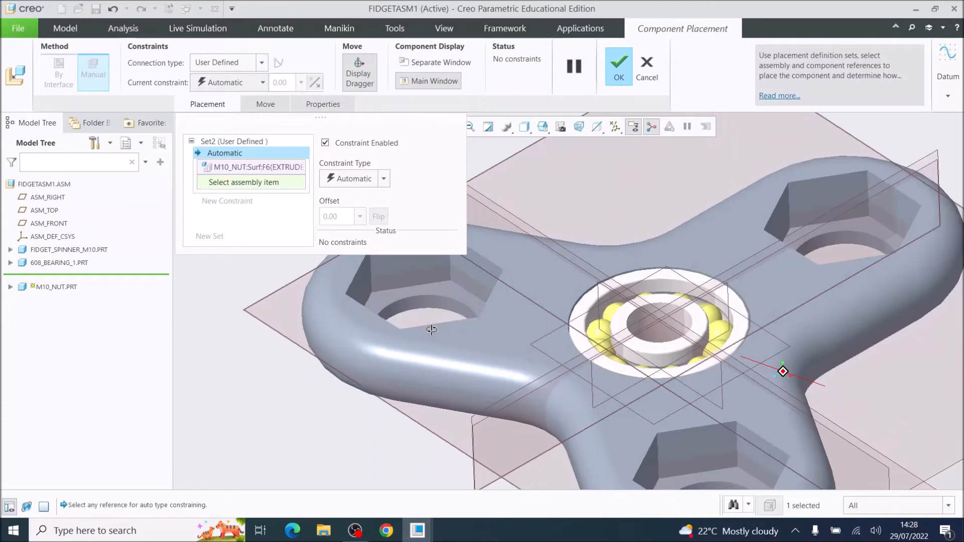
click(432, 302)
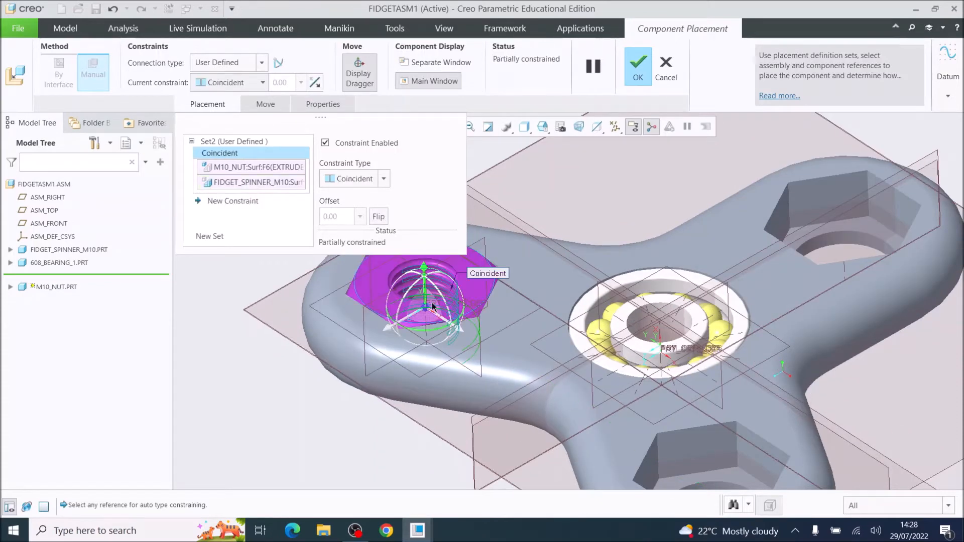
Step: Lift the nut out of its pocket and add a Distance constraint between its upper face and the spinner's upper face
drag(424, 282, 416, 215)
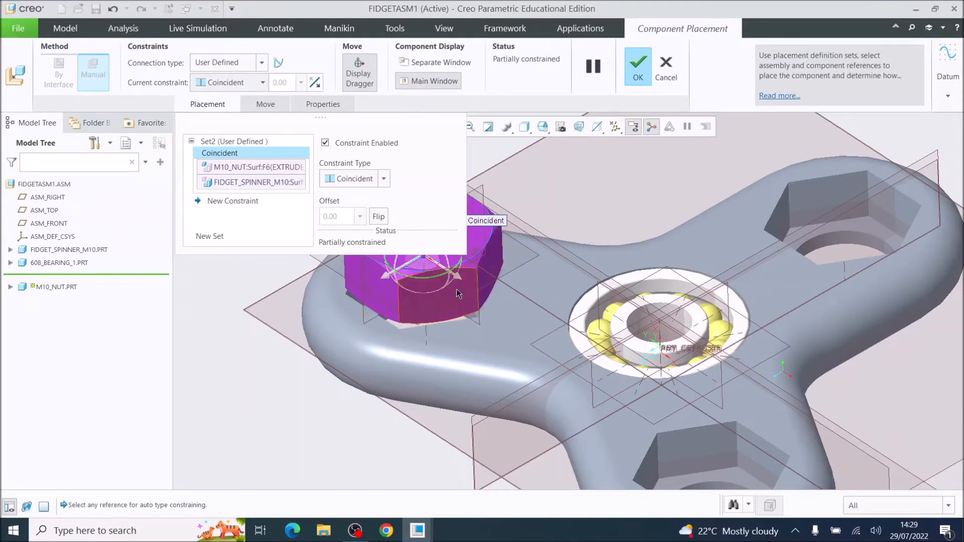
scroll(483, 263, down, 3)
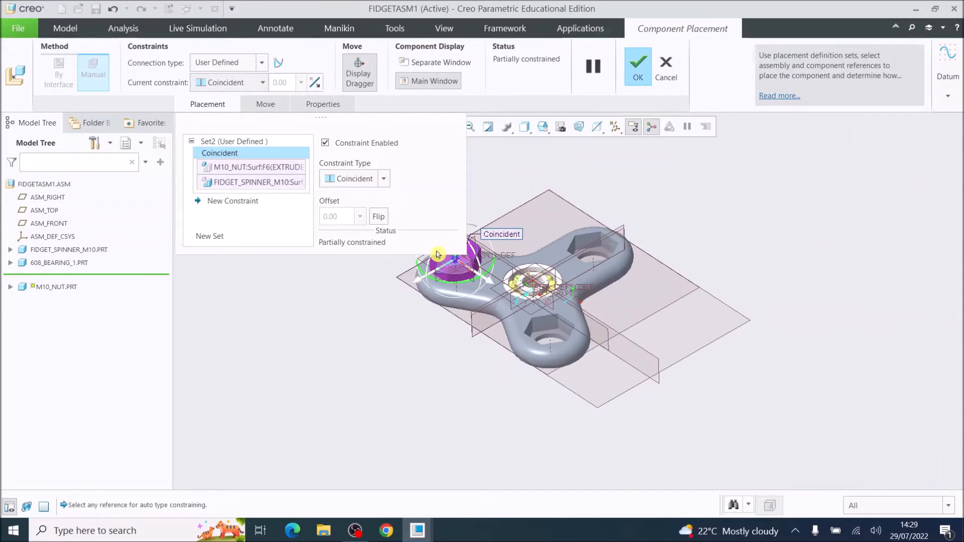
scroll(482, 264, up, 3)
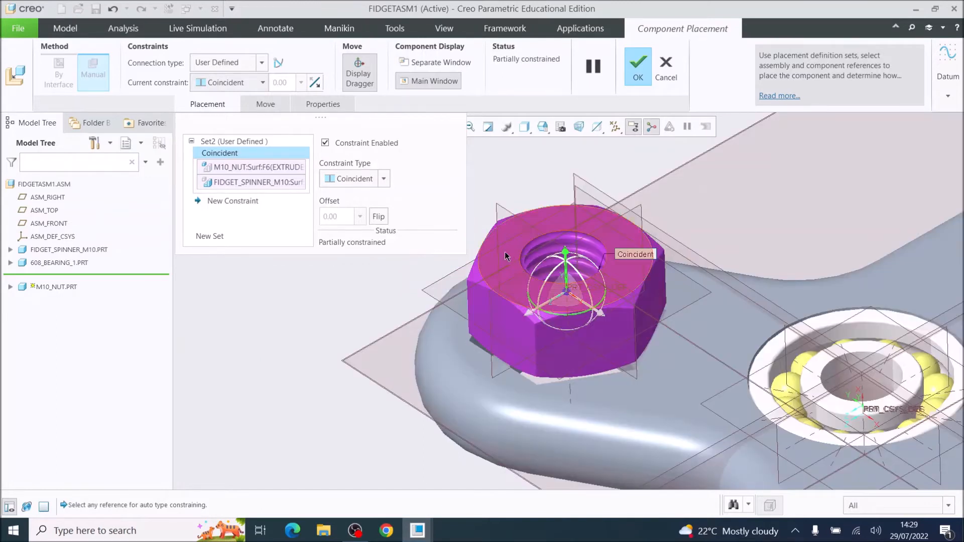
click(572, 291)
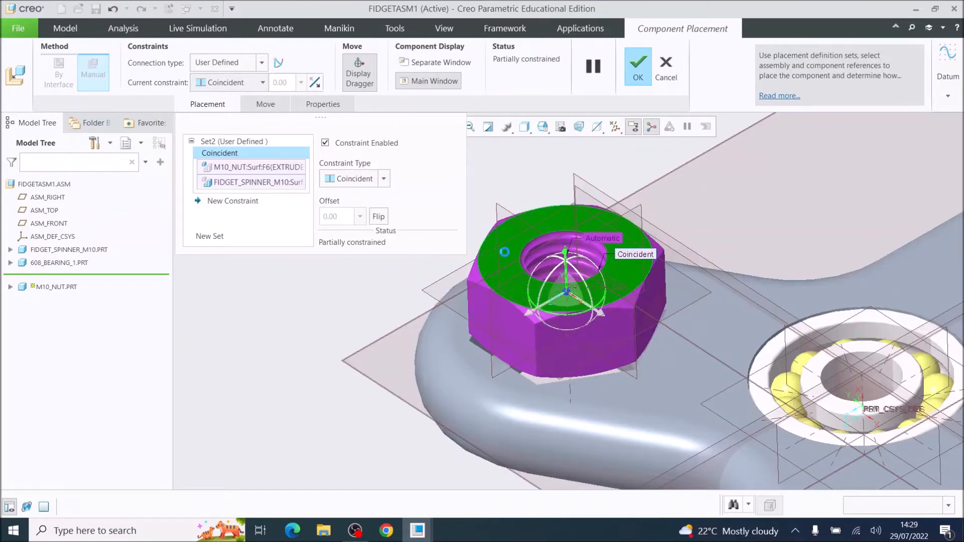
click(725, 340)
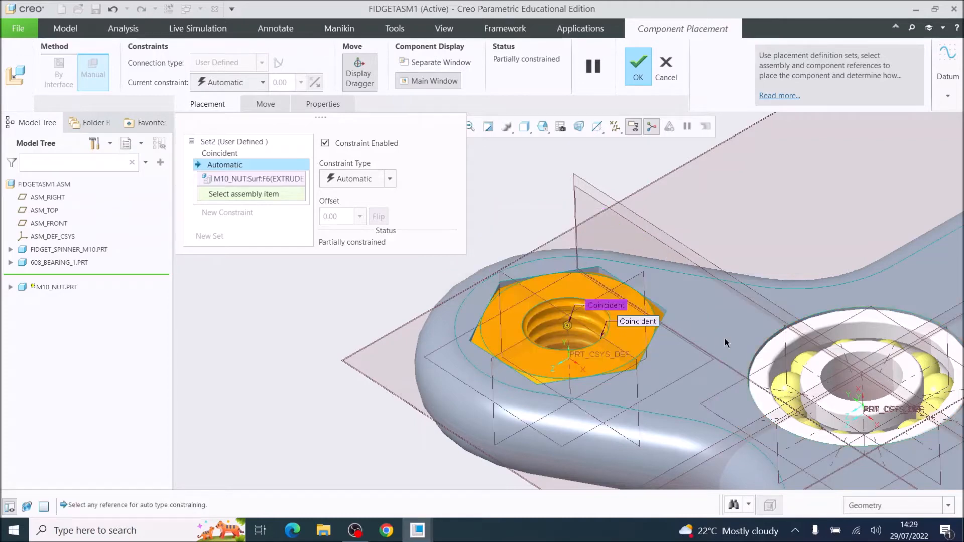
click(390, 180)
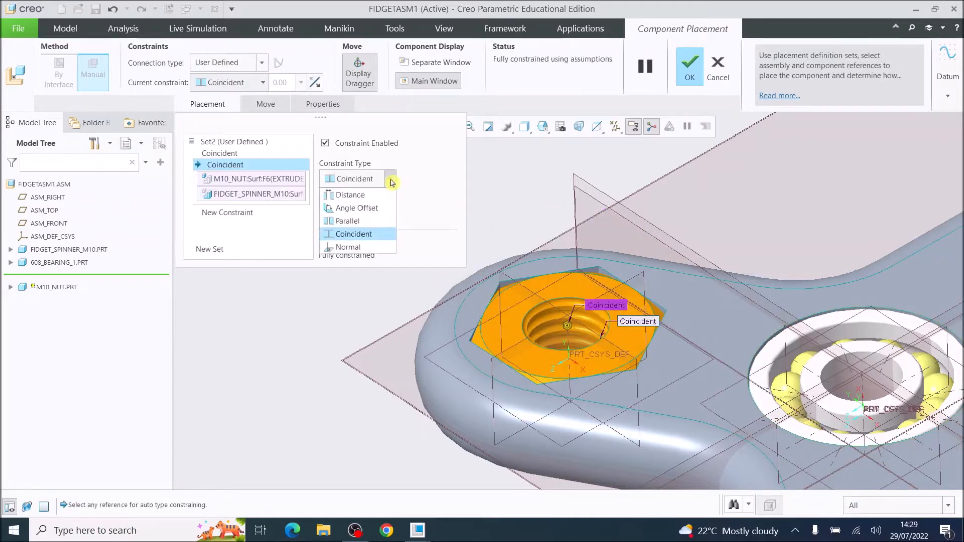
click(350, 194)
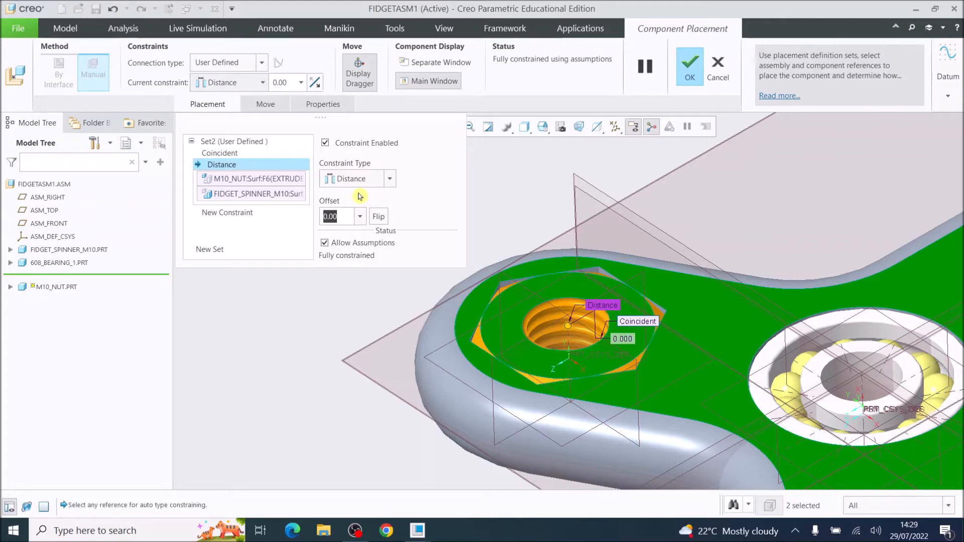
Step: Try offsets of 78 and 30 for the distance between the nut's and the spinner's upper faces
text(78)
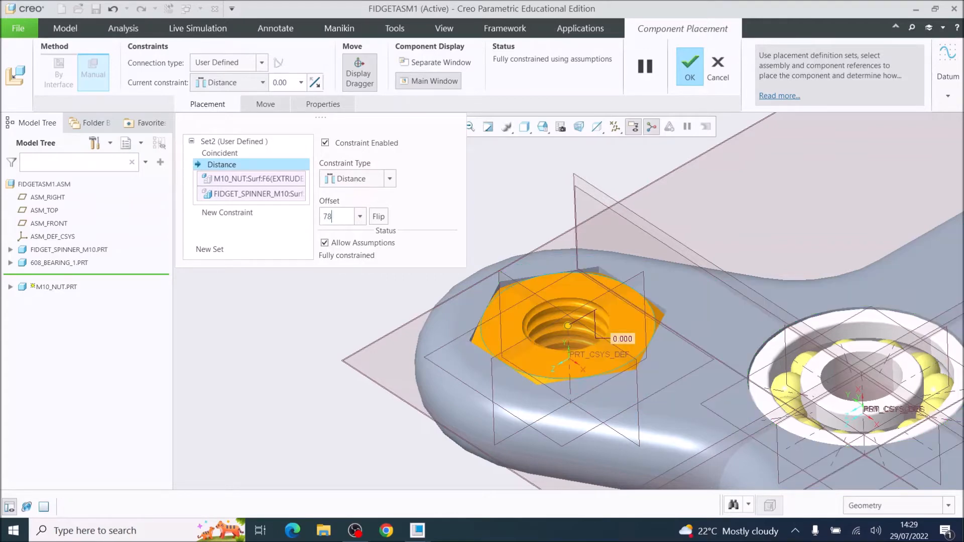
scroll(667, 281, up, 6)
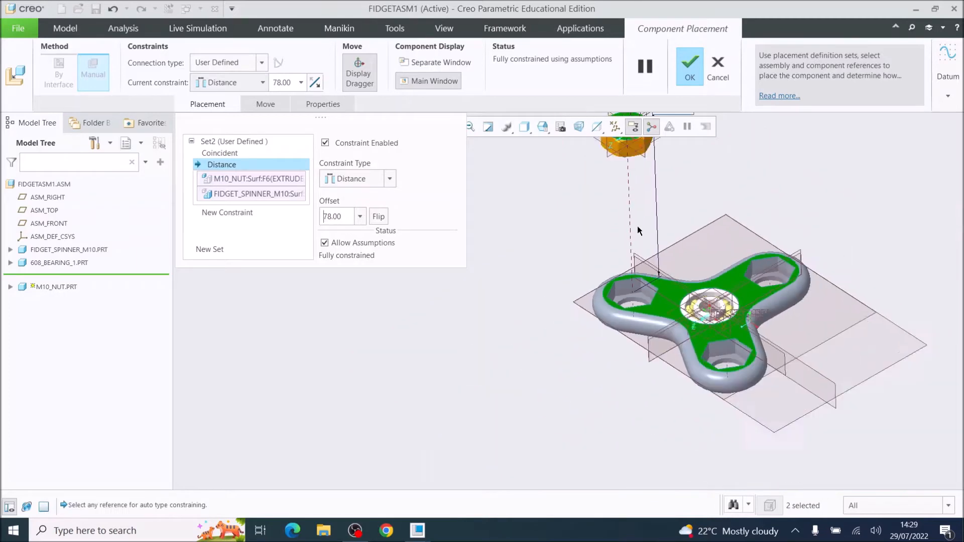
scroll(640, 206, down, 6)
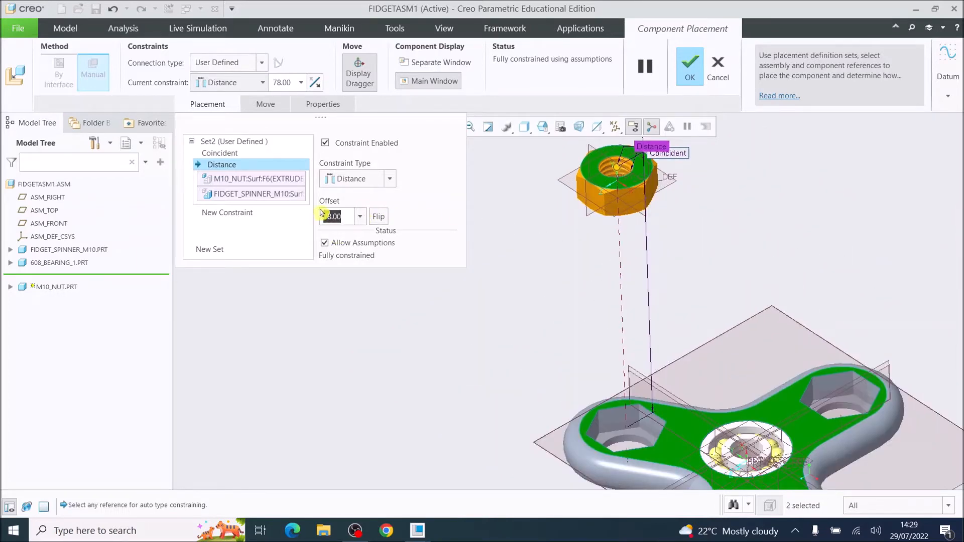
text(30)
key(Return)
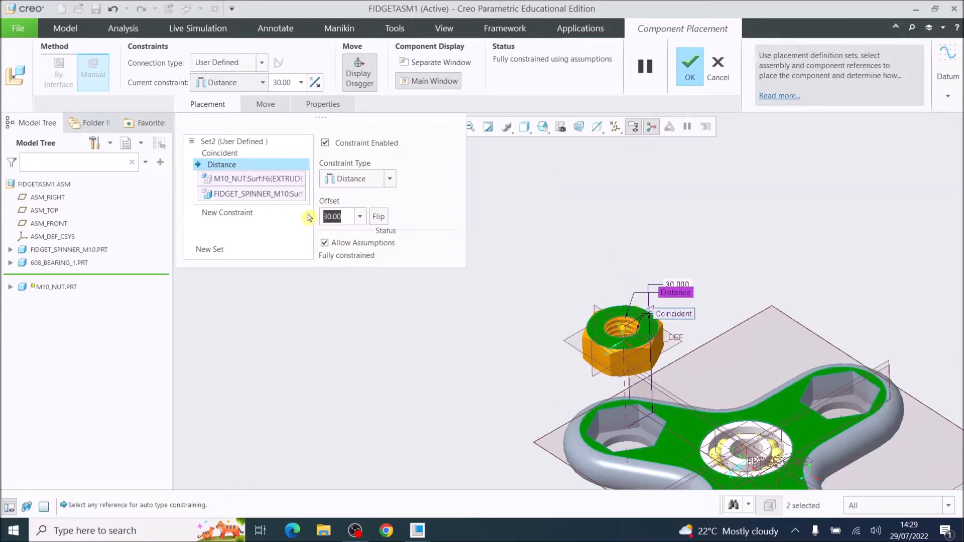
Step: Set the distance offset between the nut and the spinner's upper face to 1 and accept the placement
text(1)
key(Return)
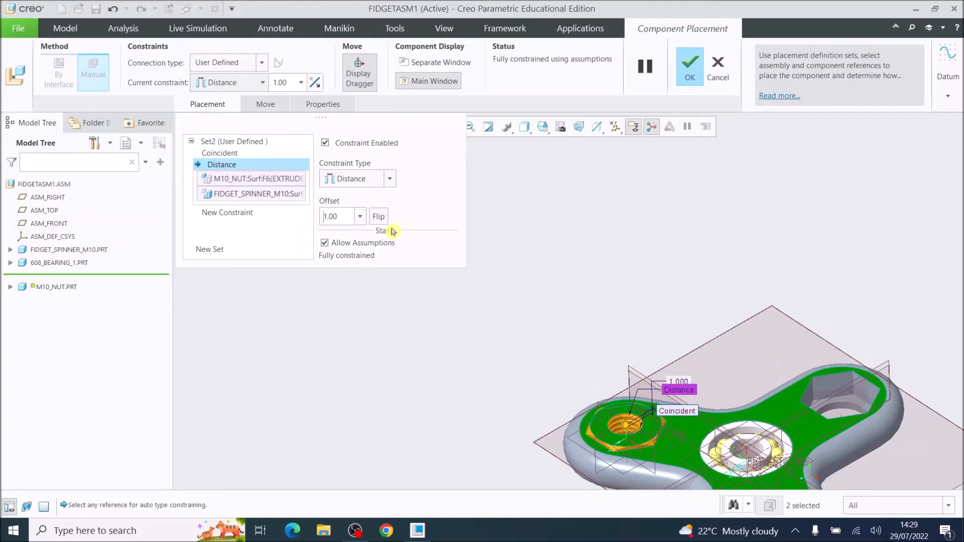
mouse_move(637, 428)
middle_down()
mouse_move(634, 447)
mouse_move(655, 435)
mouse_move(645, 442)
middle_up()
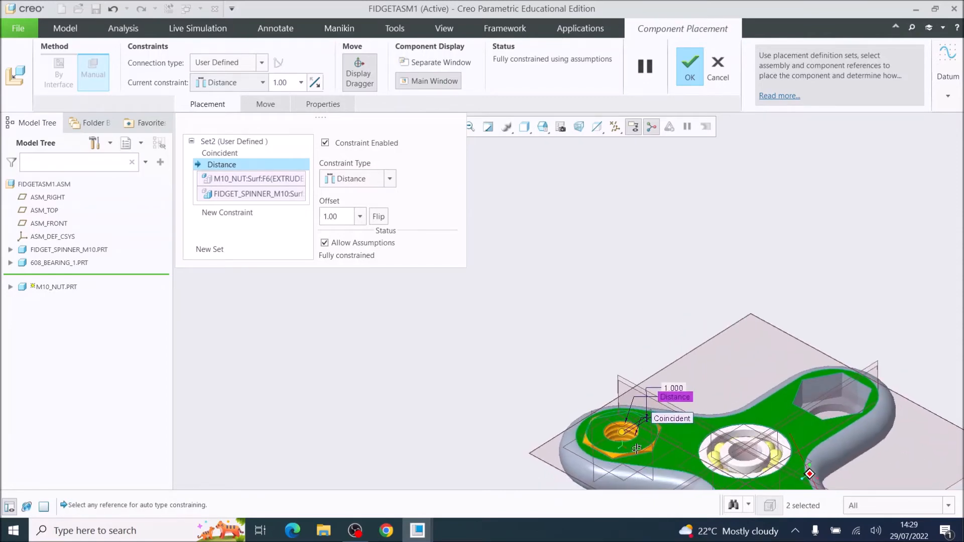
click(690, 70)
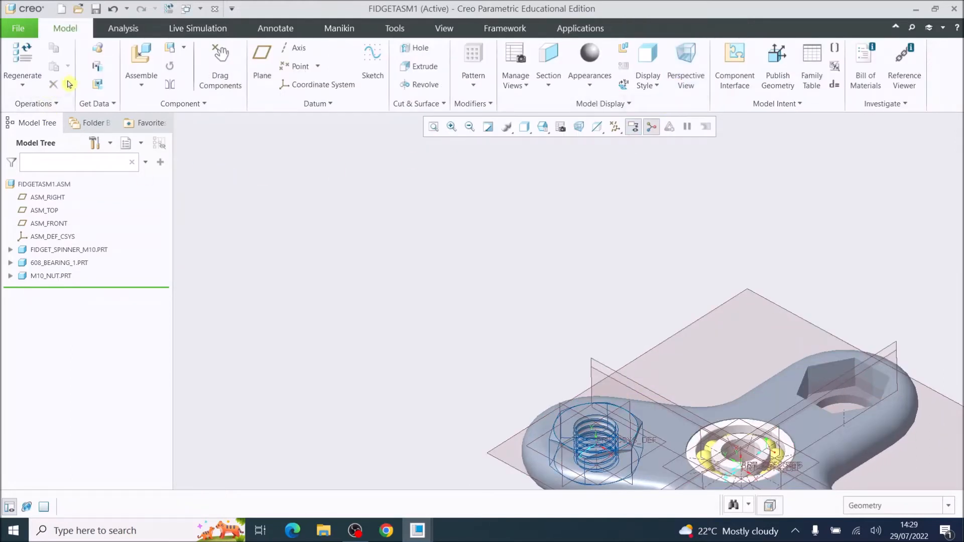
Step: Bring a second m10_nut.prt from the M10 Nut folder into the assembly
click(137, 66)
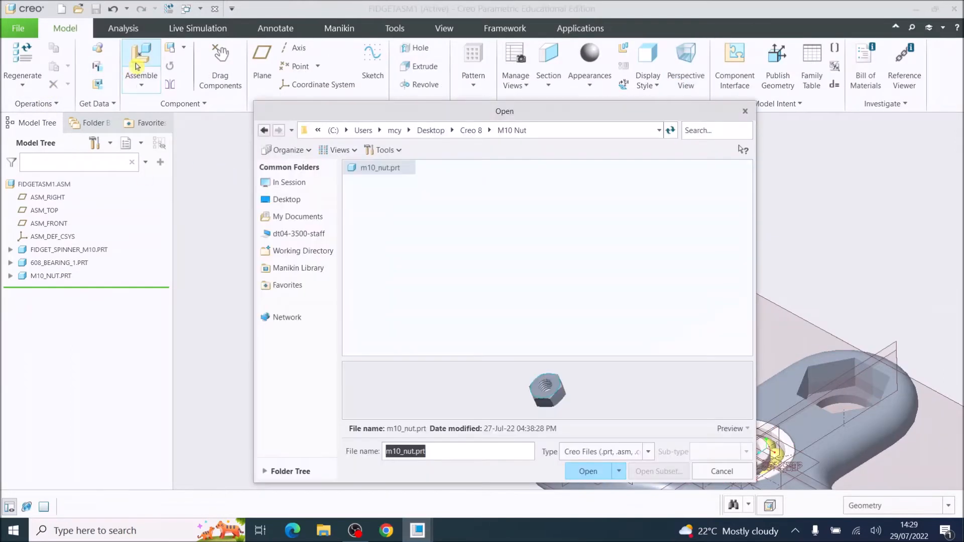
double_click(367, 171)
scroll(720, 393, down, 5)
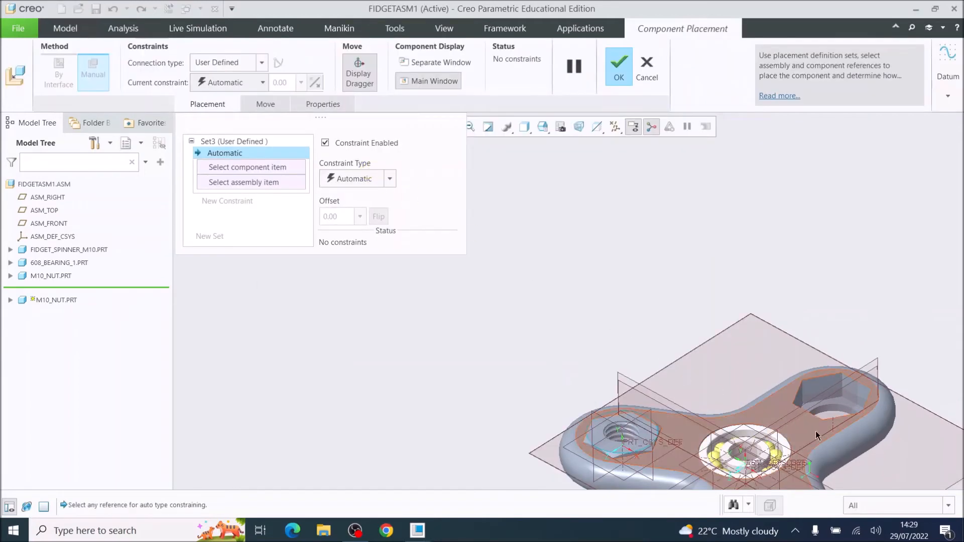
scroll(857, 454, down, 3)
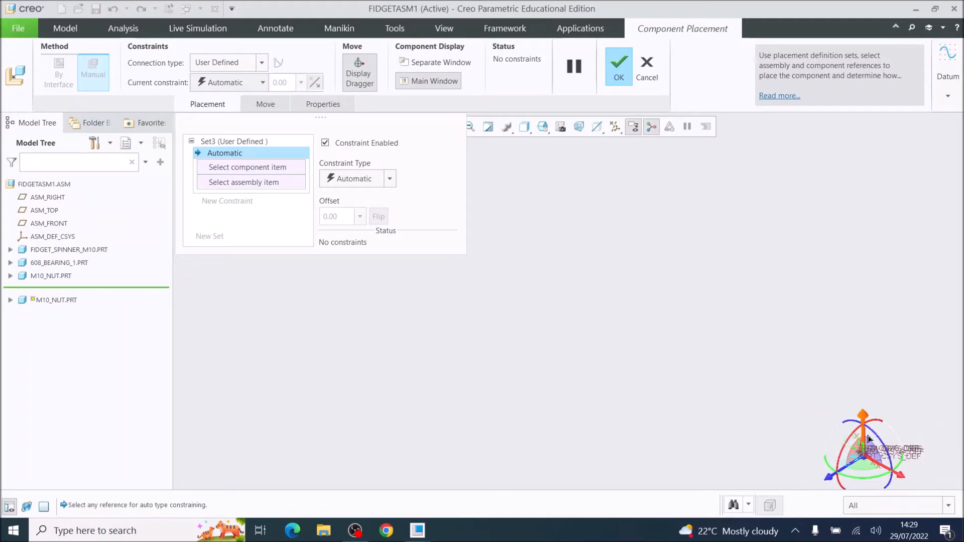
shift+middle_drag(864, 483, 776, 402)
scroll(776, 402, up, 10)
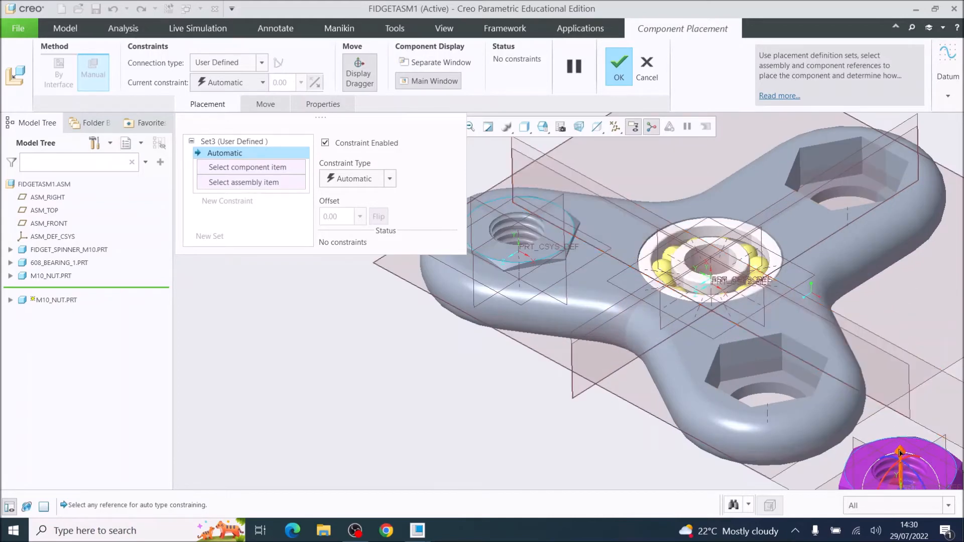
Step: Raise the second nut and constrain its inner hole surface coincident with the round hole wall in the rear arm's hexagonal pocket
drag(900, 451, 898, 261)
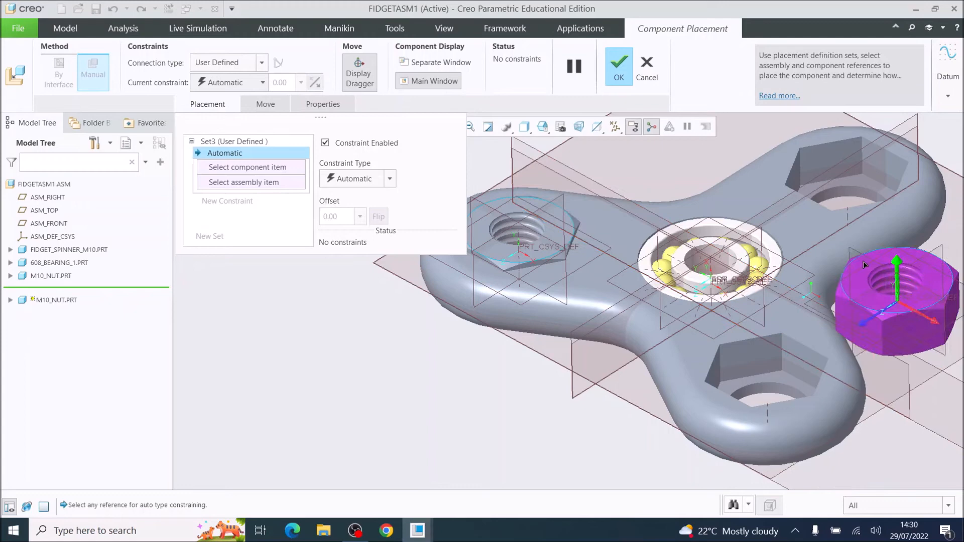
click(907, 287)
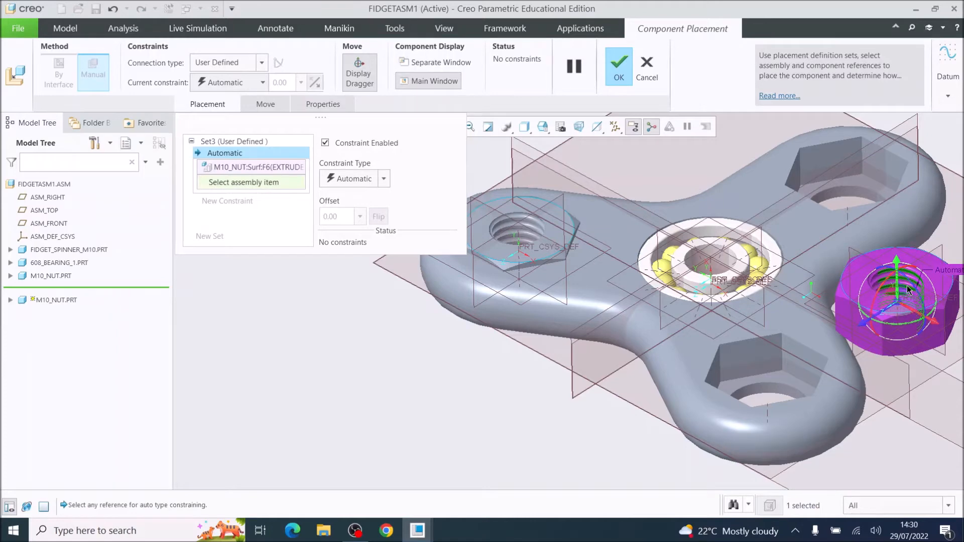
click(854, 194)
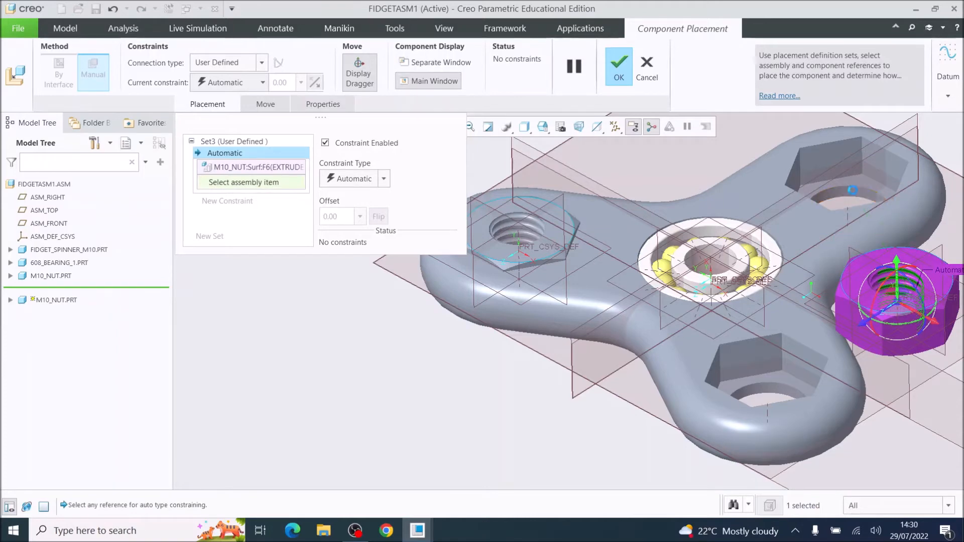
scroll(859, 201, up, 4)
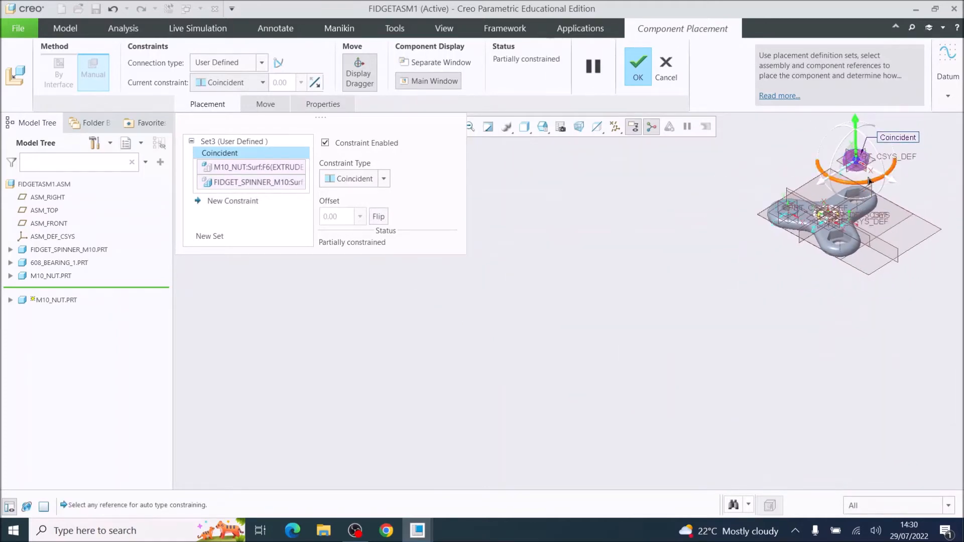
scroll(868, 165, down, 3)
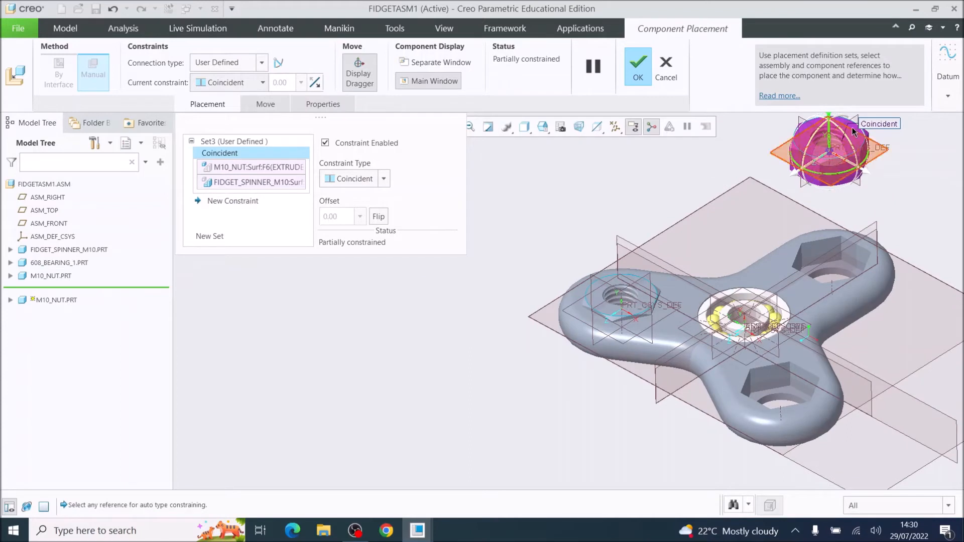
Step: Constrain the second nut's upper face at a distance of 1 from the spinner's upper face and accept the placement
scroll(824, 136, down, 4)
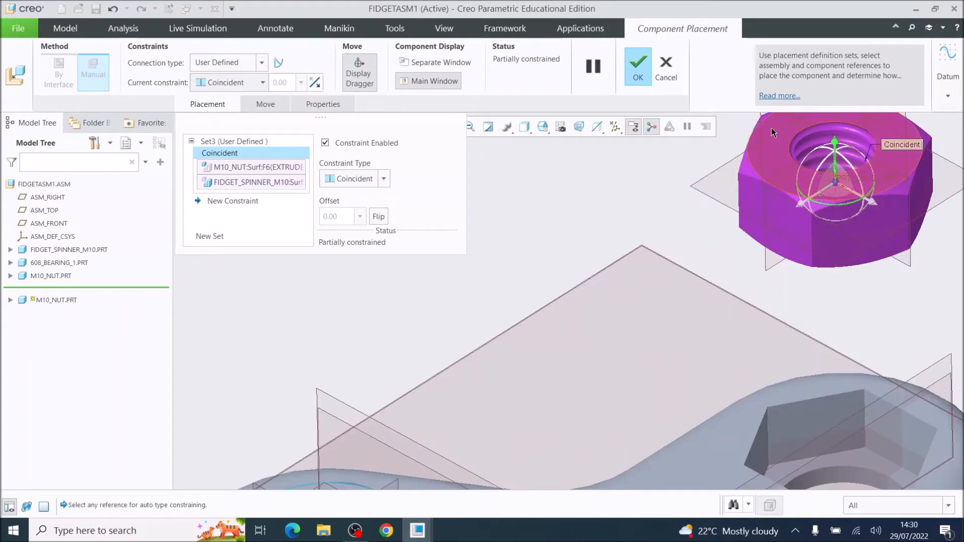
click(771, 128)
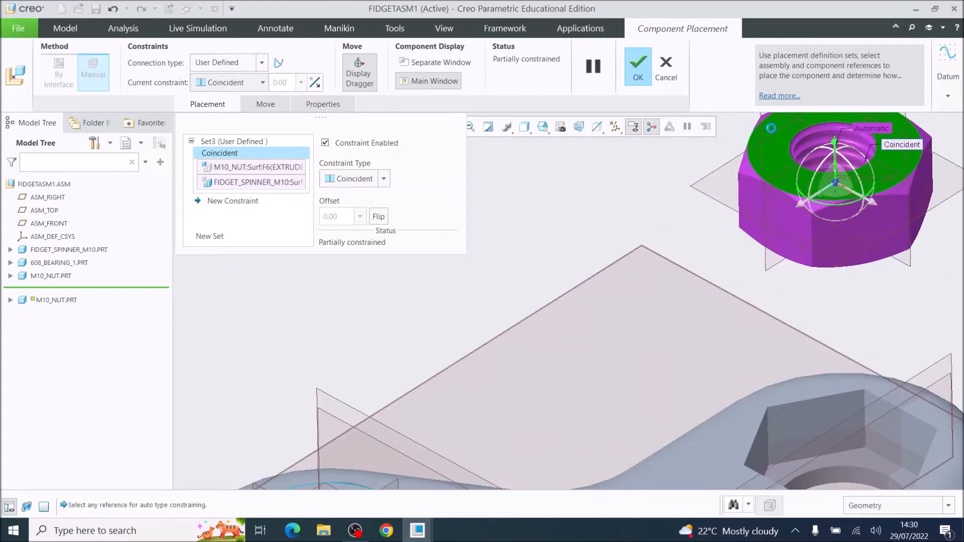
click(716, 454)
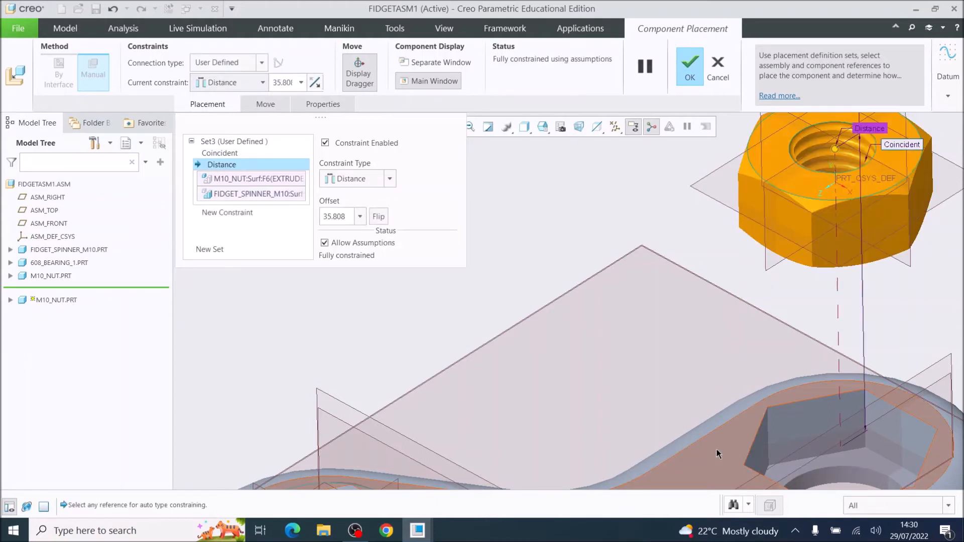
double_click(347, 217)
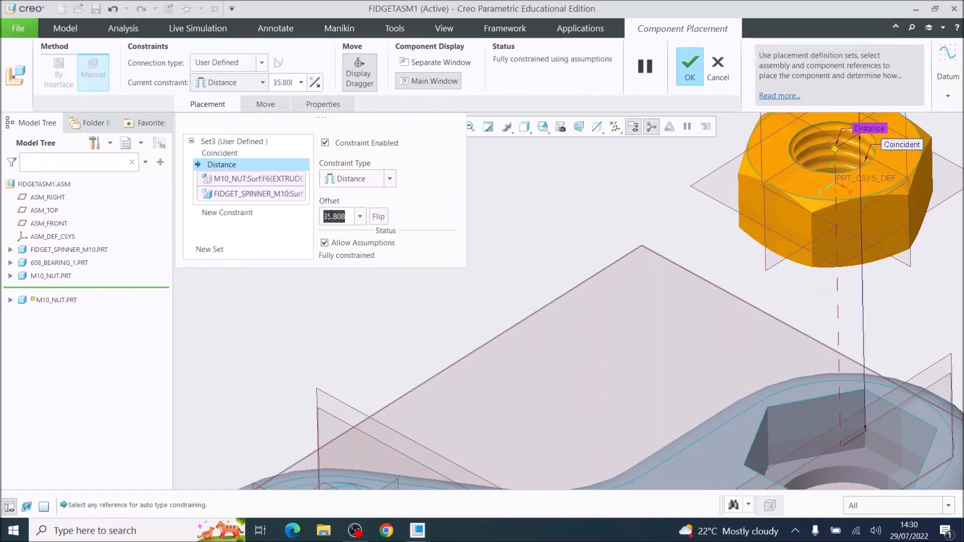
text(1)
key(Return)
scroll(623, 308, up, 10)
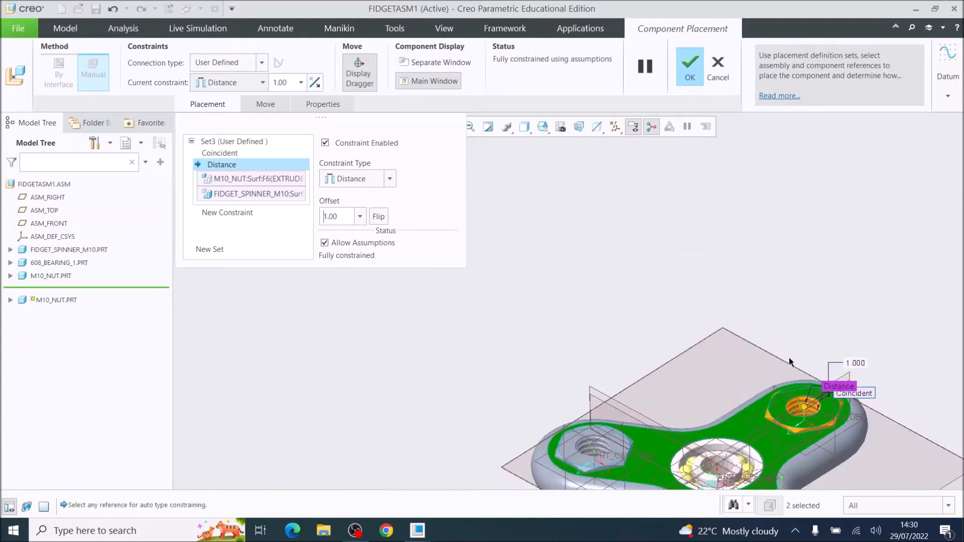
scroll(776, 459, down, 10)
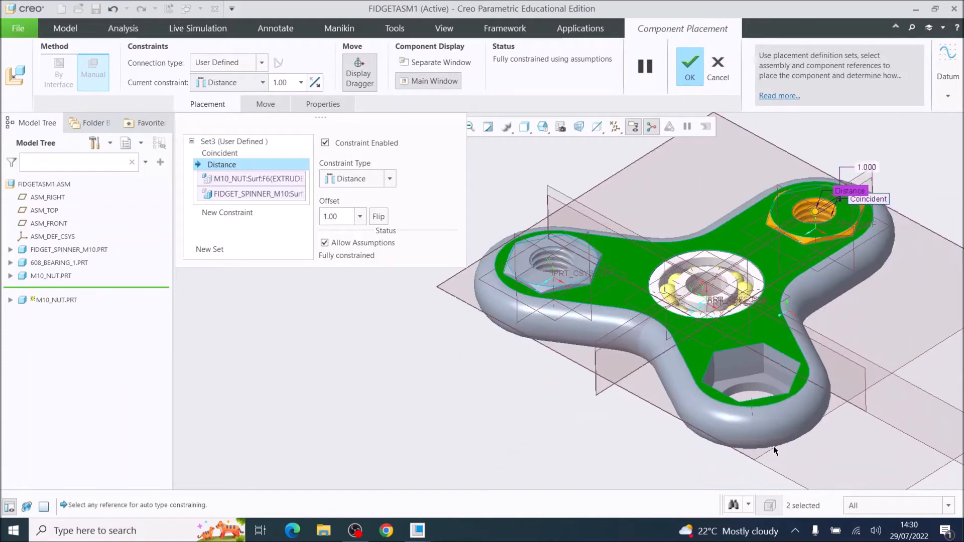
click(690, 66)
Step: Bring a third m10_nut.prt from the M10 Nut folder into the assembly
scroll(665, 141, up, 10)
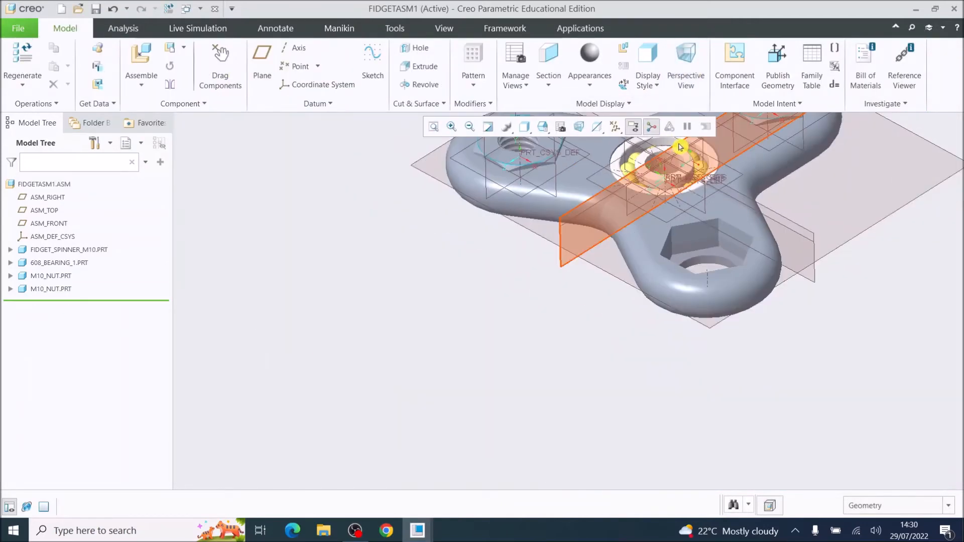
click(140, 62)
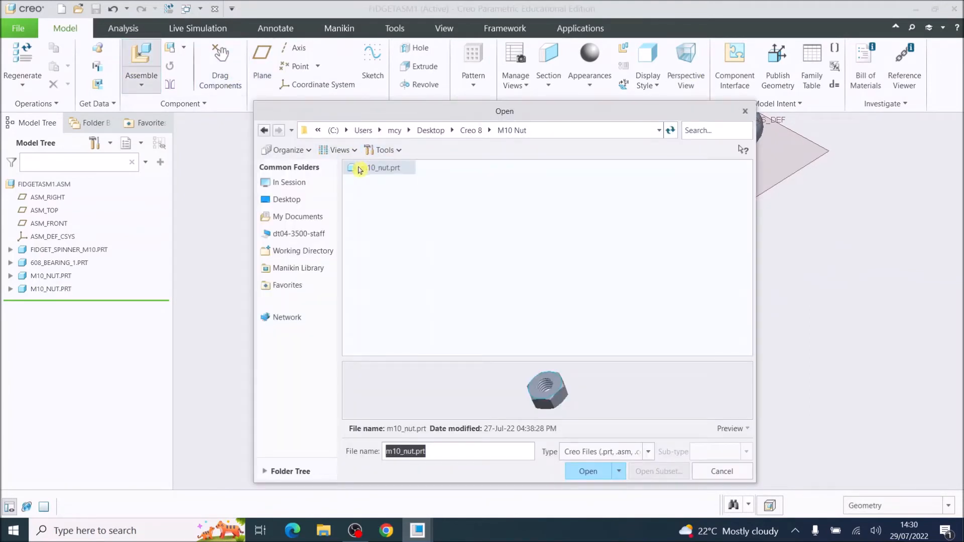
double_click(360, 170)
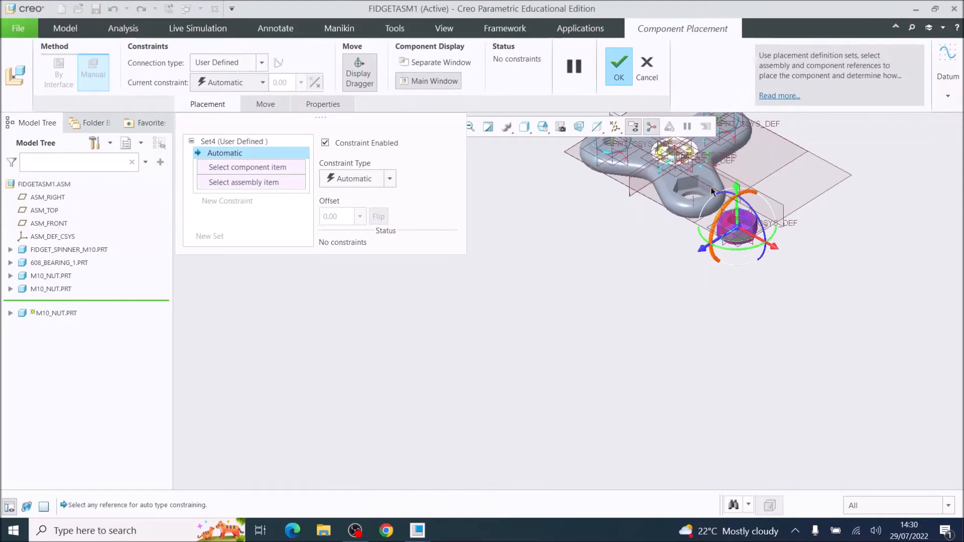
Step: Constrain the third nut's inner hole surface coincident with the round hole wall in the front arm's pocket, and lower the nut beneath the spinner
scroll(717, 196, down, 5)
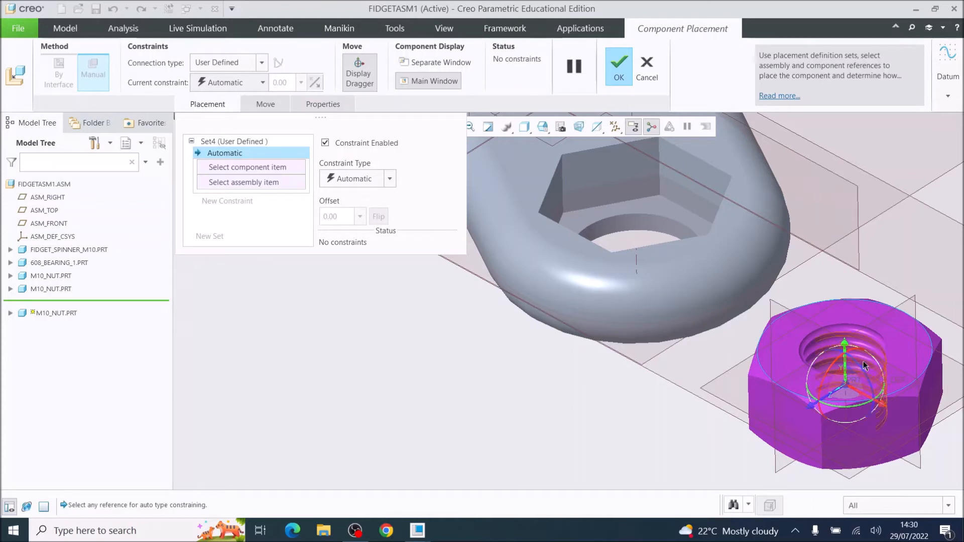
click(860, 357)
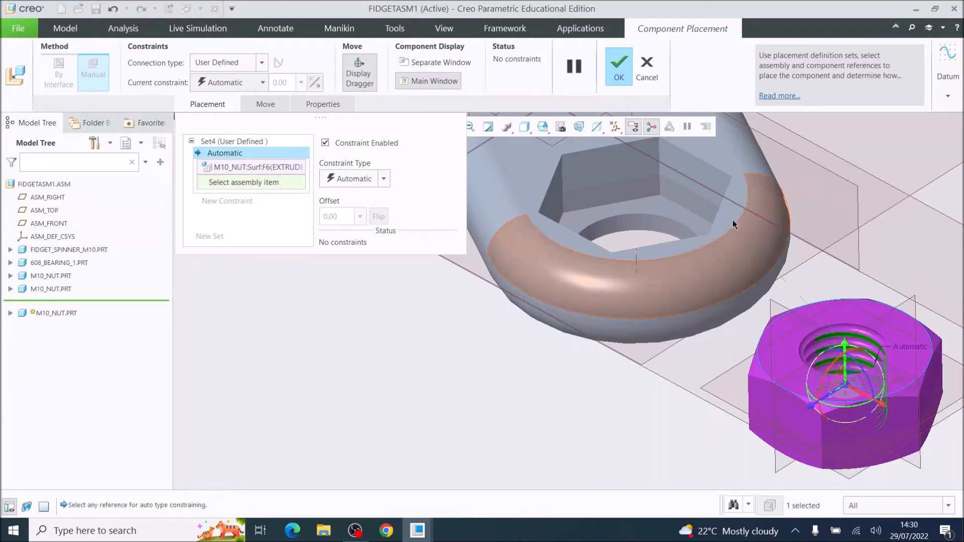
click(661, 225)
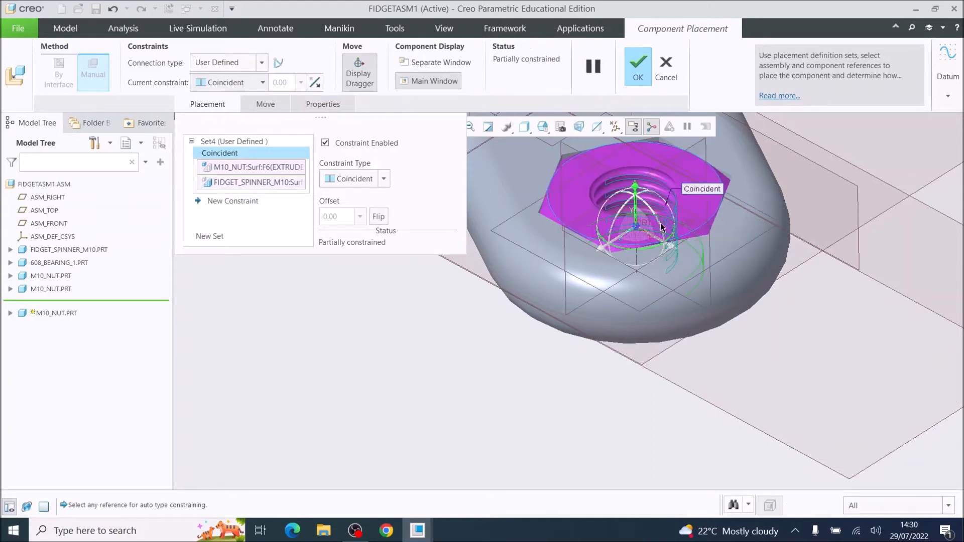
drag(634, 190, 618, 357)
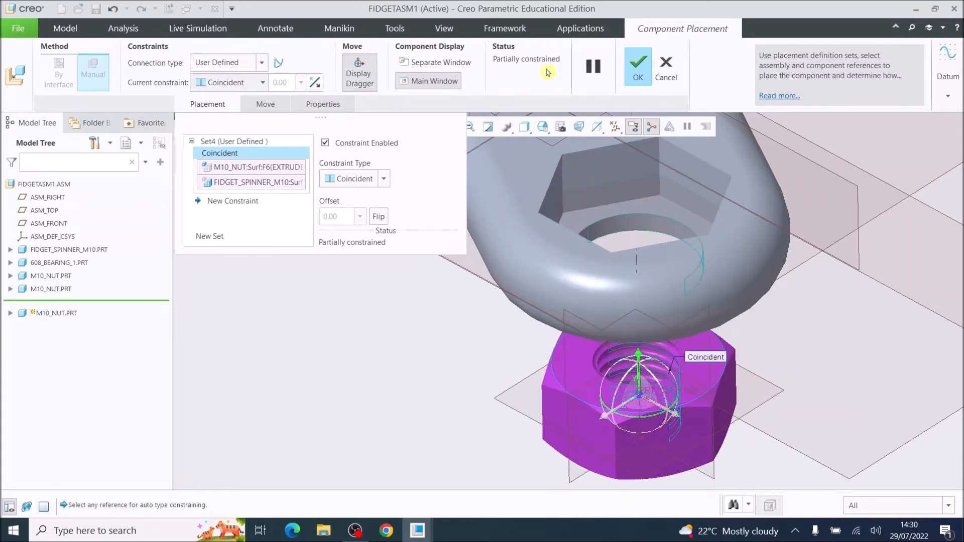
Step: Add a distance constraint between the third nut's upper face and the spinner's upper face with an offset of 1
click(571, 367)
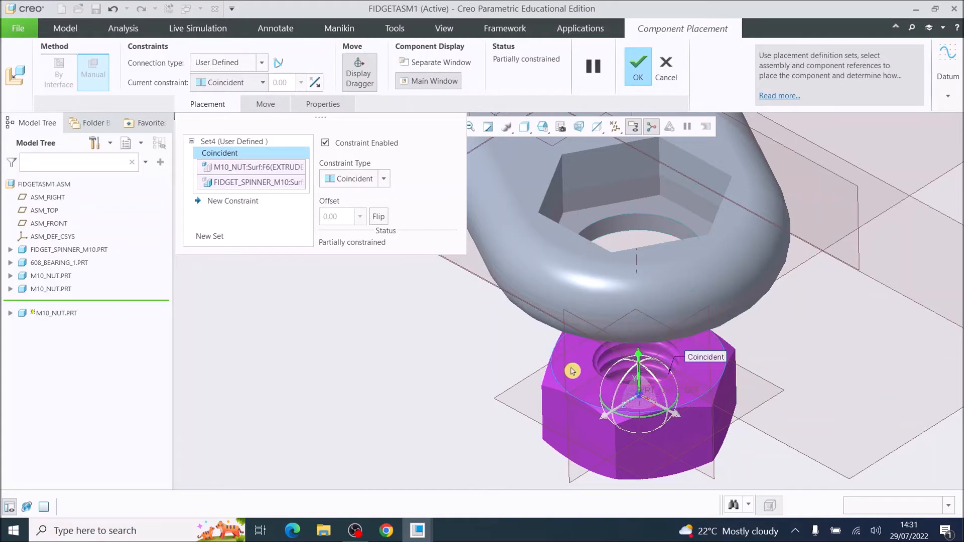
click(722, 150)
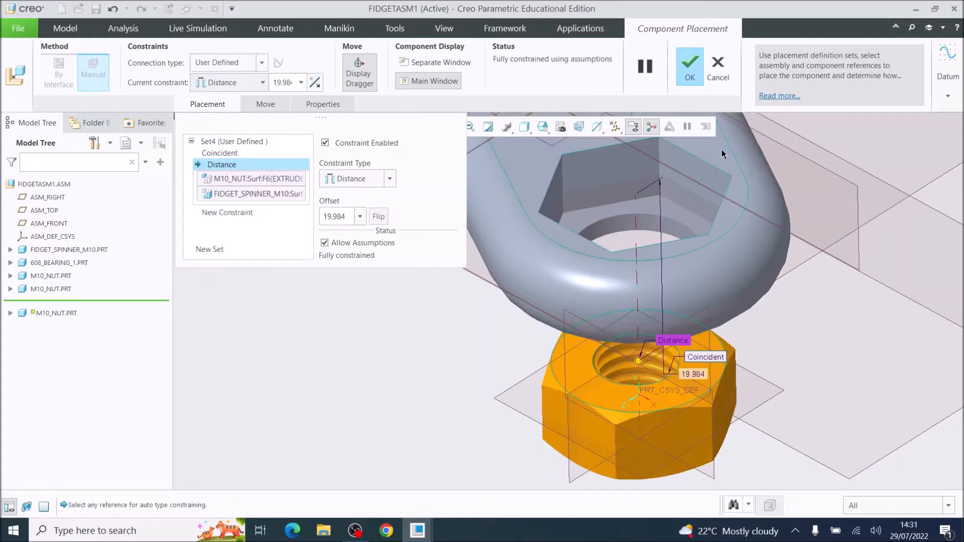
click(347, 217)
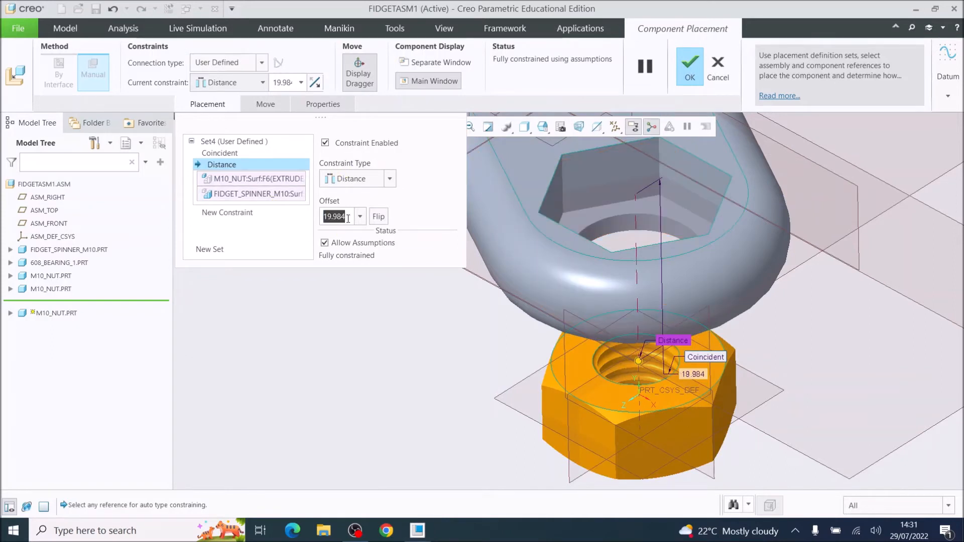
text(1)
key(Return)
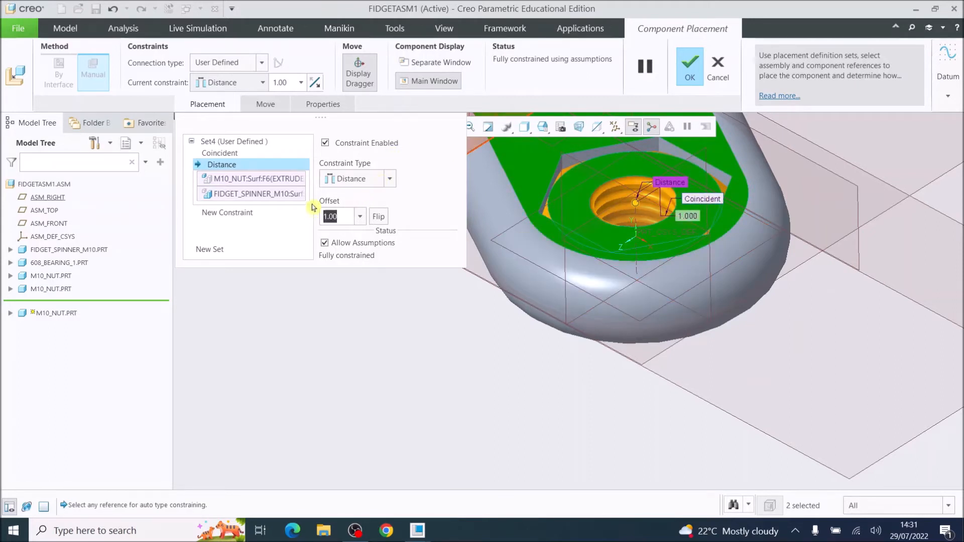
Step: Set the third nut's distance offset to -1 and accept the placement
text(-)
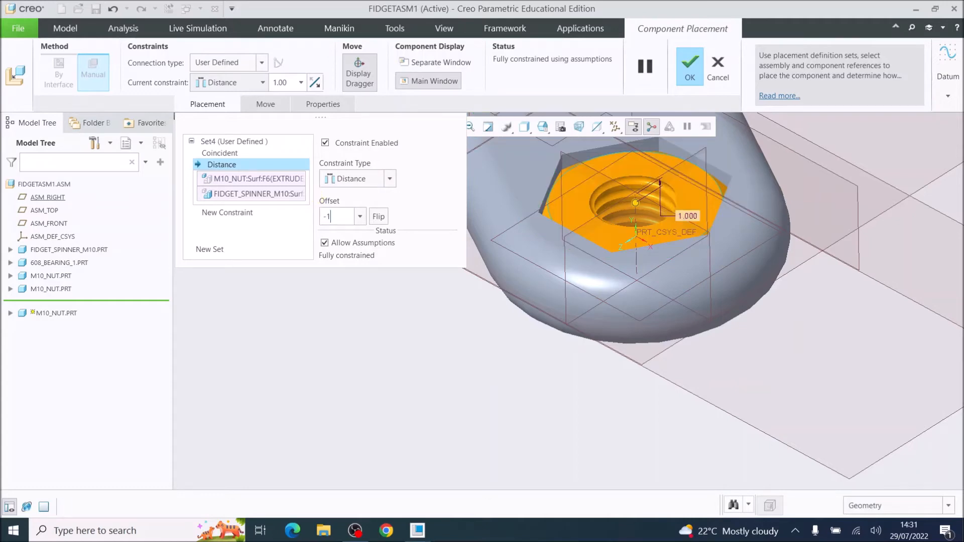
text(1)
key(Return)
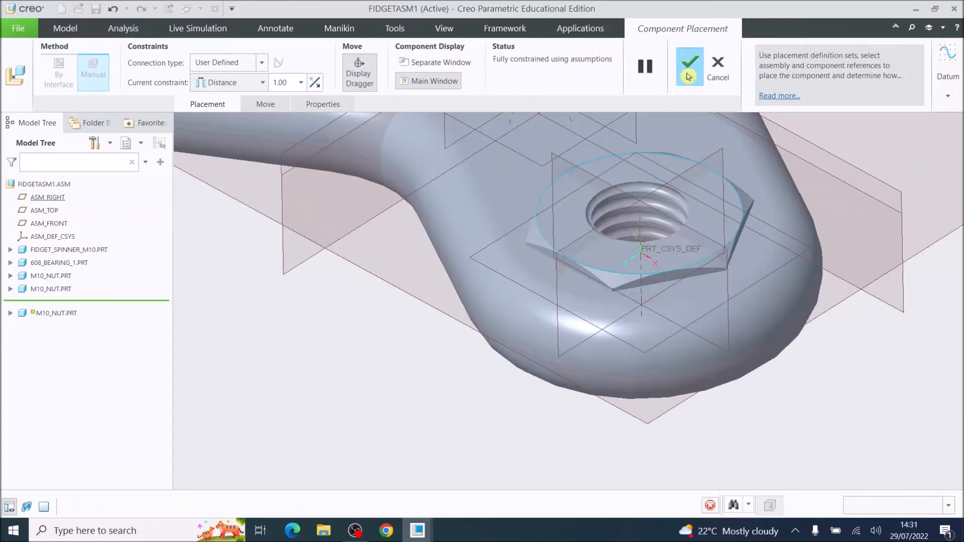
click(690, 67)
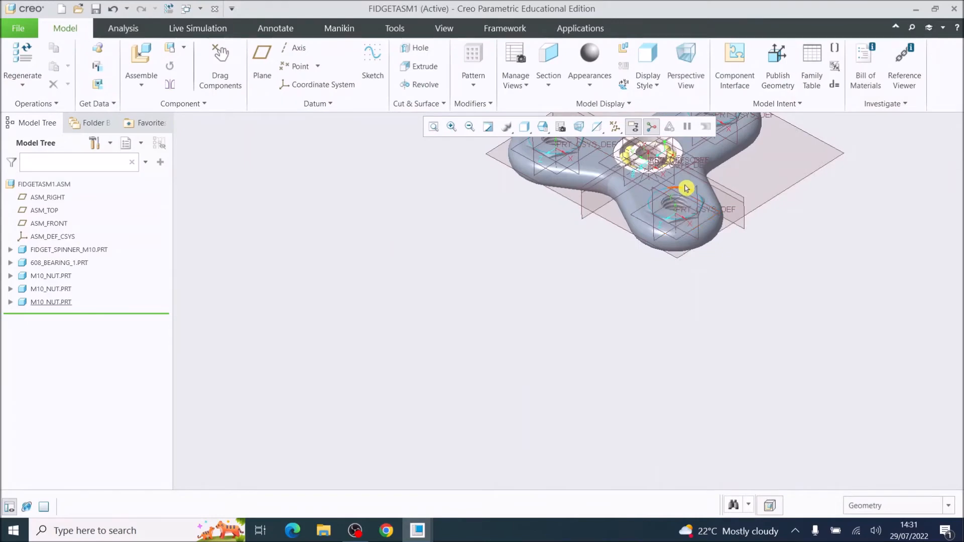
Step: Bring bearing_cap.prt from the Fidget Spinner folder into the assembly
scroll(690, 148, up, 5)
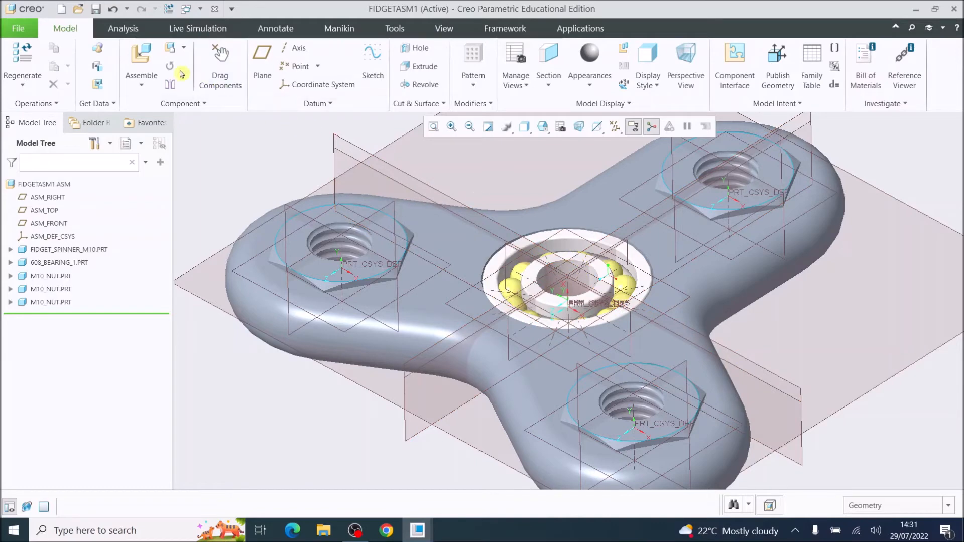
click(136, 60)
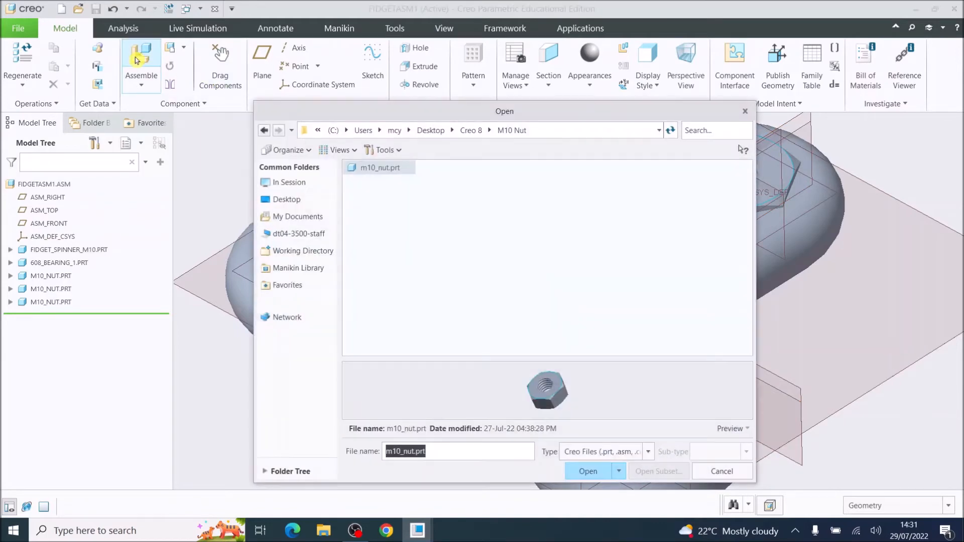
click(471, 131)
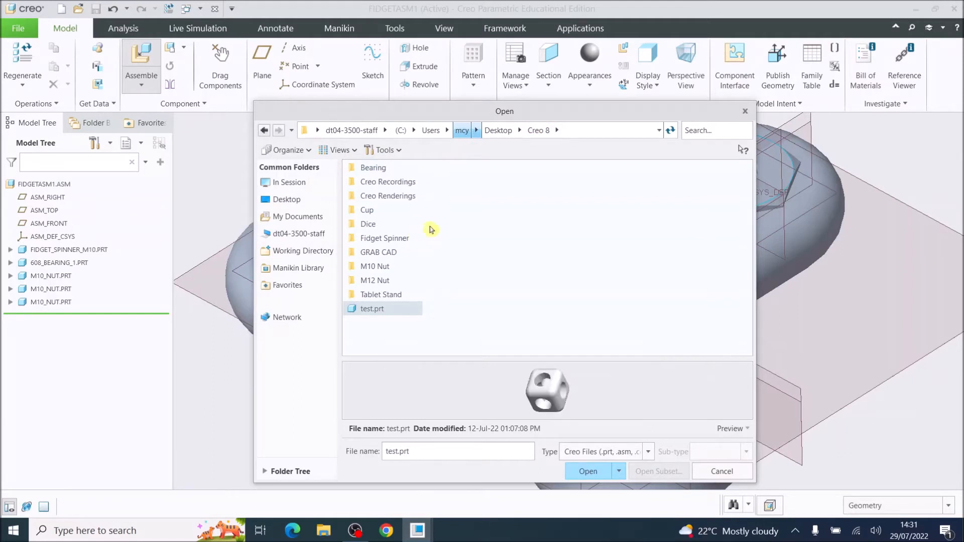
double_click(391, 239)
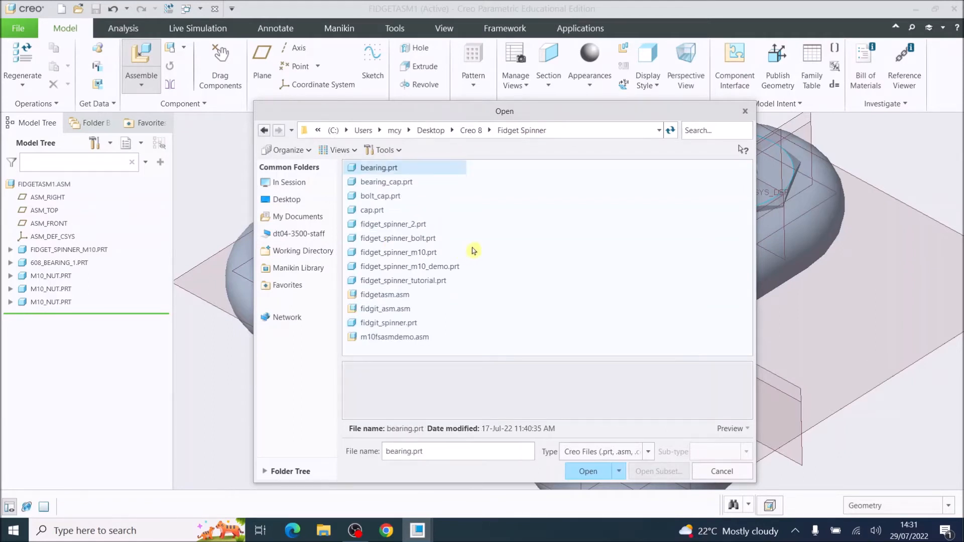
click(380, 185)
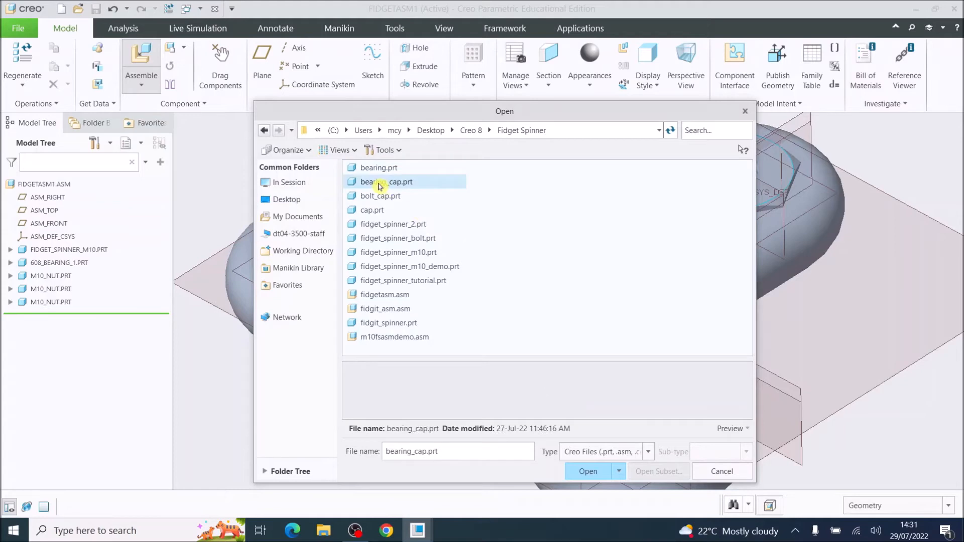
mouse_move(348, 183)
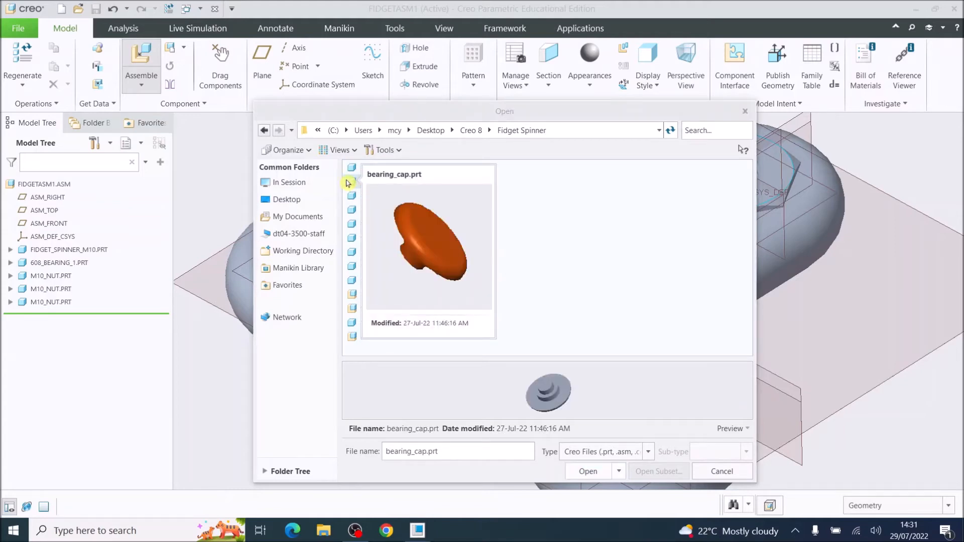
double_click(352, 183)
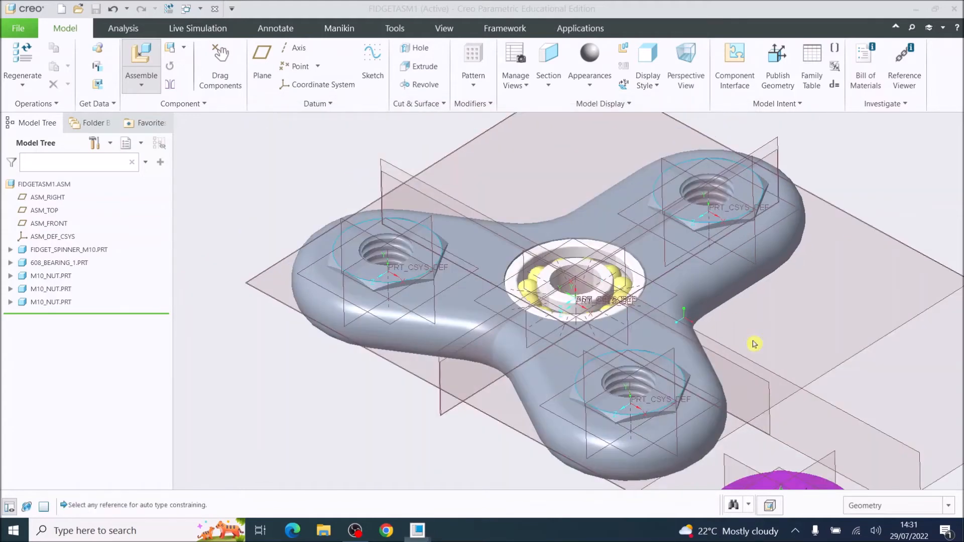
Step: Constrain the outer surface of the bearing cap's narrow boss coincident with the 608 bearing's inner bore surface, working from the spinner's underside
scroll(776, 409, up, 2)
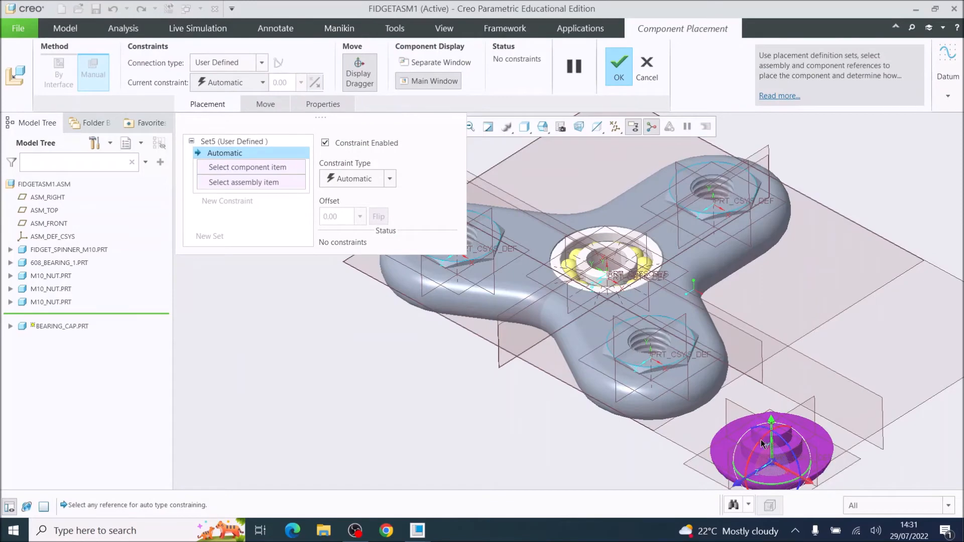
middle_drag(788, 372, 703, 334)
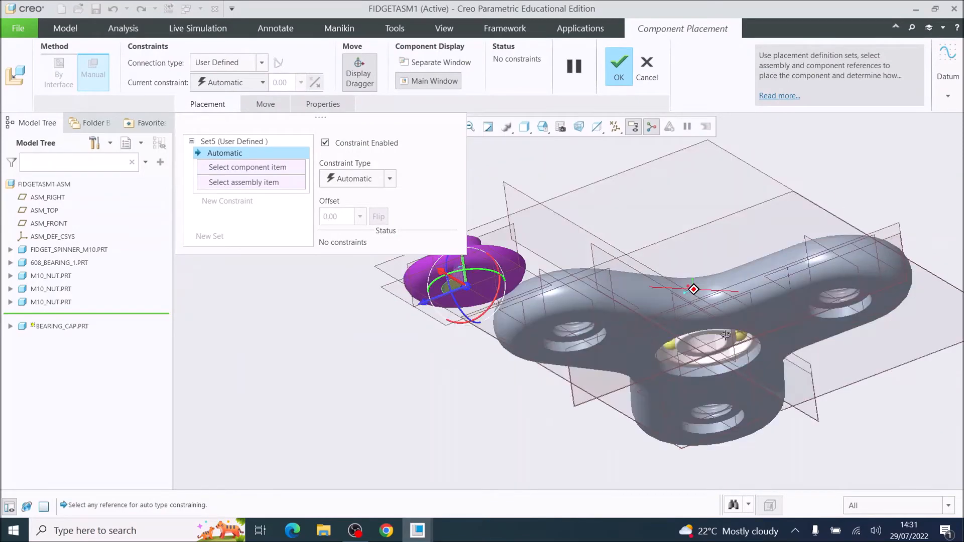
scroll(483, 243, up, 3)
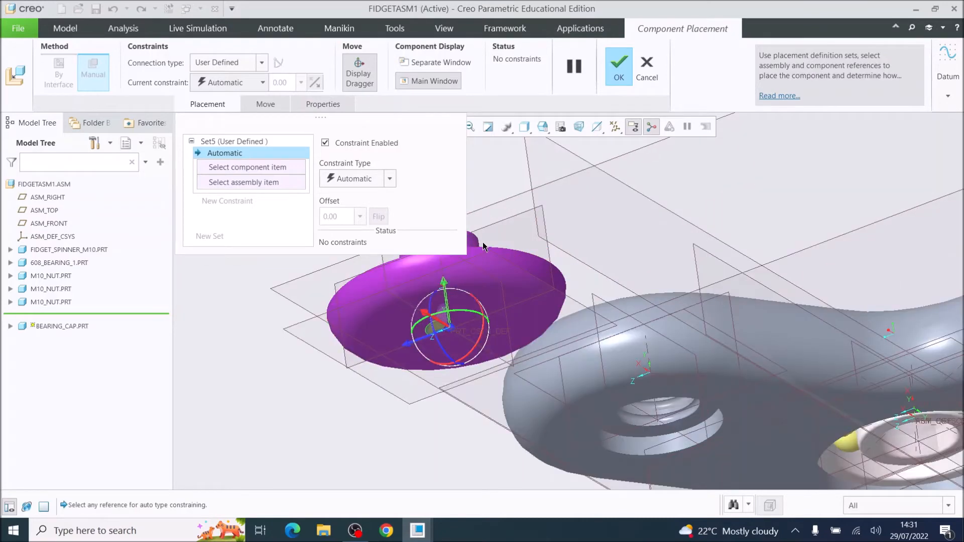
scroll(486, 242, down, 3)
scroll(440, 246, up, 4)
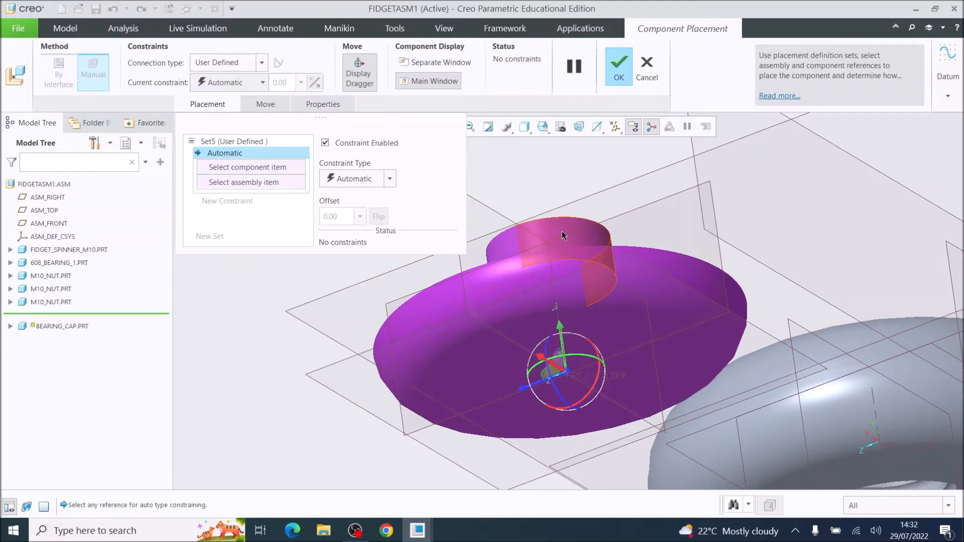
middle_drag(563, 231, 561, 241)
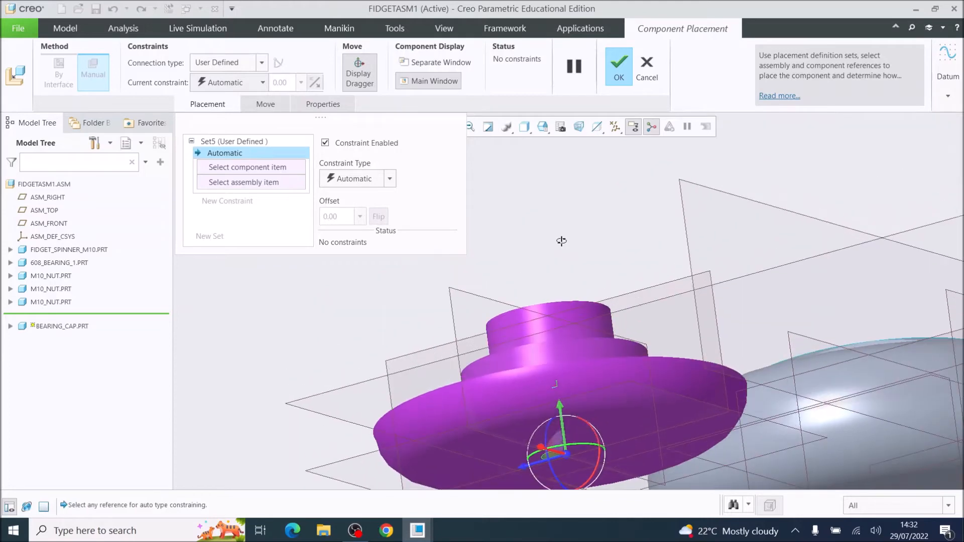
click(557, 312)
scroll(751, 314, up, 3)
scroll(754, 311, up, 1)
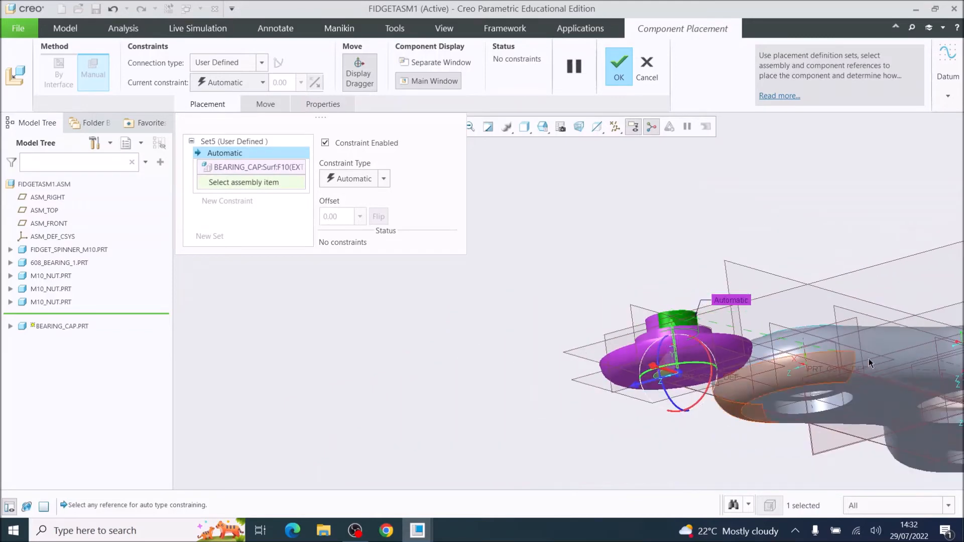
scroll(914, 371, up, 3)
scroll(957, 383, down, 4)
scroll(944, 386, down, 6)
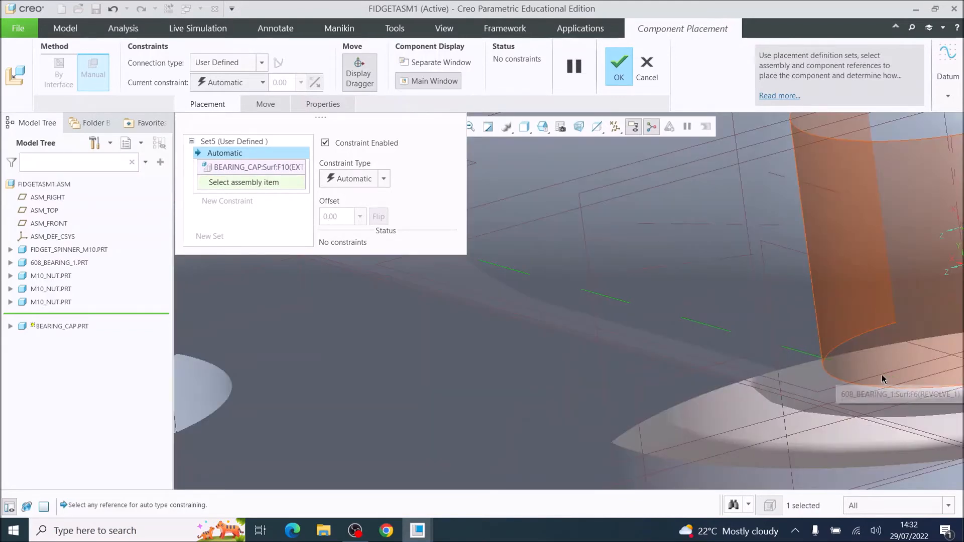
click(884, 379)
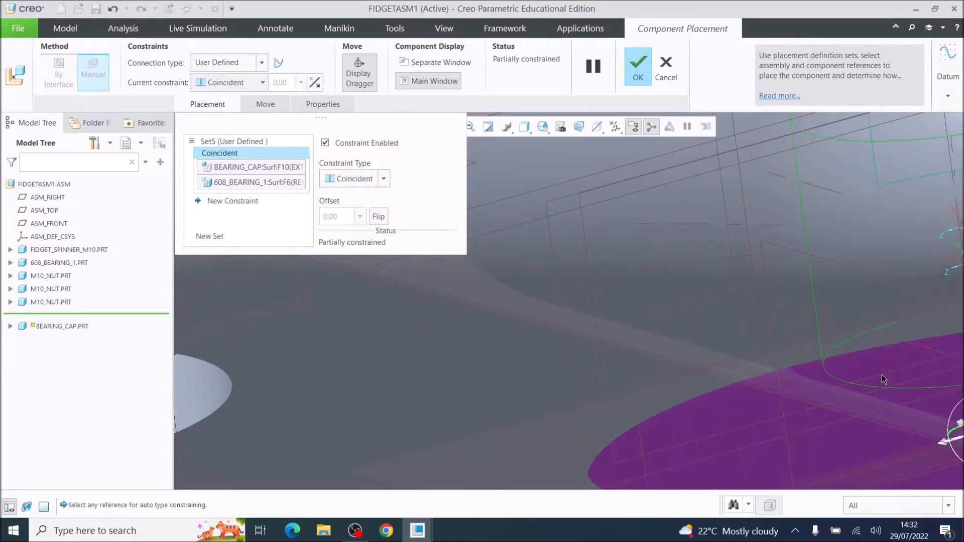
Step: Constrain the bearing cap's wider shoulder face coincident with the 608 bearing's inner ring face on the spinner's underside
scroll(884, 379, up, 5)
drag(893, 337, 893, 452)
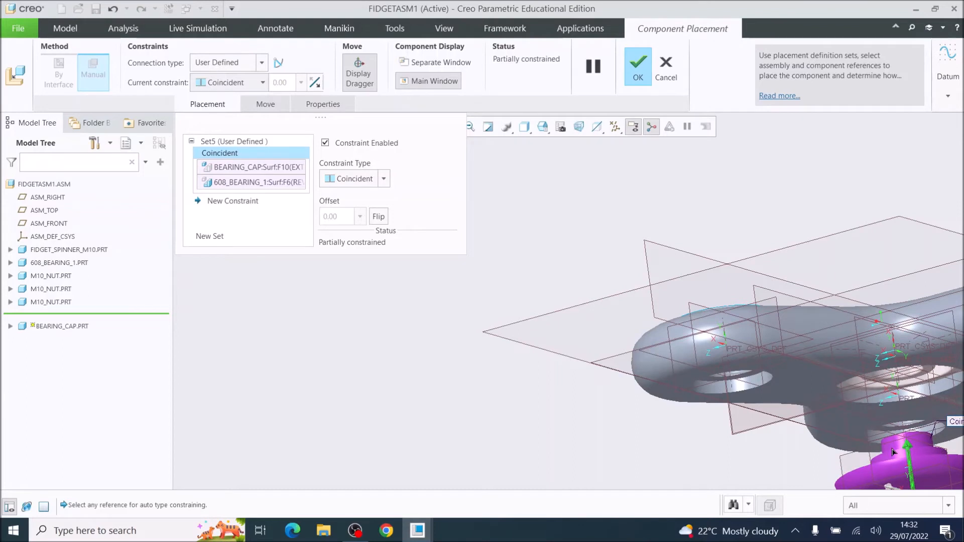
middle_drag(893, 452, 630, 237)
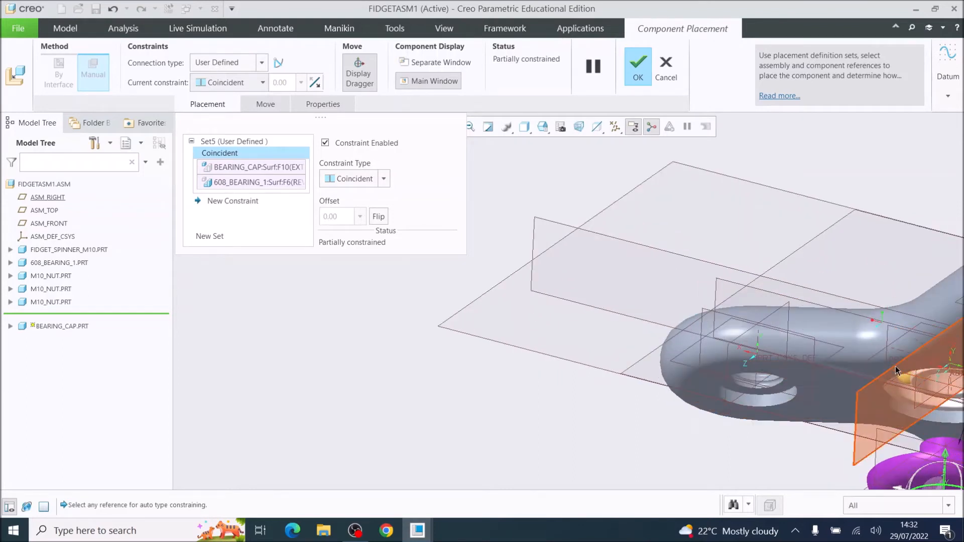
scroll(896, 365, up, 5)
scroll(932, 382, down, 4)
scroll(884, 364, down, 3)
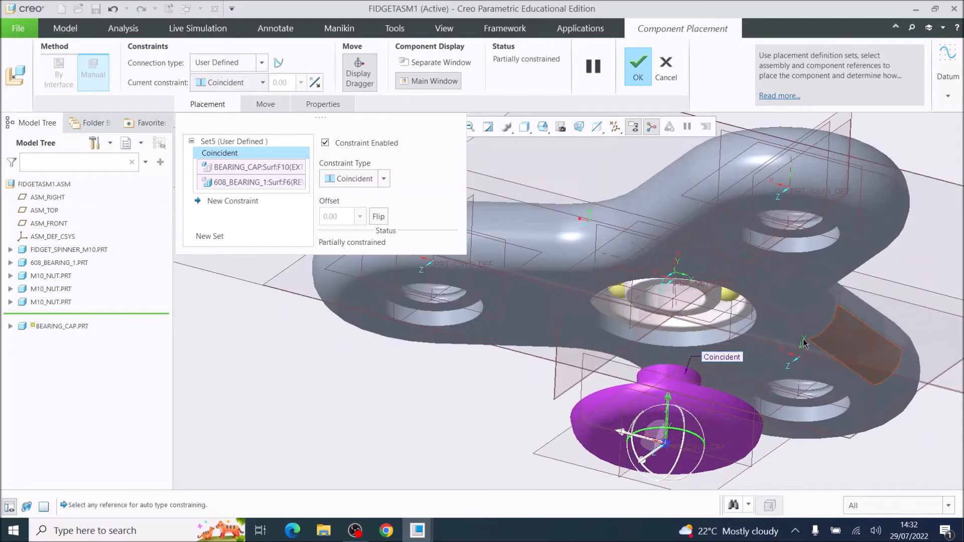
click(698, 316)
middle_drag(698, 316, 628, 334)
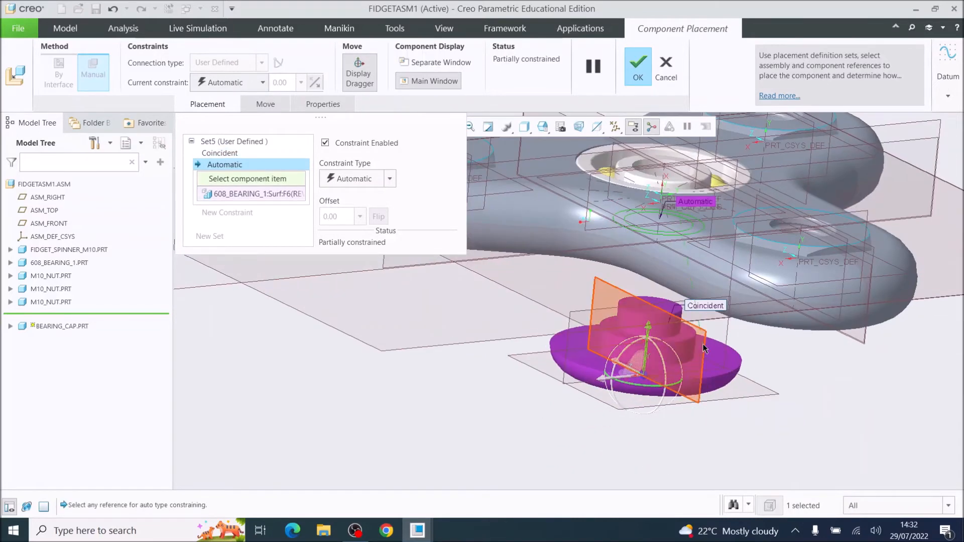
click(610, 329)
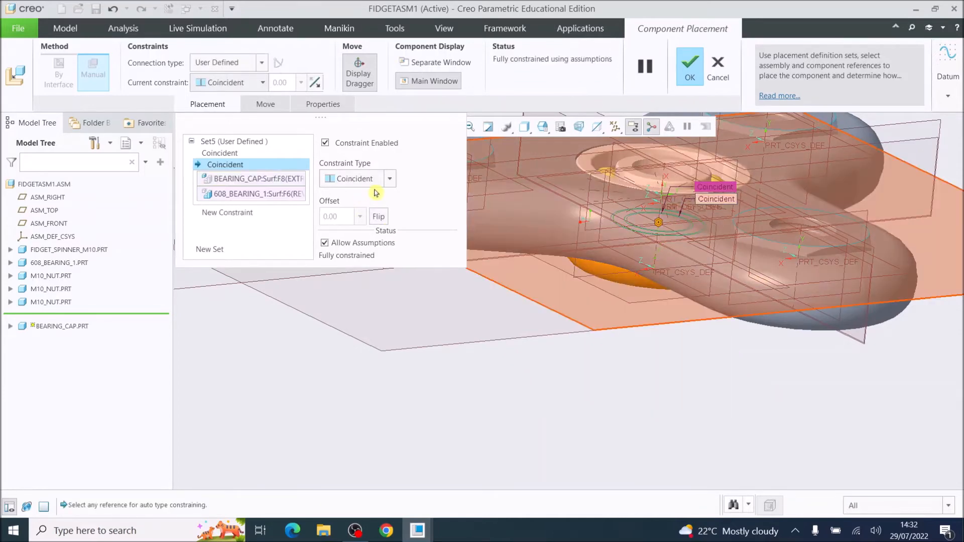
Step: Change the bearing cap's face-to-face constraint to Distance with a 0 offset and accept the placement
click(389, 182)
click(365, 194)
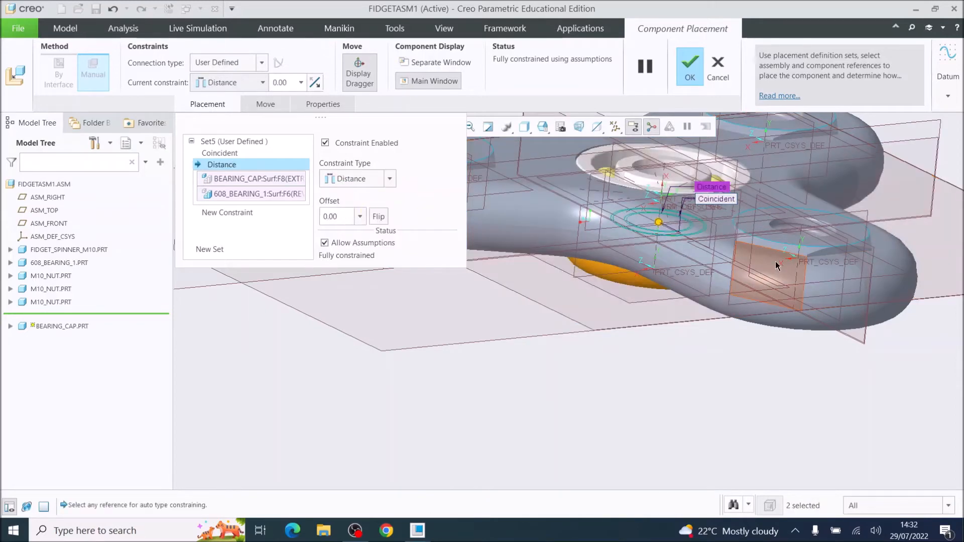
click(690, 71)
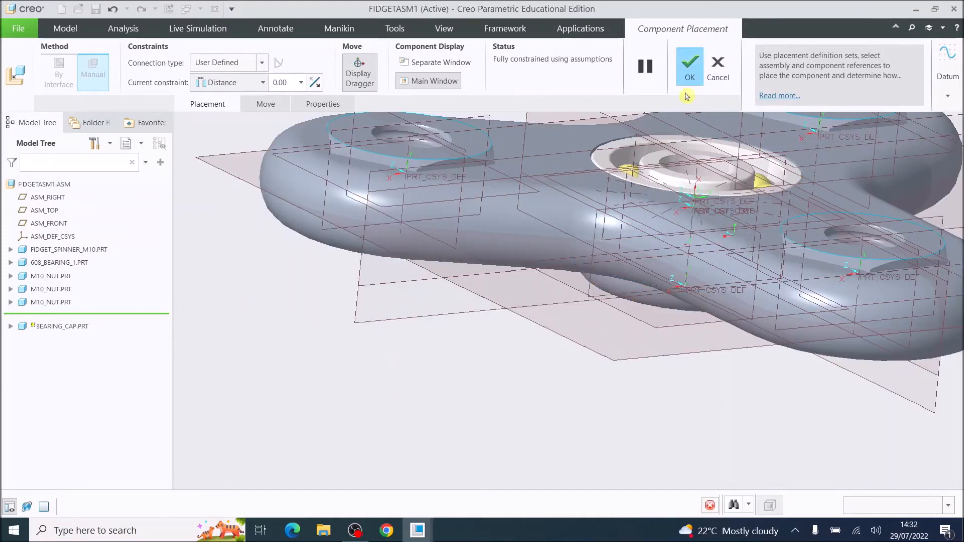
Step: Bring a second bearing_cap.prt from the Fidget Spinner folder into the assembly and move it clear of the spinner
key(ctrl+d)
middle_drag(705, 184, 580, 175)
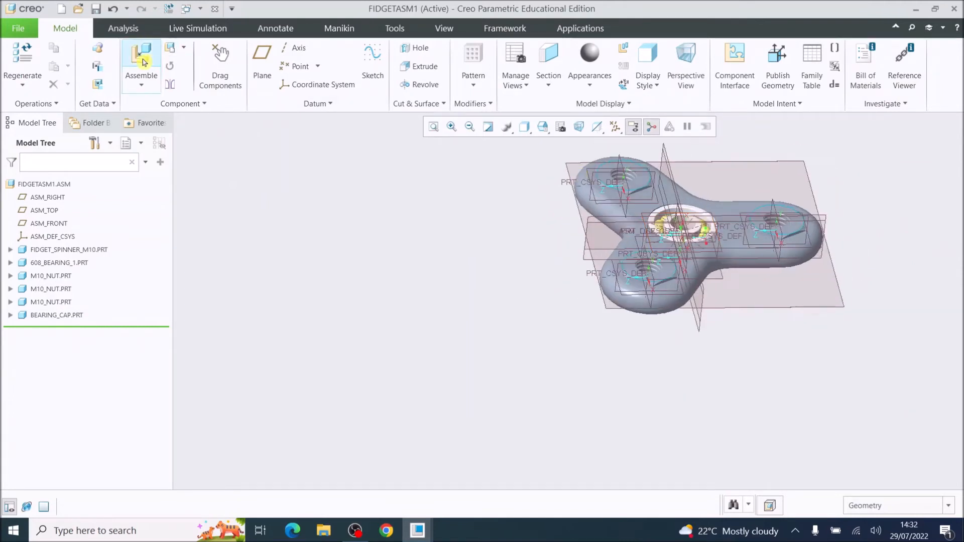
click(138, 61)
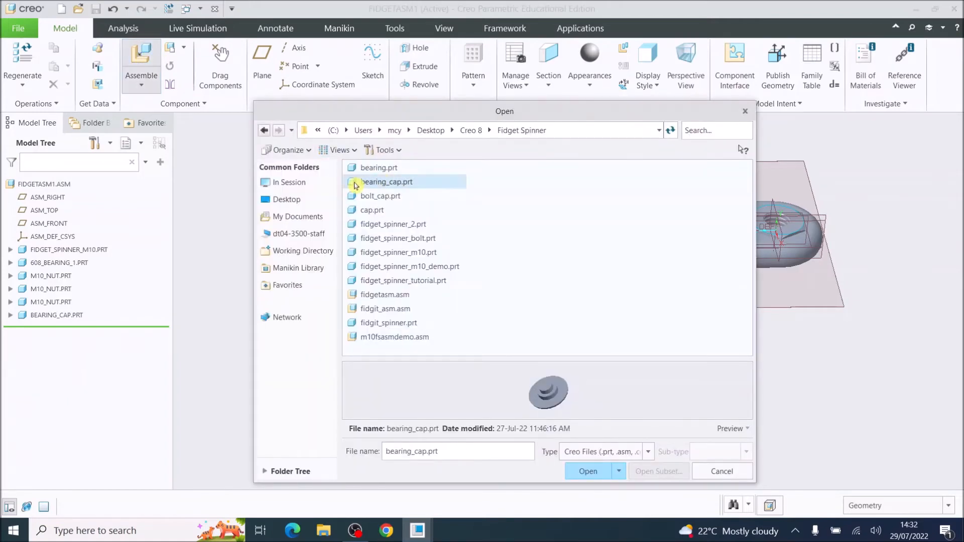
double_click(355, 184)
drag(638, 314, 710, 491)
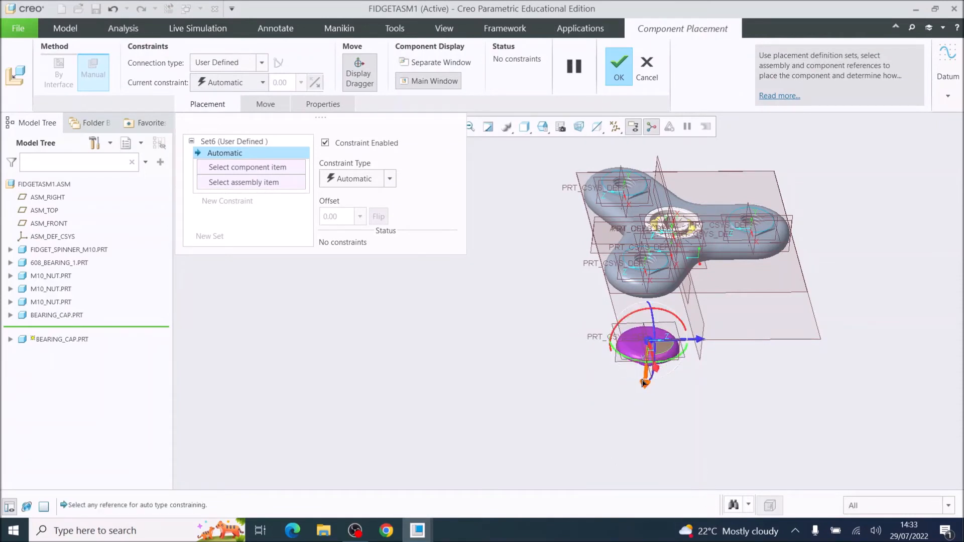
drag(646, 389, 702, 198)
Step: Constrain the outer surface of the second cap's narrow boss coincident with the 608 bearing's inner bore surface
middle_drag(745, 231, 723, 153)
scroll(605, 230, down, 2)
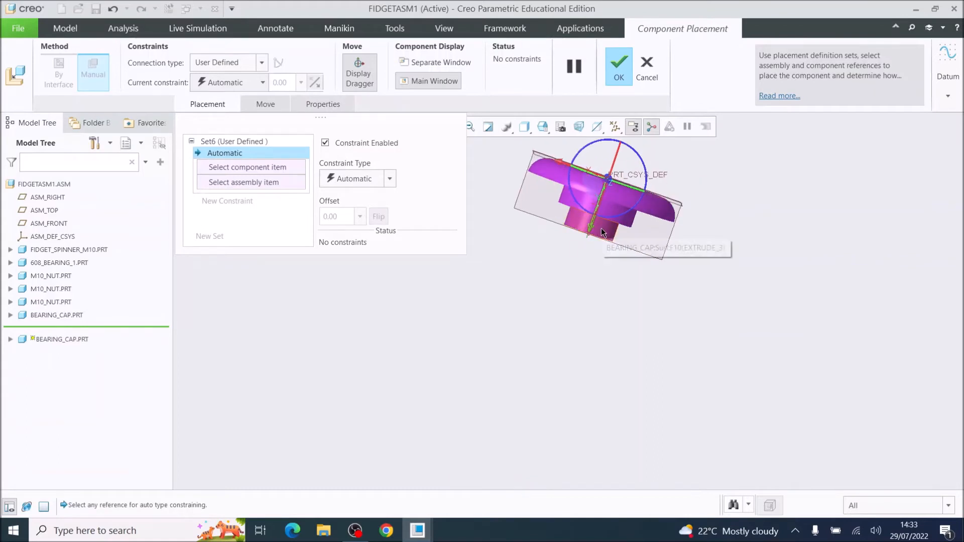
click(602, 232)
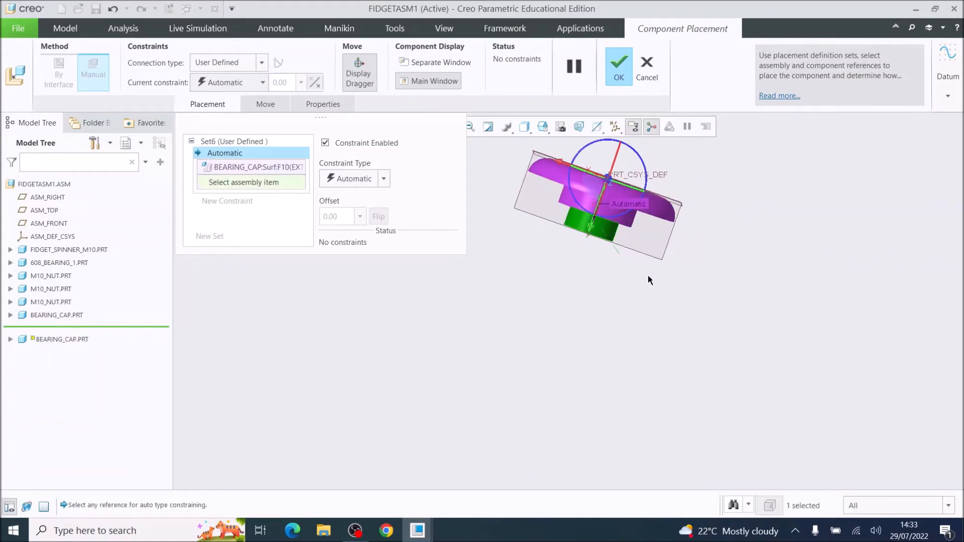
scroll(740, 316, up, 5)
middle_drag(745, 390, 751, 380)
scroll(749, 382, down, 6)
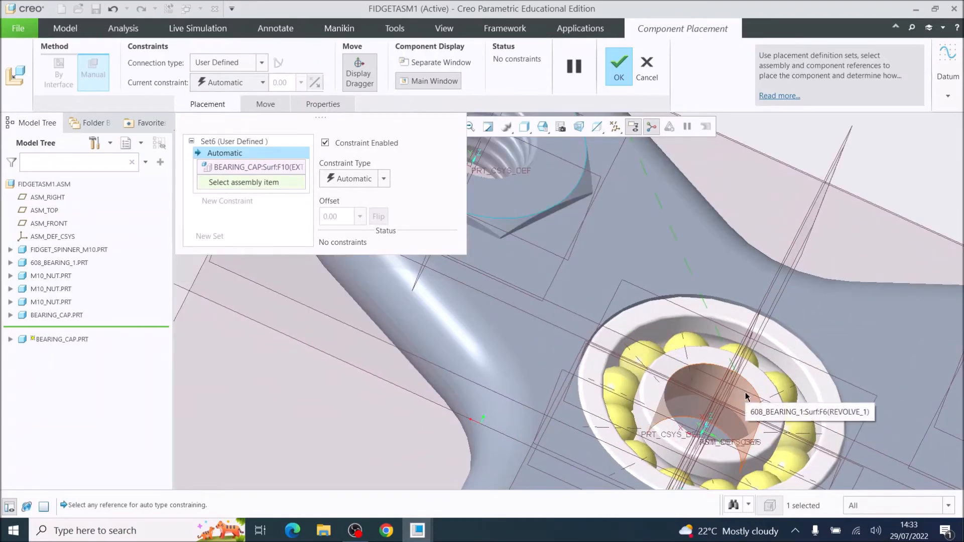
click(746, 396)
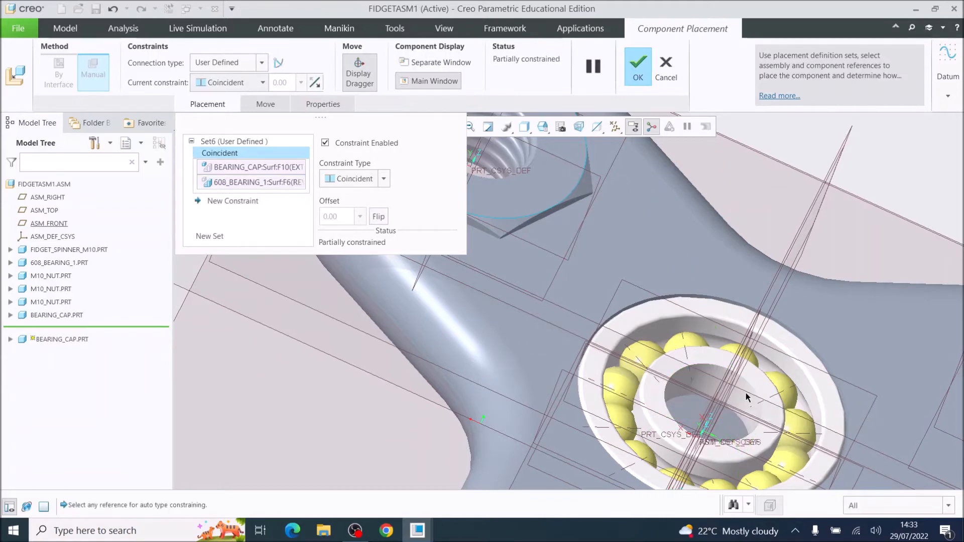
Step: Add a distance constraint between the 608 bearing's upper inner ring face and the second cap's shoulder face
scroll(746, 393, up, 8)
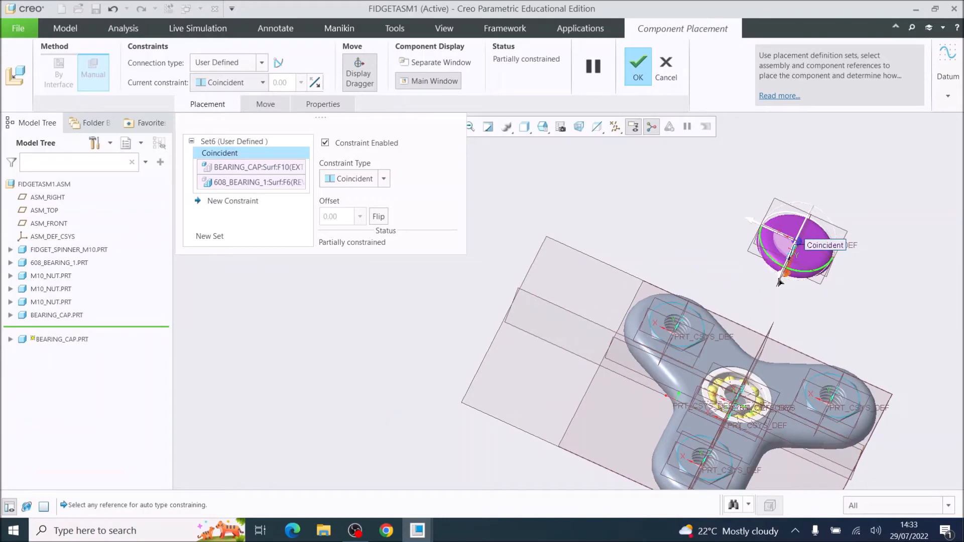
middle_drag(815, 255, 782, 234)
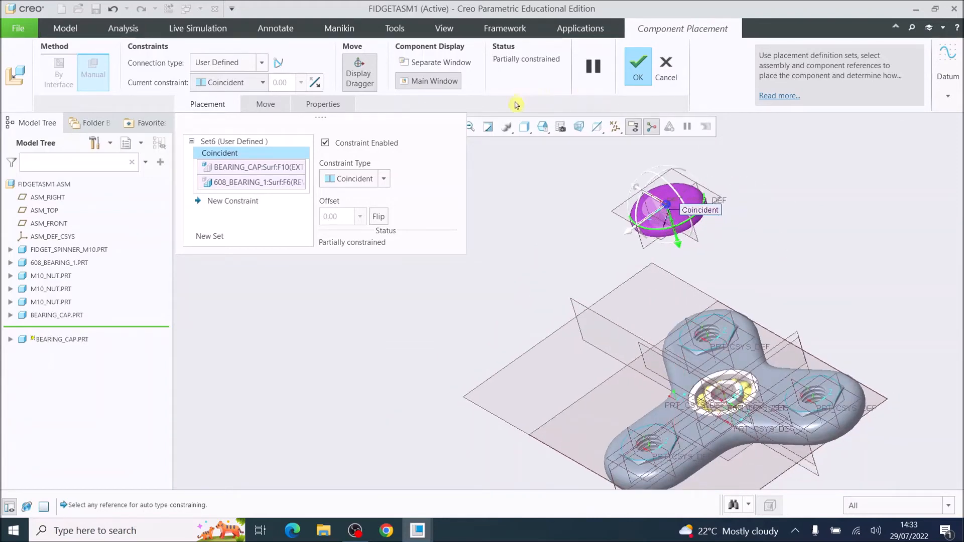
scroll(722, 381, down, 6)
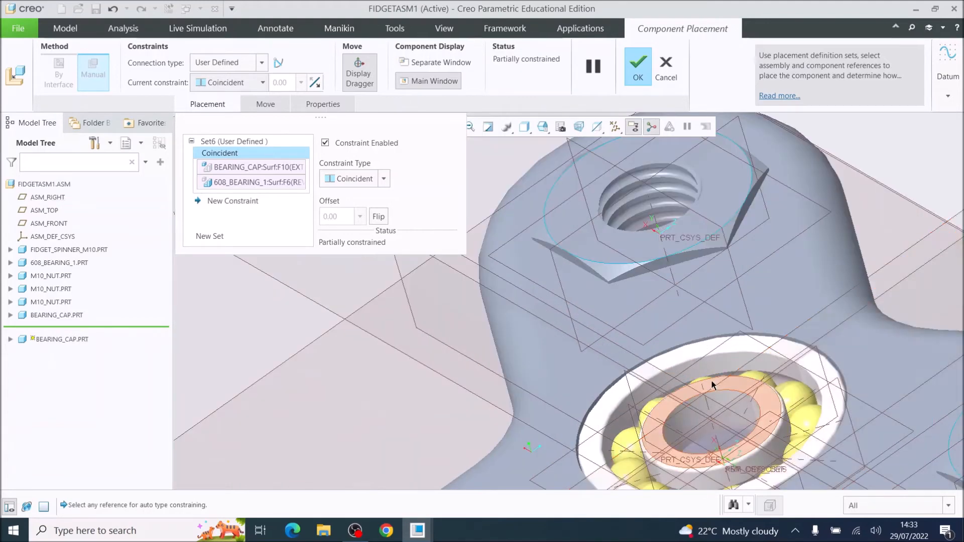
click(717, 382)
scroll(716, 377, up, 6)
middle_drag(722, 304, 713, 284)
scroll(712, 259, up, 4)
scroll(676, 194, up, 3)
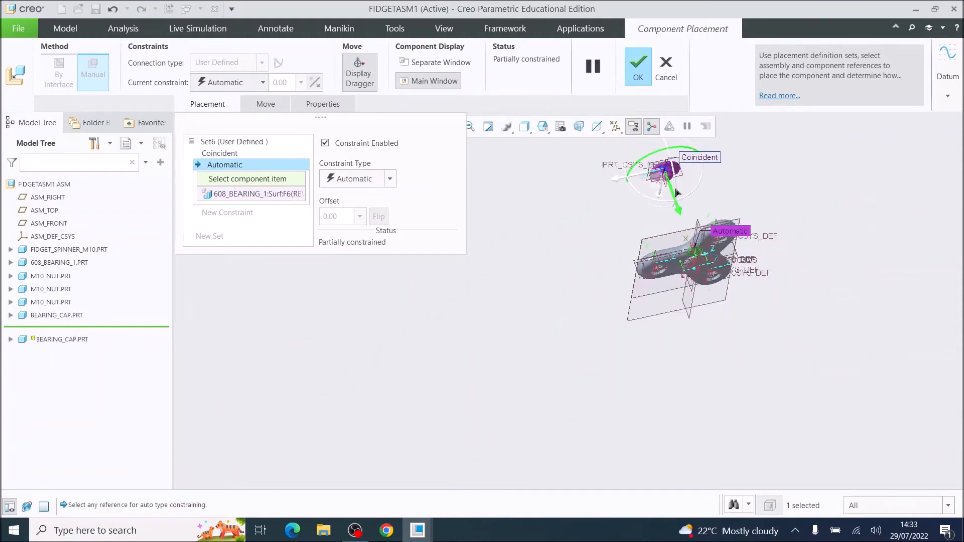
scroll(665, 175, down, 4)
scroll(664, 175, down, 5)
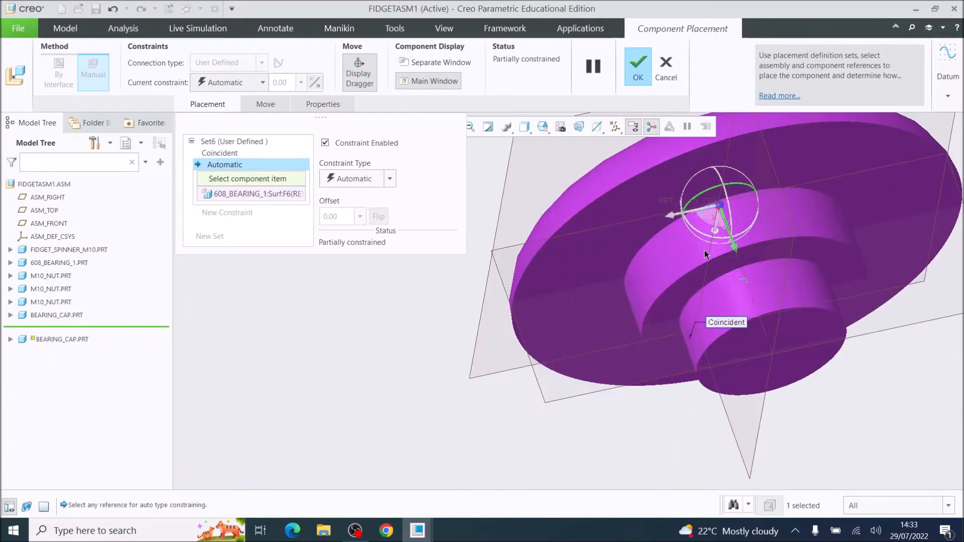
click(694, 279)
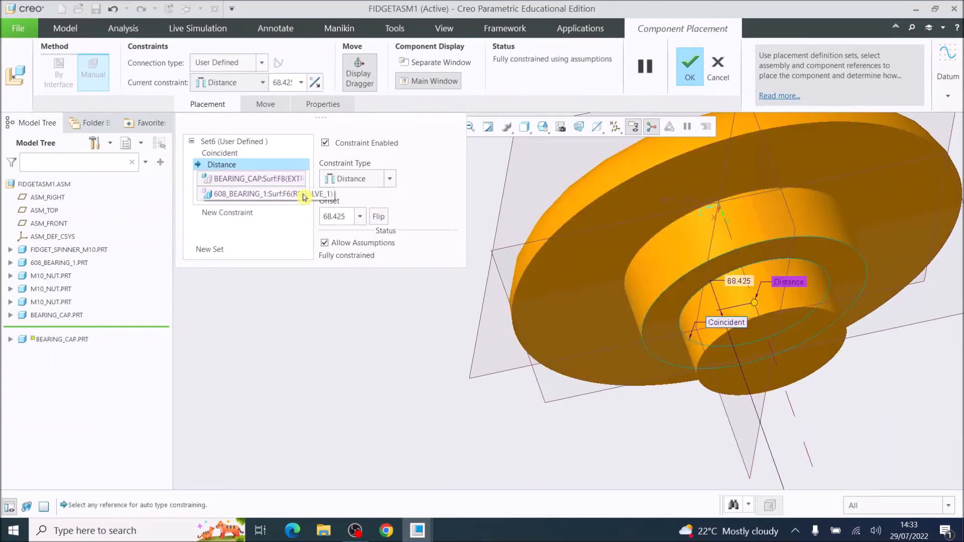
Step: Set the second bearing cap's distance offset to 0 and accept the placement
scroll(343, 216, up, 3)
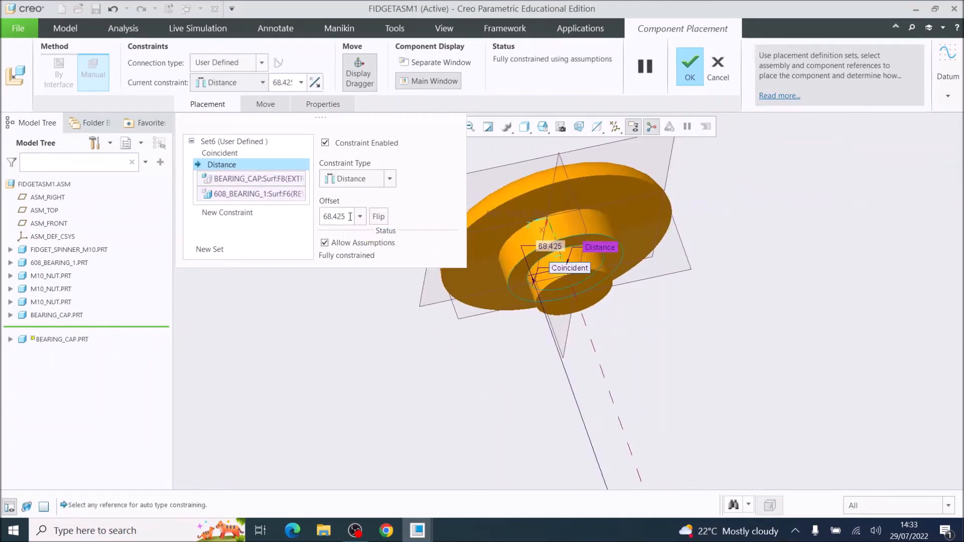
click(390, 180)
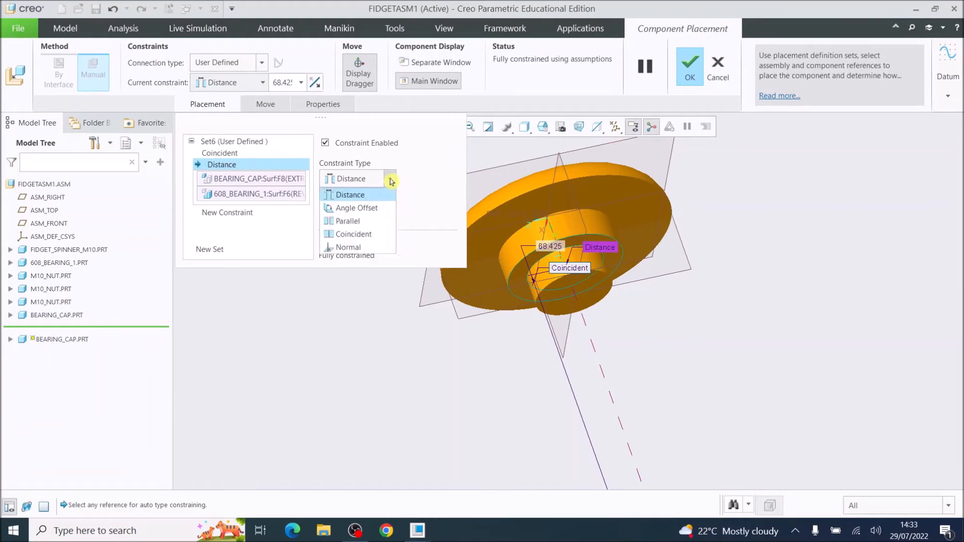
click(367, 195)
click(351, 217)
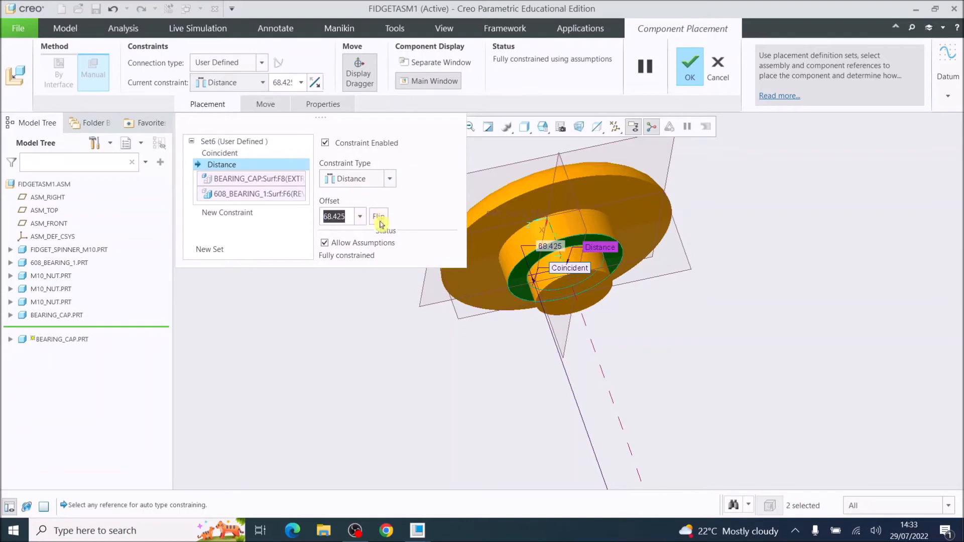
text(0)
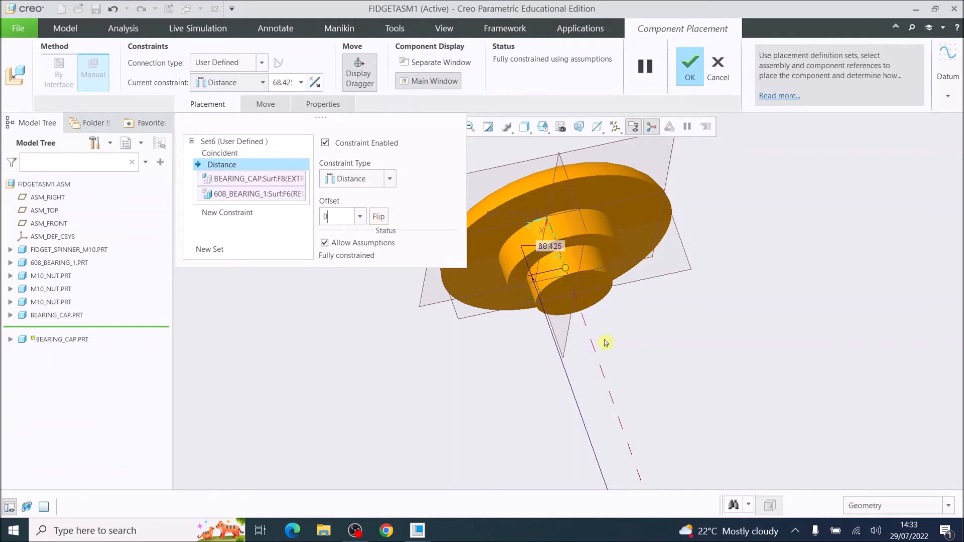
key(Return)
scroll(718, 387, up, 3)
middle_drag(745, 439, 773, 481)
scroll(774, 482, up, 5)
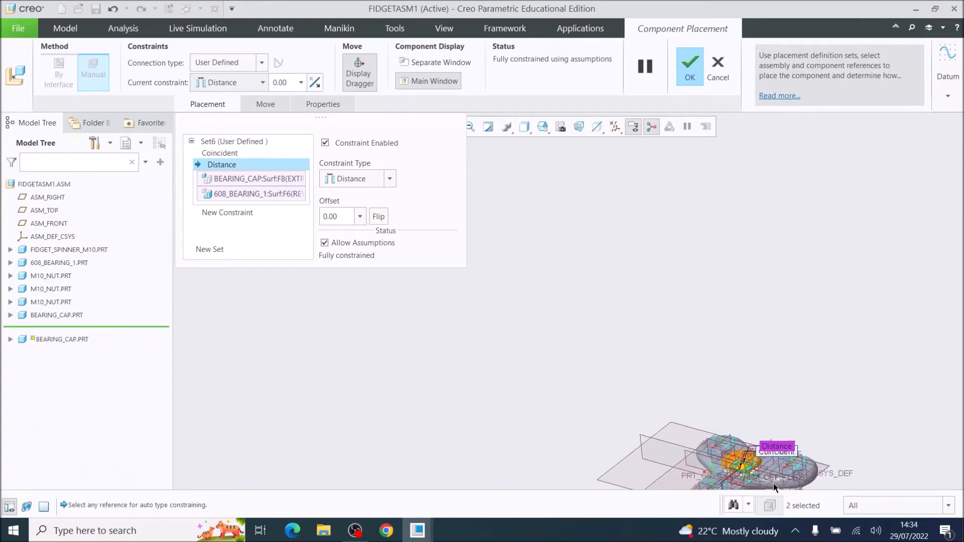
scroll(738, 454, down, 5)
scroll(738, 442, up, 5)
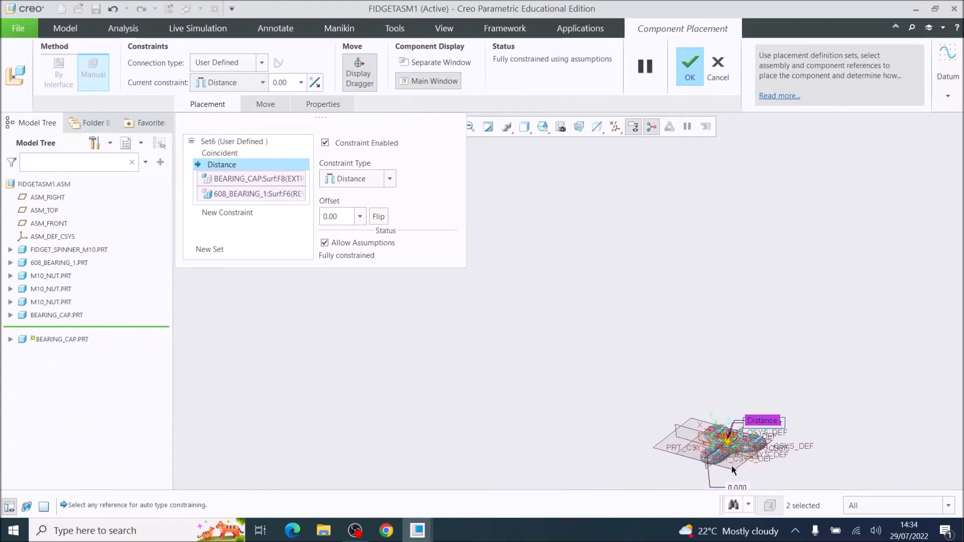
middle_drag(728, 463, 712, 339)
middle_click(712, 336)
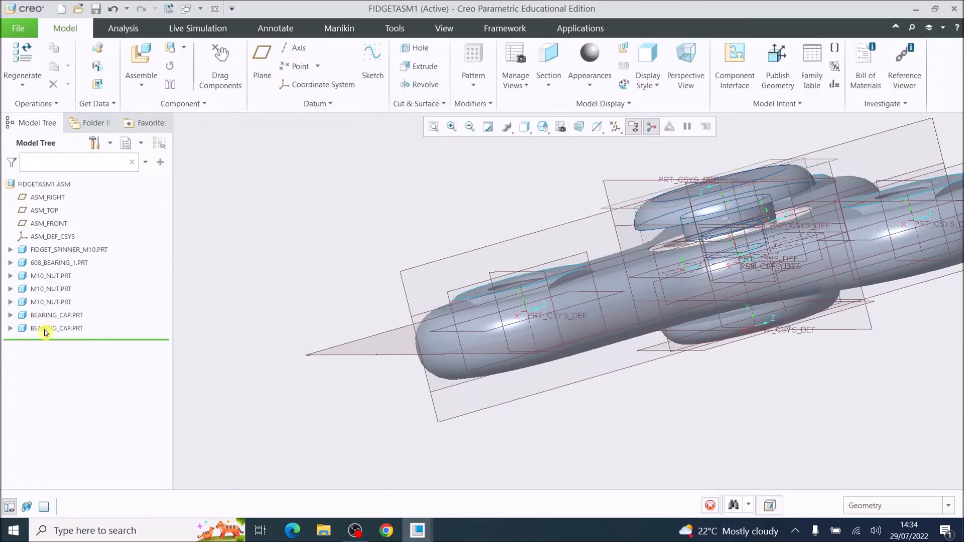
Step: Reopen the second bearing cap's placement definition and select its distance constraint for editing
right_click(46, 329)
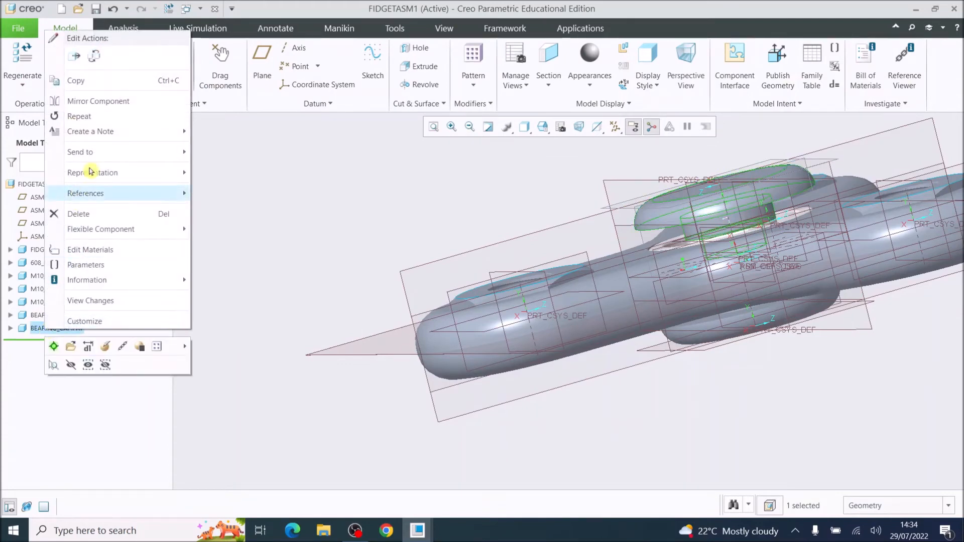
click(108, 347)
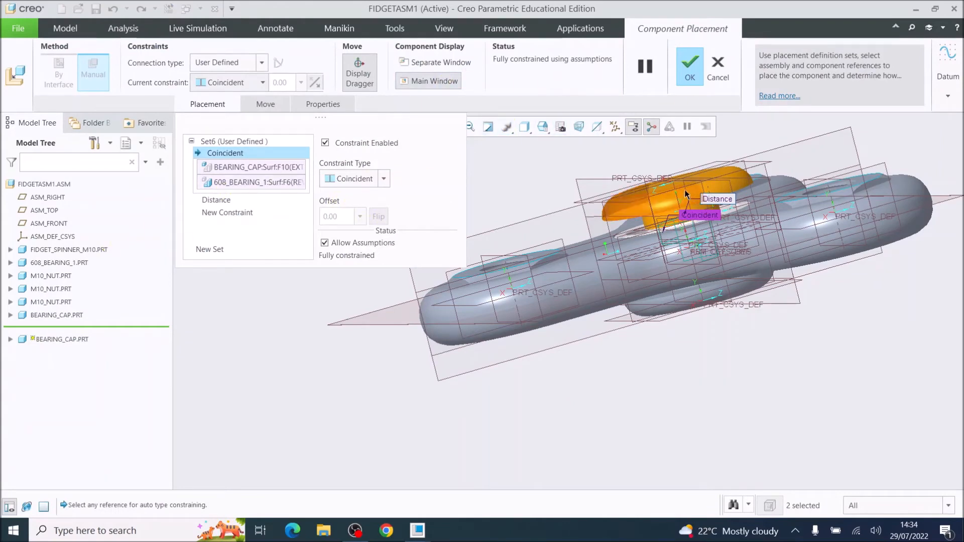
click(382, 184)
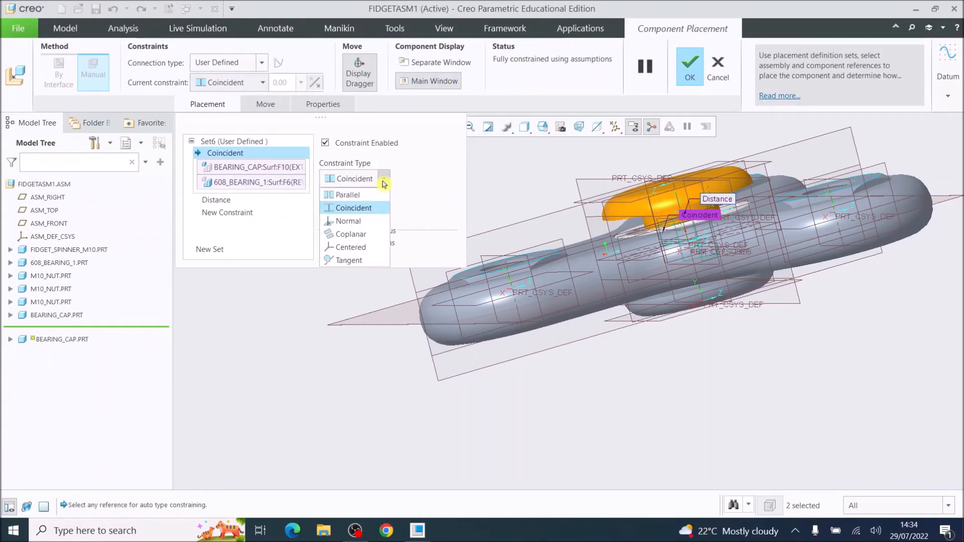
click(511, 186)
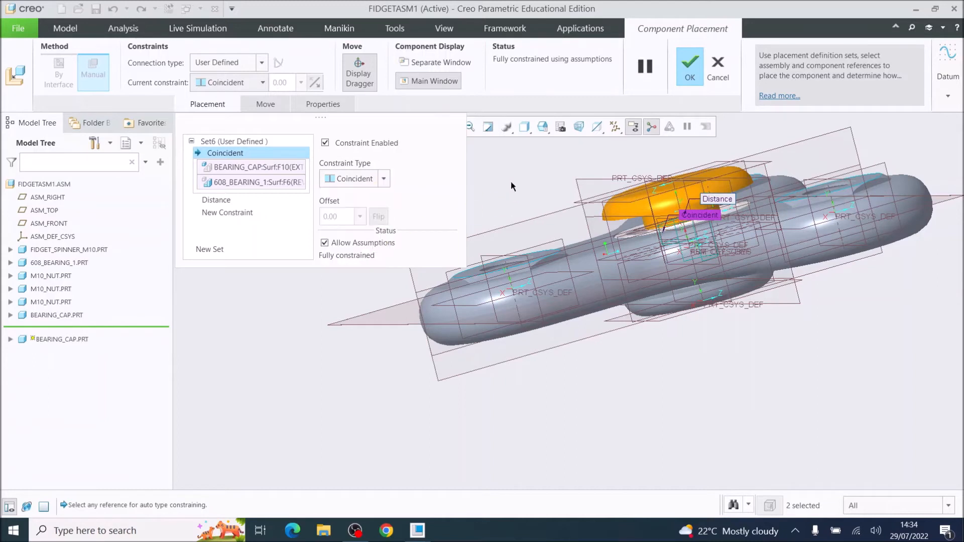
click(716, 201)
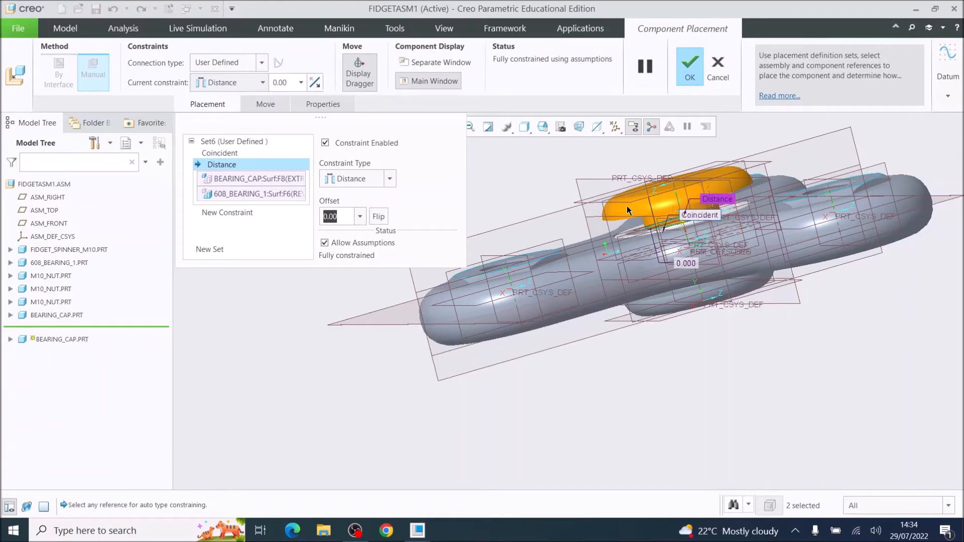
Step: Set the second bearing cap's distance offset to 10
scroll(665, 210, down, 3)
mouse_move(666, 210)
middle_down()
mouse_move(673, 191)
mouse_move(684, 211)
mouse_move(700, 207)
mouse_move(682, 201)
mouse_move(662, 225)
middle_up()
scroll(683, 201, down, 4)
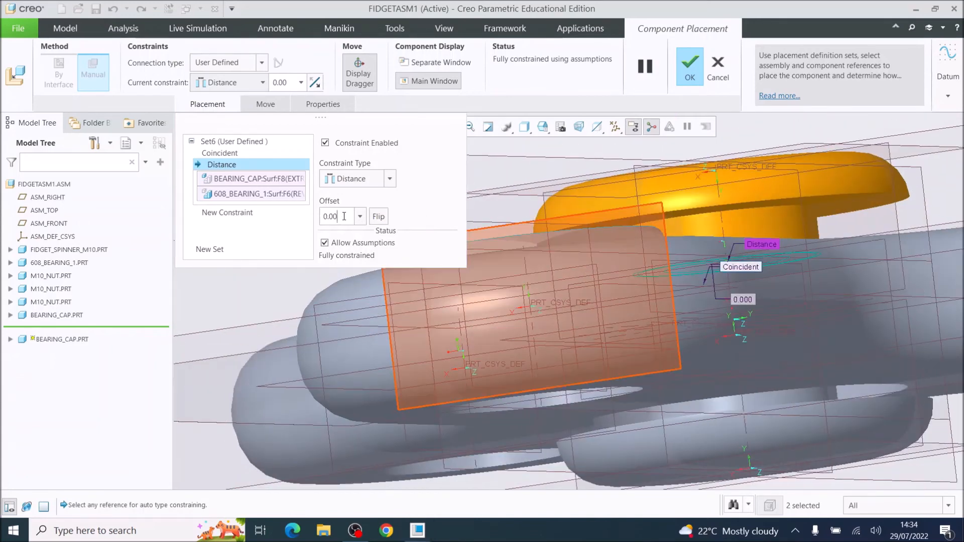
drag(344, 217, 307, 210)
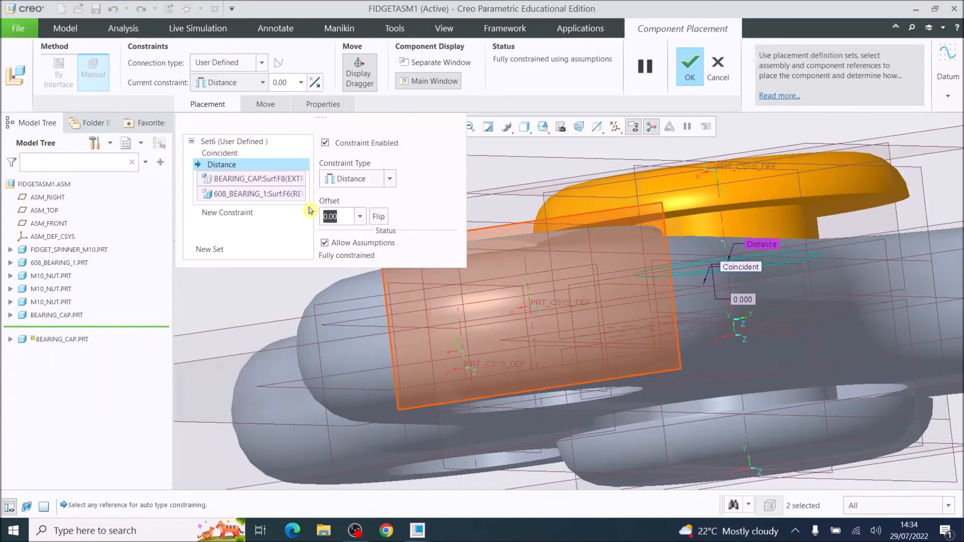
text(1)
key(Return)
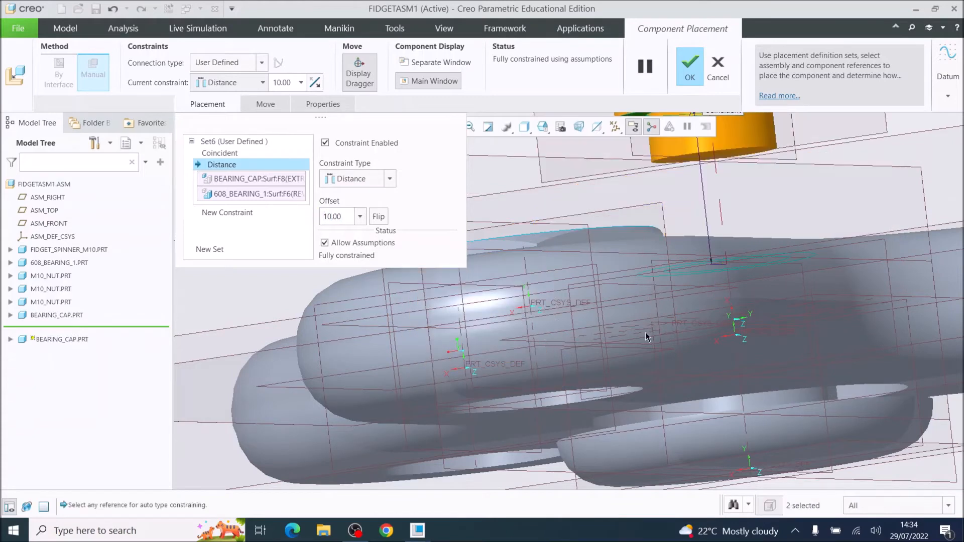
Step: Set the second bearing cap's distance offset back to 0 and accept the redefined placement
scroll(738, 306, up, 3)
mouse_move(738, 306)
middle_down()
mouse_move(756, 314)
mouse_move(751, 307)
middle_up()
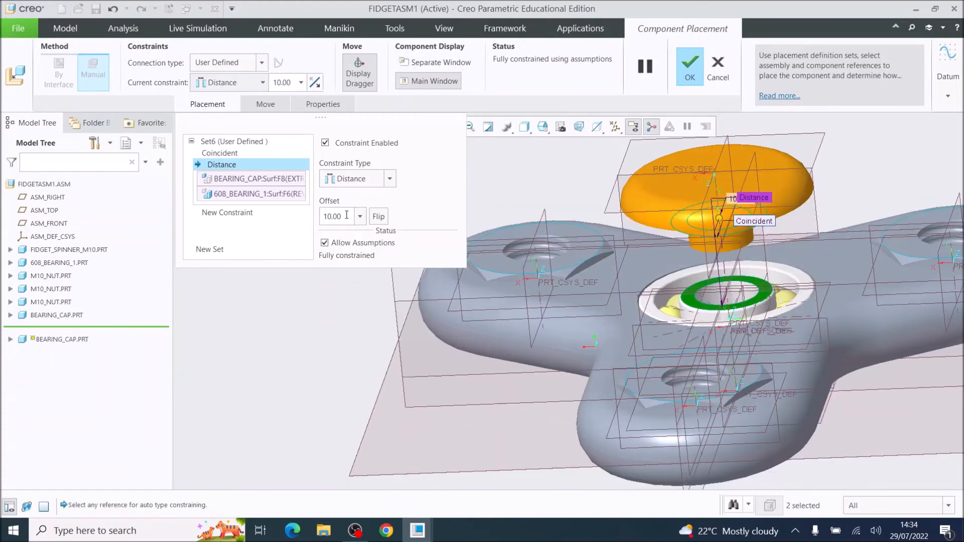
drag(343, 217, 291, 214)
text(0)
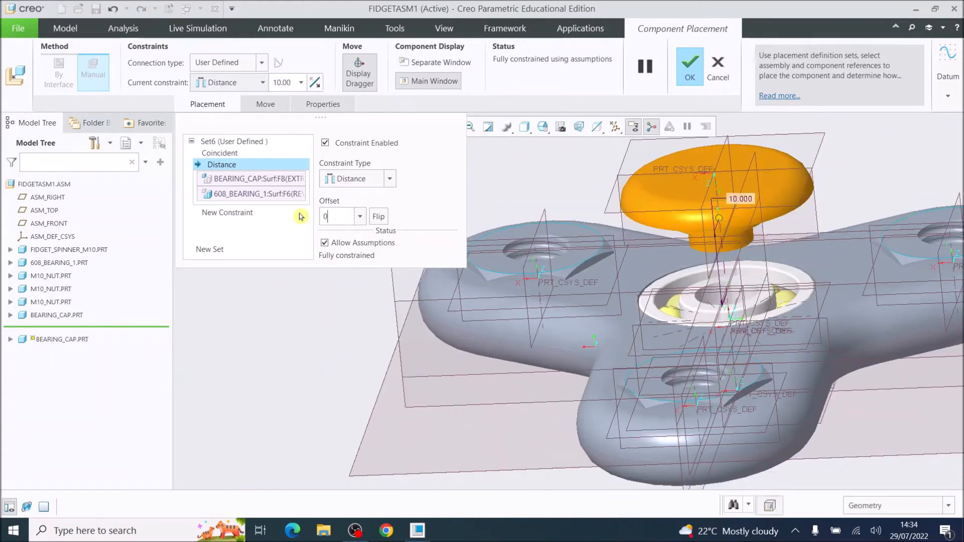
key(Return)
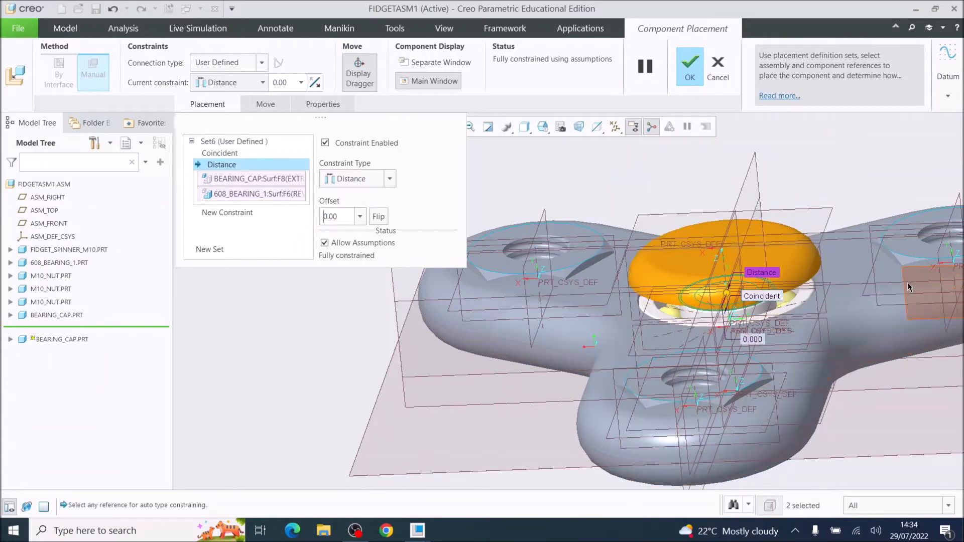
click(688, 69)
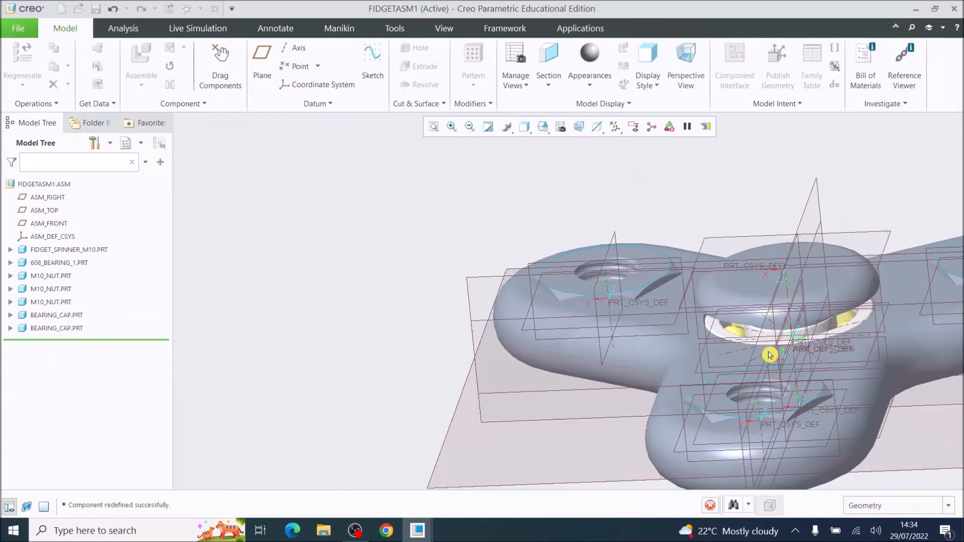
middle_drag(804, 355, 872, 351)
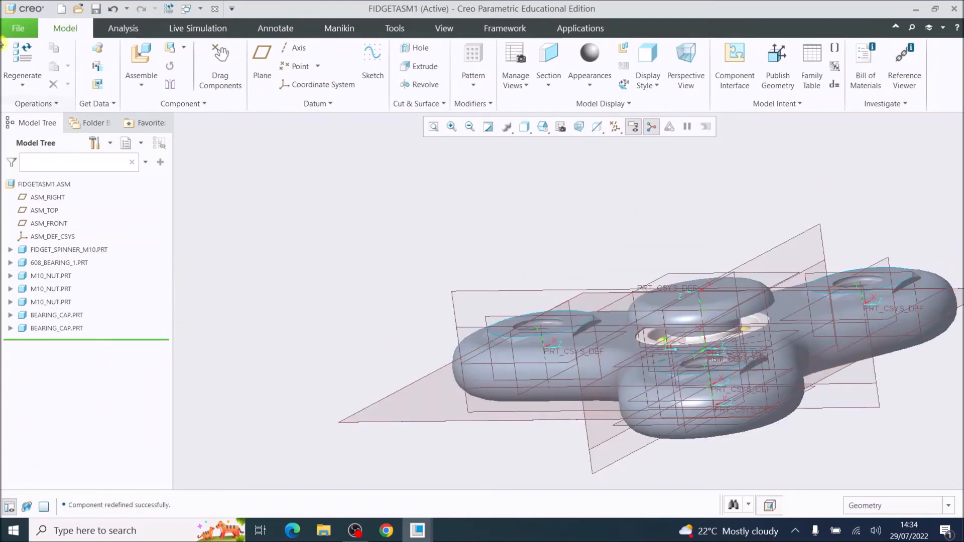
Step: Save the FIDGETASM1 assembly in the Fidget Spinner folder
click(19, 28)
click(44, 112)
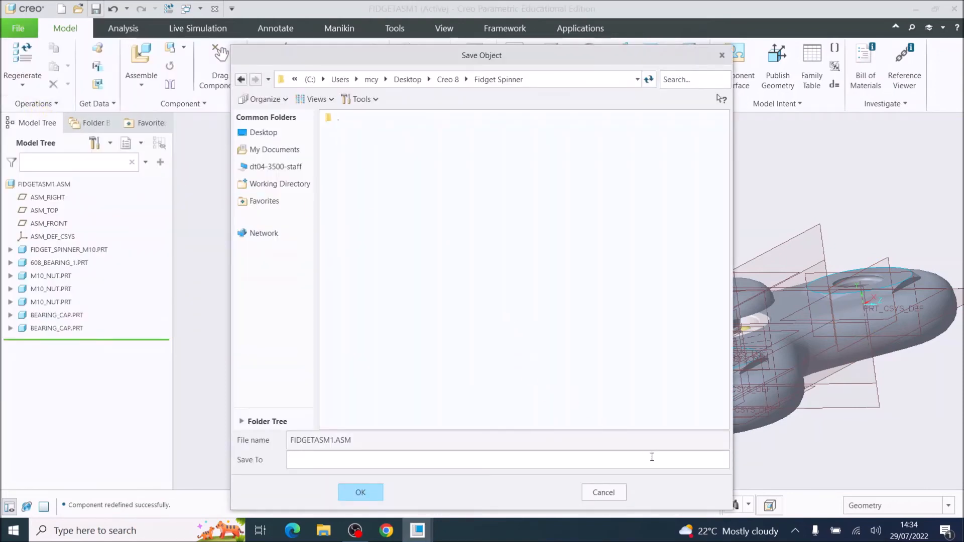
click(366, 490)
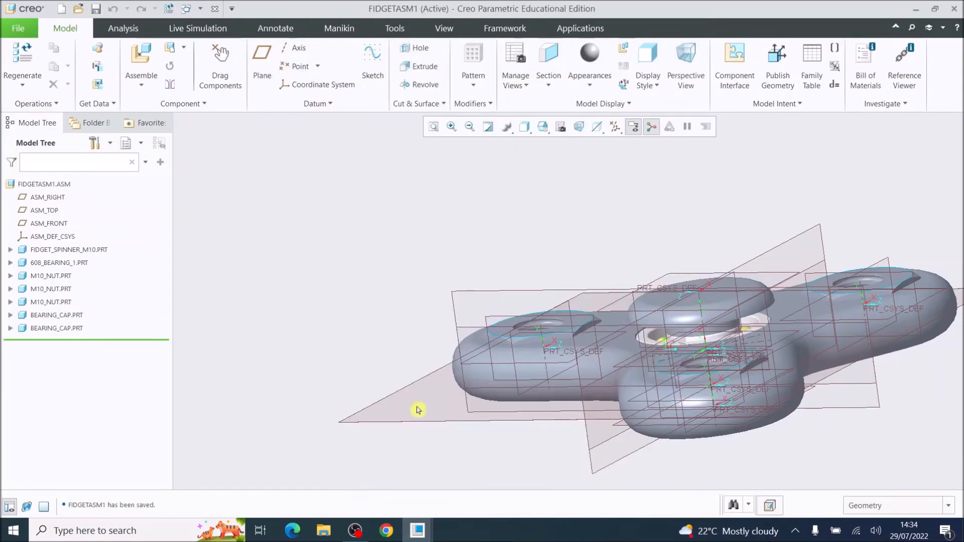
Step: Refit the whole assembly in view, open it in Render Studio and turn off real-time rendering
scroll(781, 342, down, 3)
middle_drag(781, 342, 820, 345)
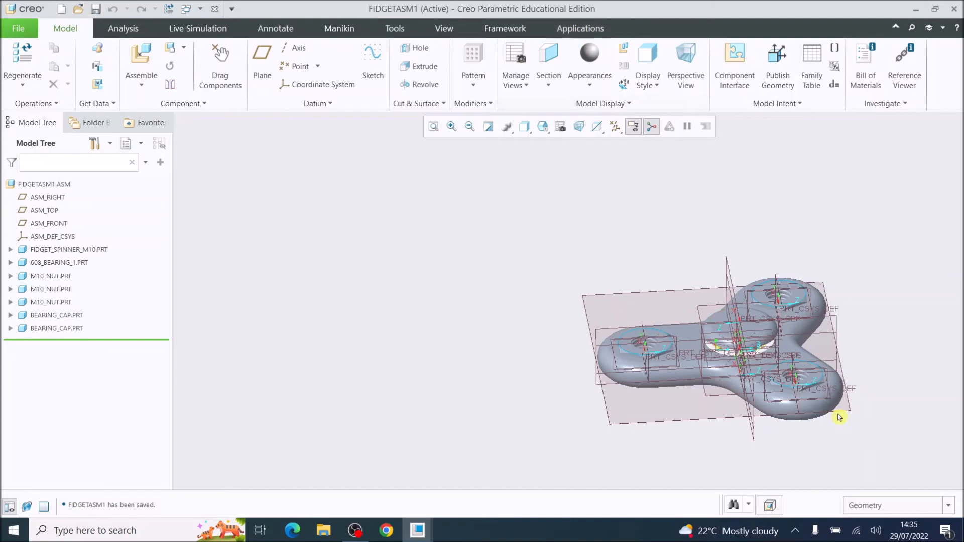
scroll(878, 363, up, 2)
scroll(878, 364, up, 2)
scroll(841, 362, down, 3)
mouse_move(778, 422)
middle_down()
mouse_move(814, 405)
mouse_move(813, 448)
mouse_move(748, 407)
mouse_move(689, 392)
mouse_move(465, 421)
mouse_move(448, 443)
middle_up()
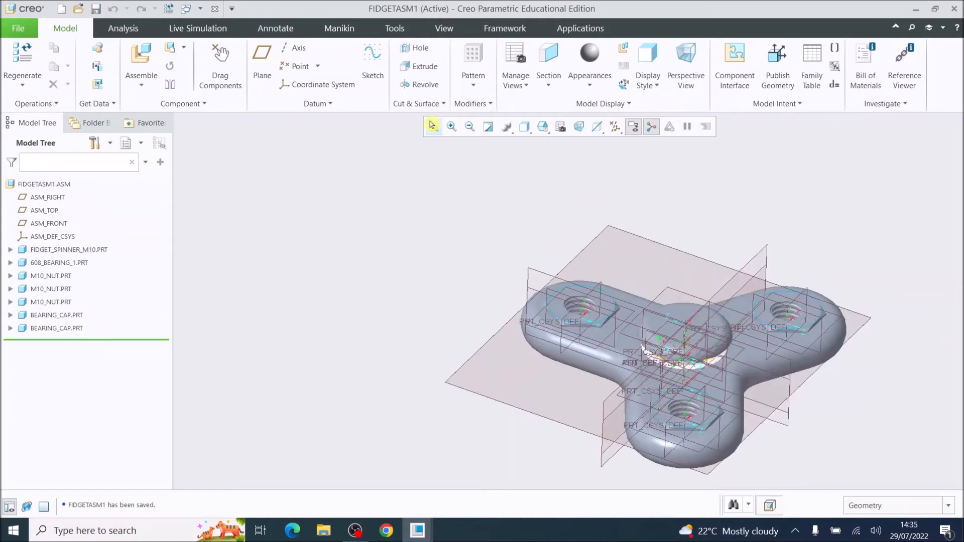
click(432, 125)
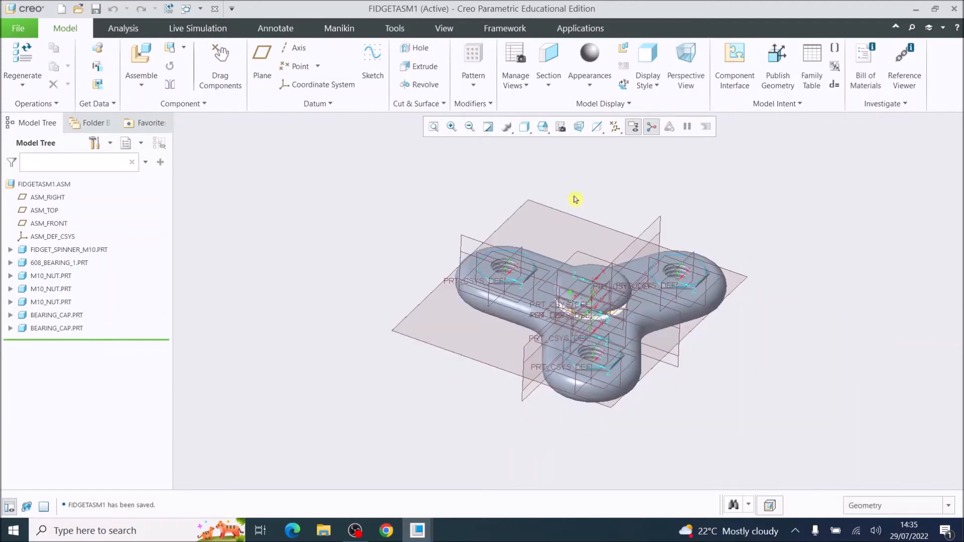
click(580, 28)
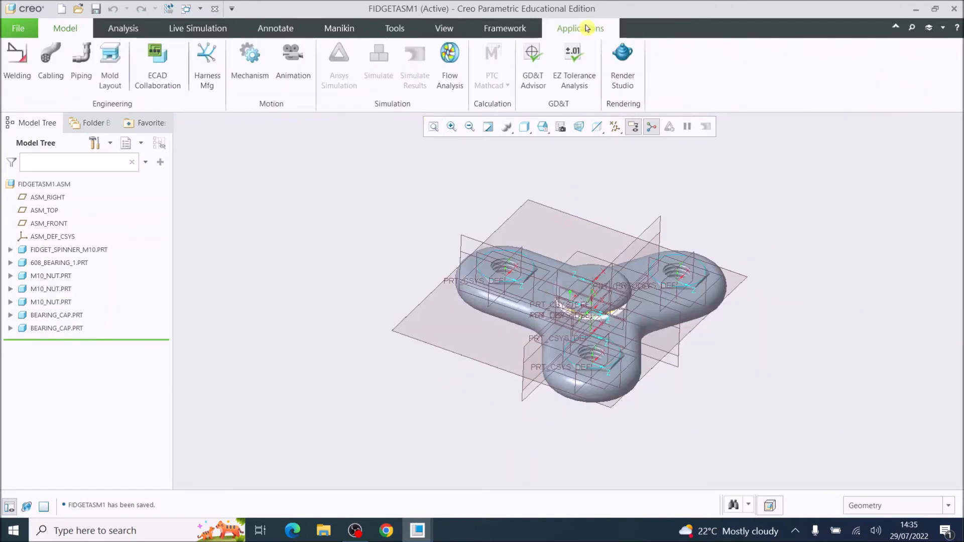
click(628, 63)
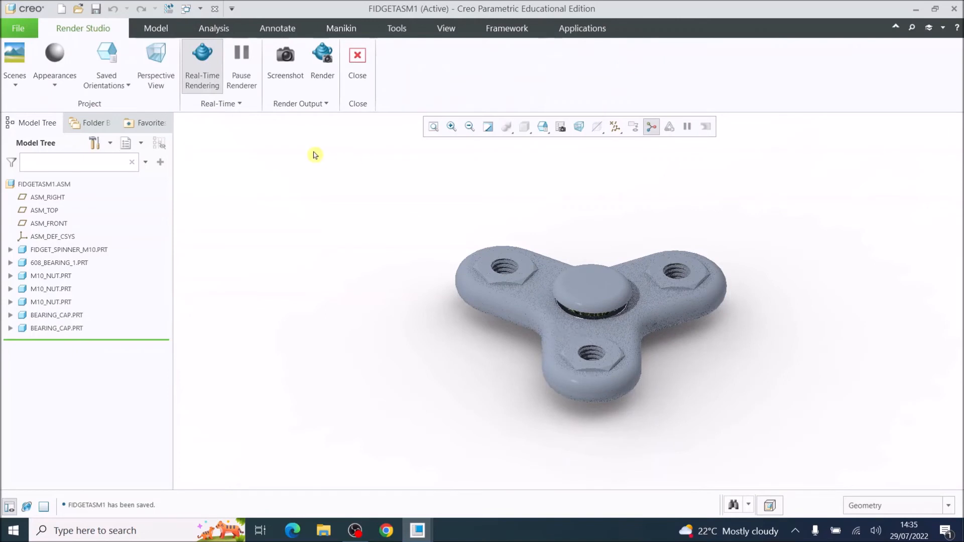
click(203, 78)
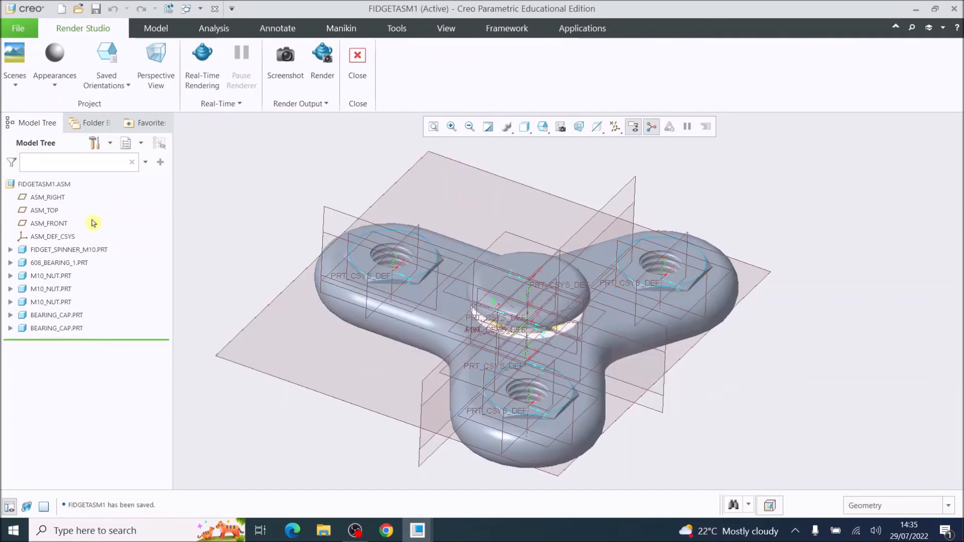
Step: Apply the ptc-metallic-aluminium appearance to all three M10 nuts
click(56, 81)
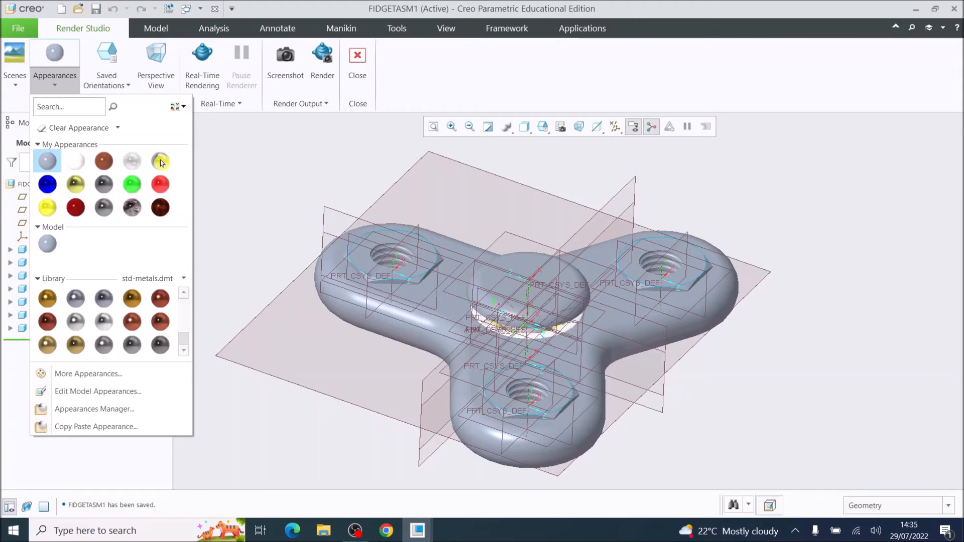
mouse_move(160, 163)
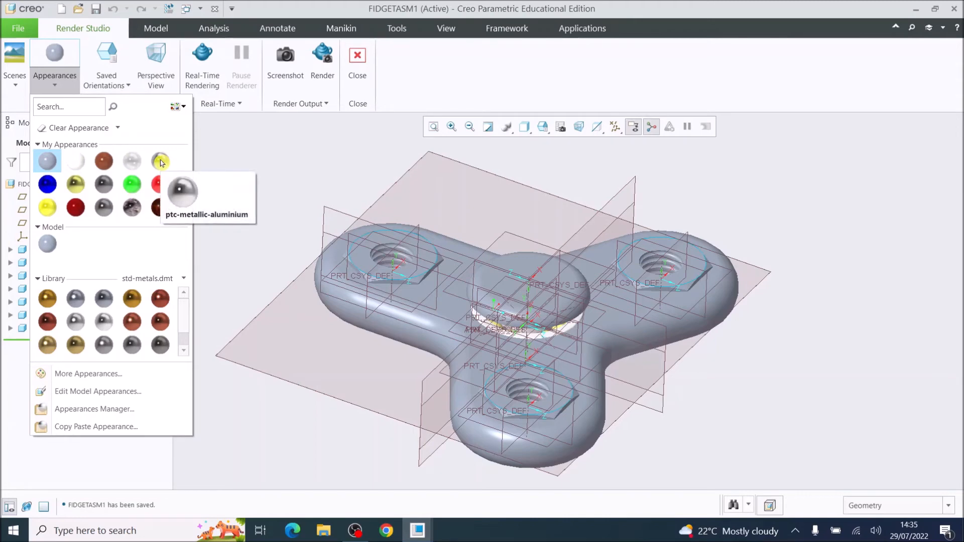
click(161, 163)
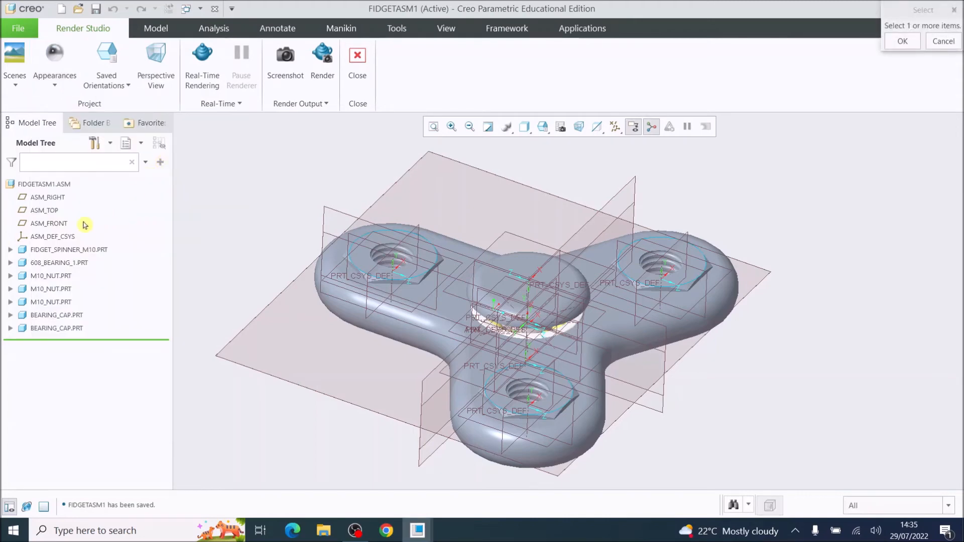
click(45, 276)
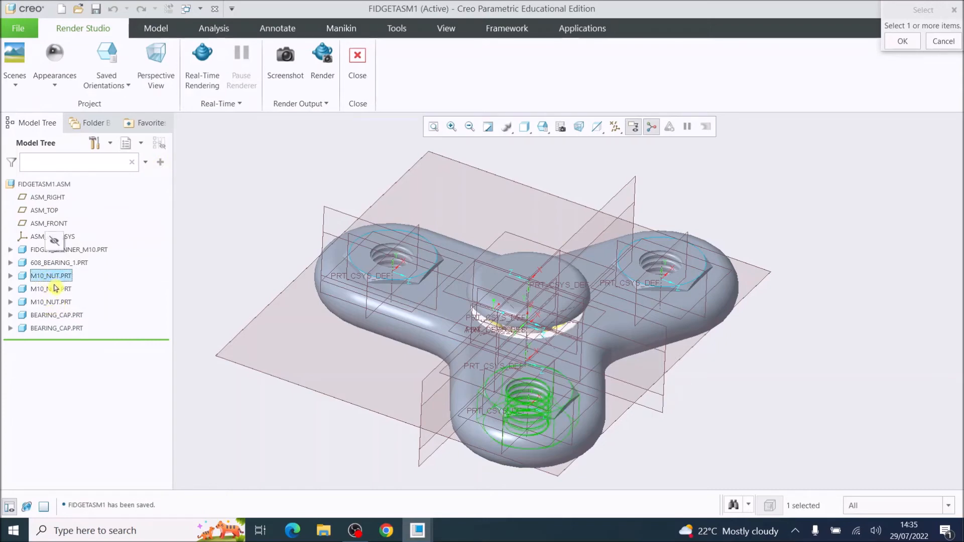
ctrl+click(53, 290)
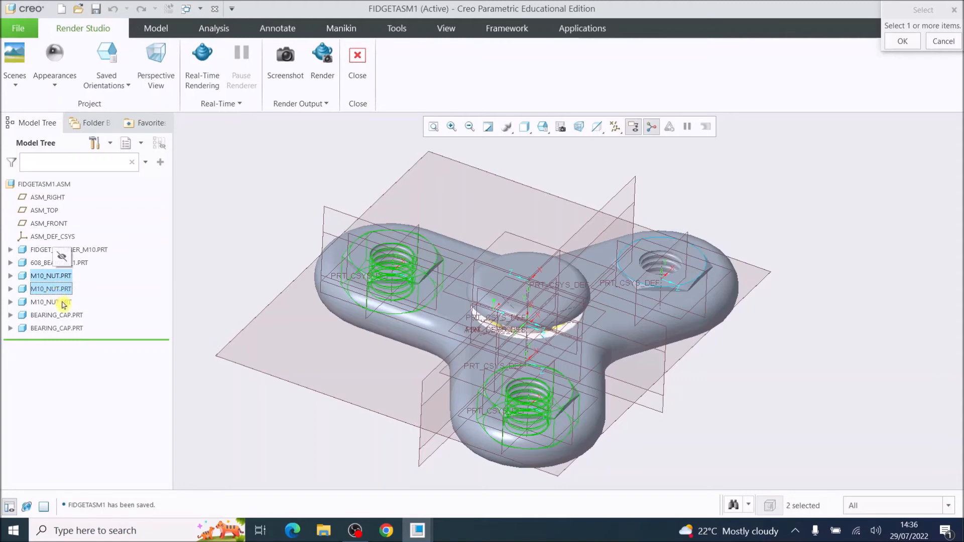
ctrl+click(63, 302)
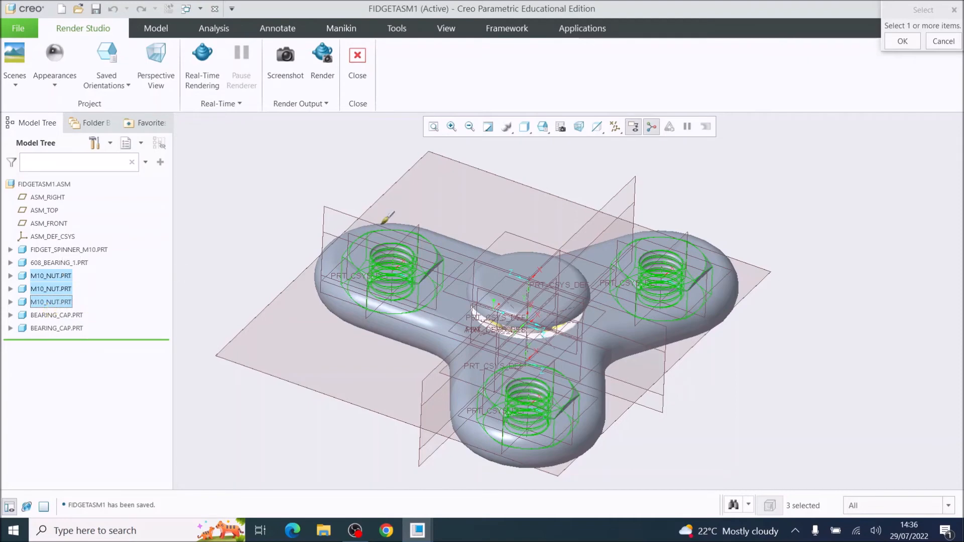
click(907, 46)
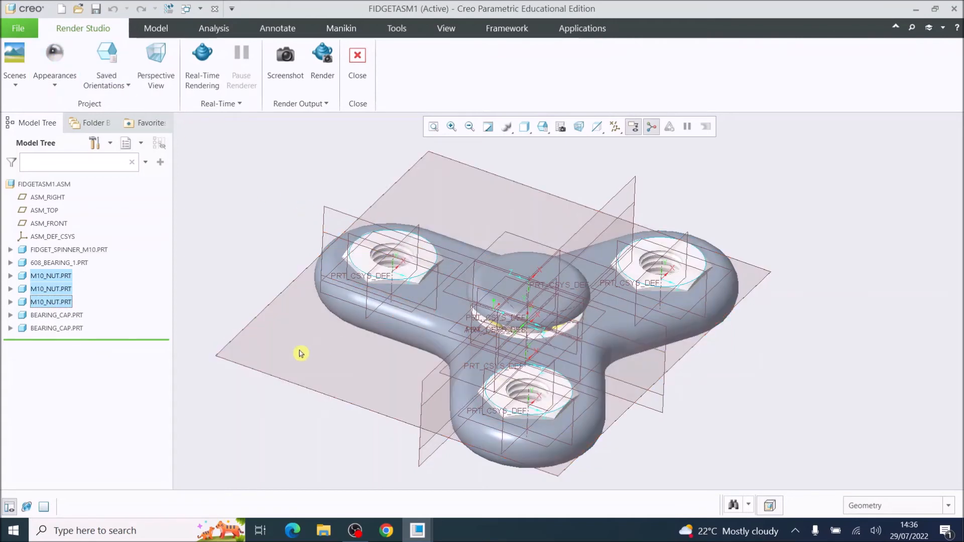
Step: Apply the ptc-plastic-red appearance to the spinner body and both bearing caps
click(55, 85)
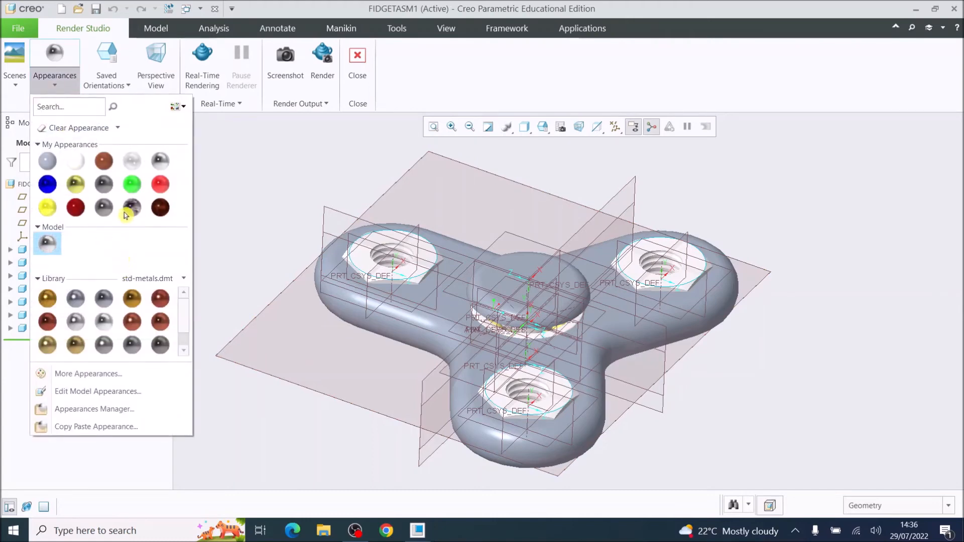
click(75, 208)
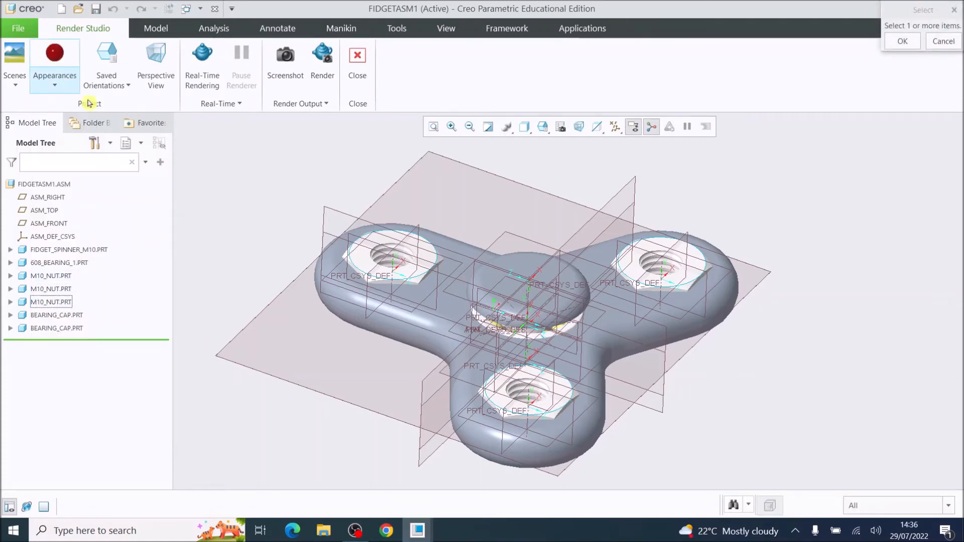
click(58, 250)
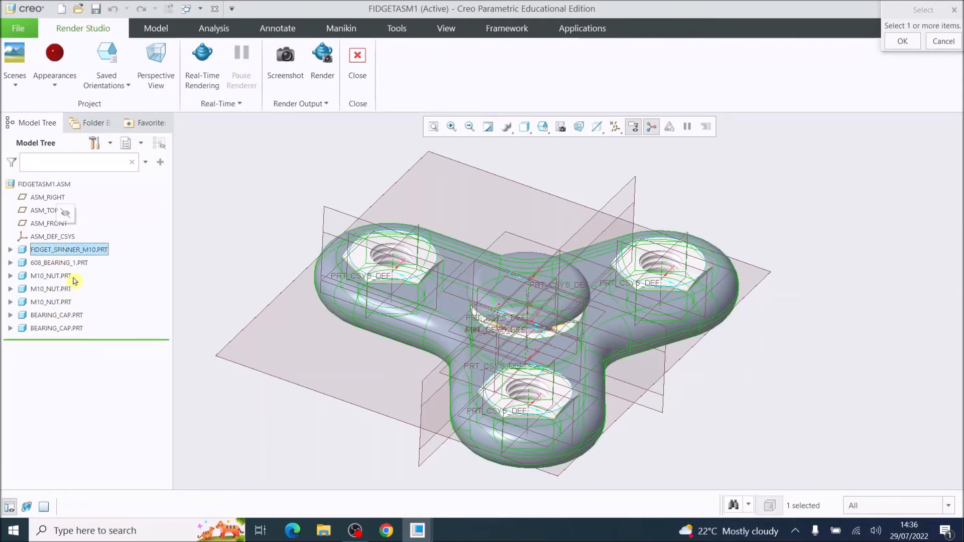
ctrl+click(56, 317)
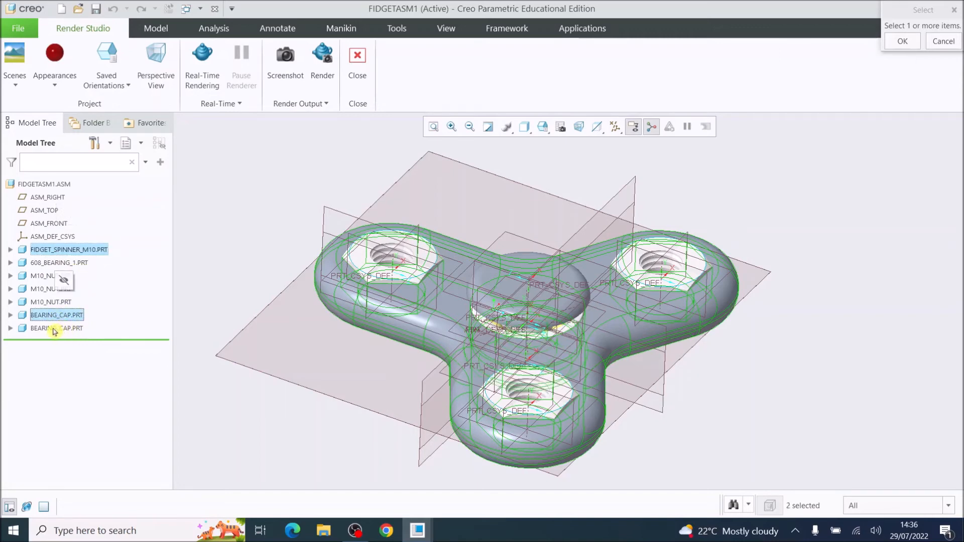
ctrl+click(54, 329)
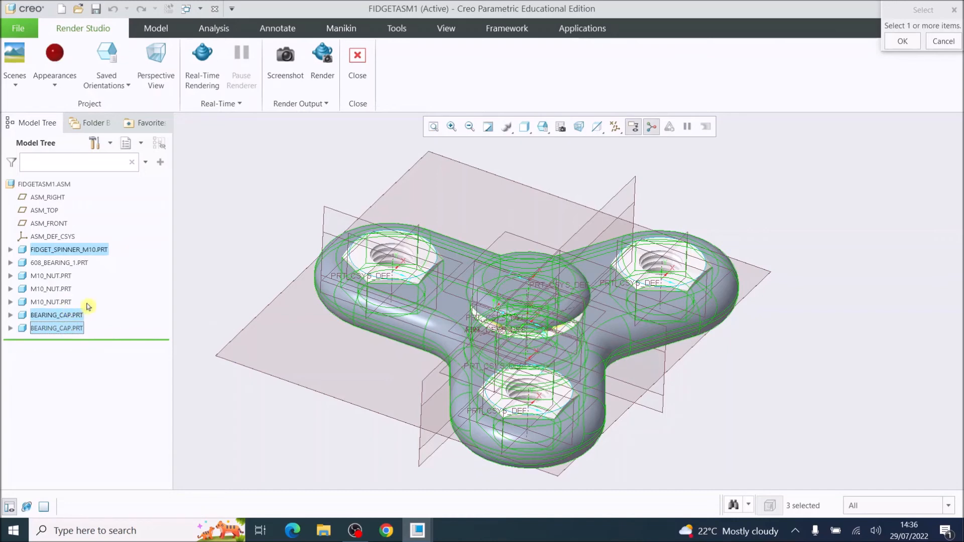
click(900, 43)
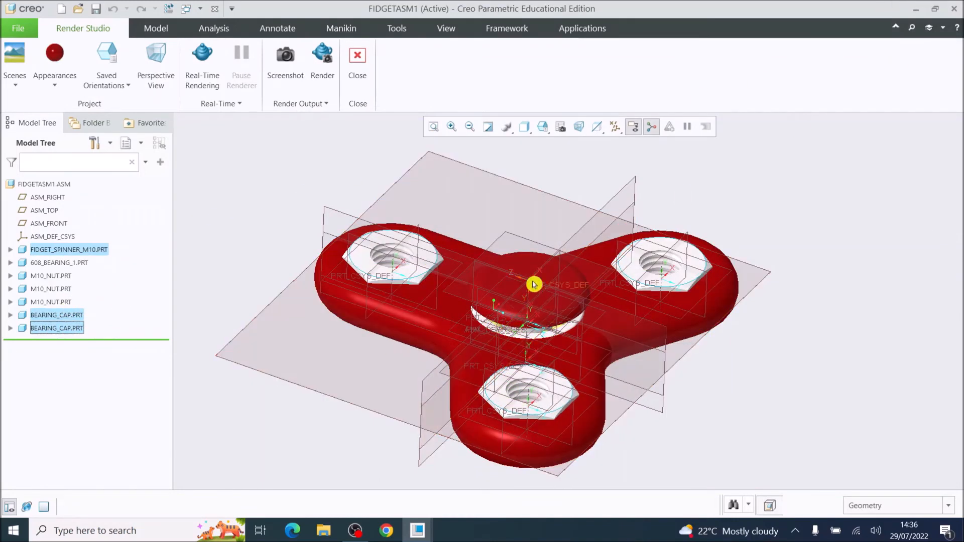
Step: Edit the model's ptc-plastic-red appearance and raise the red component of its color to 255
mouse_move(603, 327)
middle_down()
mouse_move(596, 278)
mouse_move(525, 315)
middle_up()
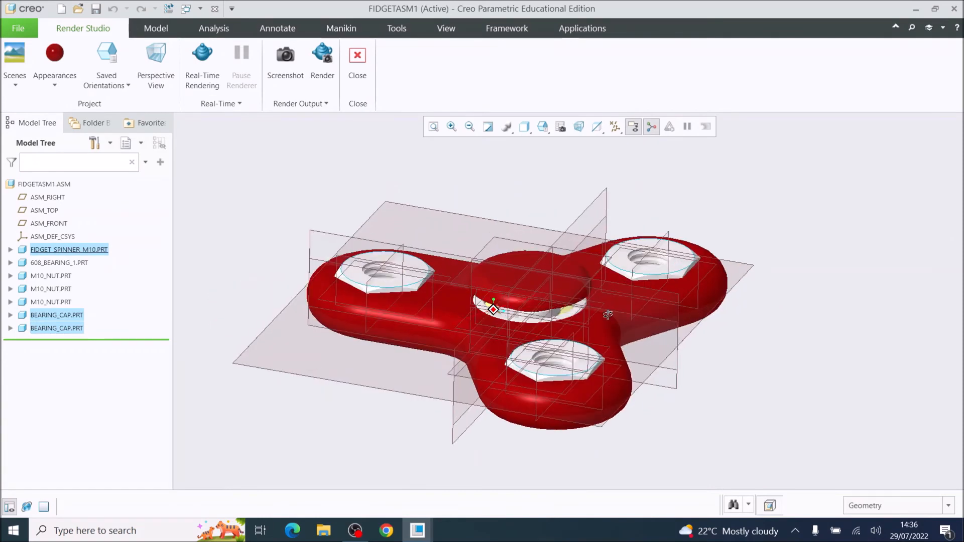
click(56, 89)
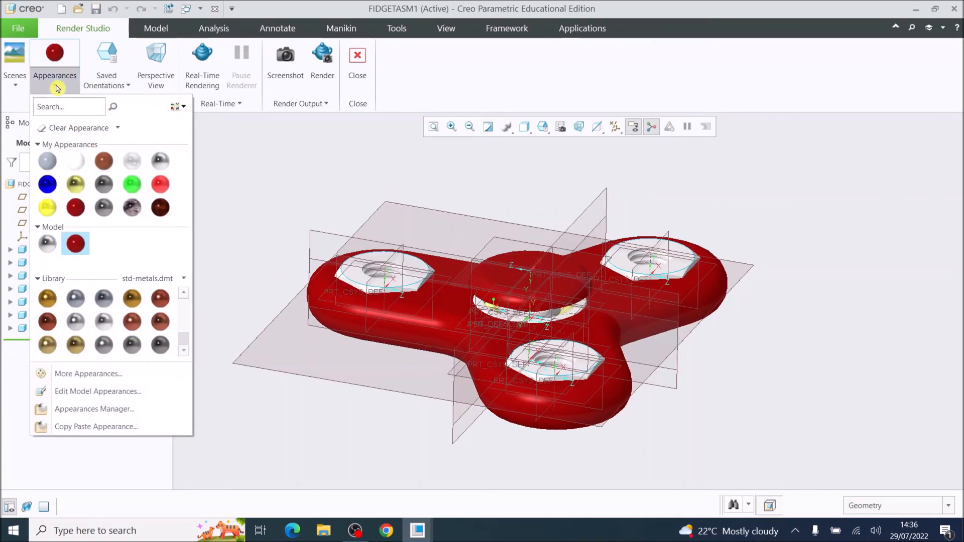
right_click(77, 249)
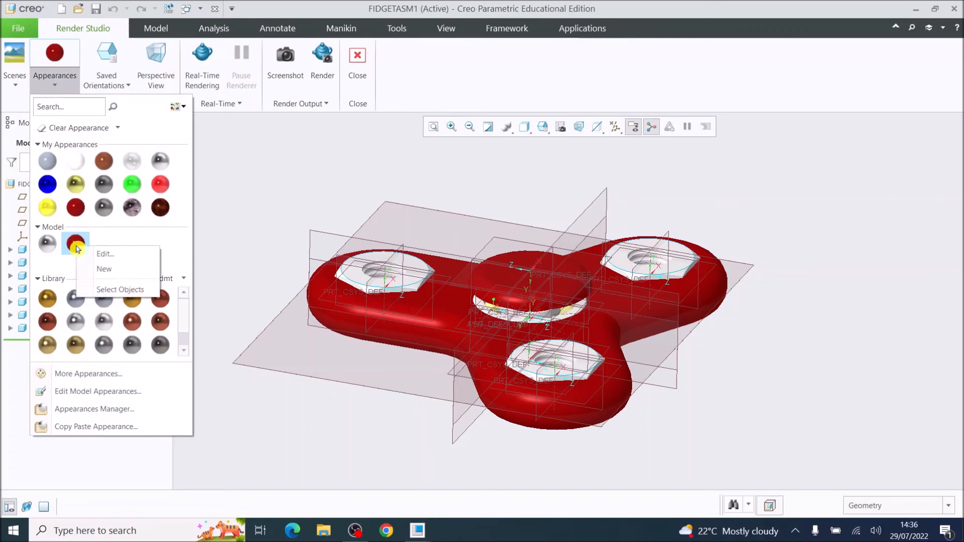
click(102, 257)
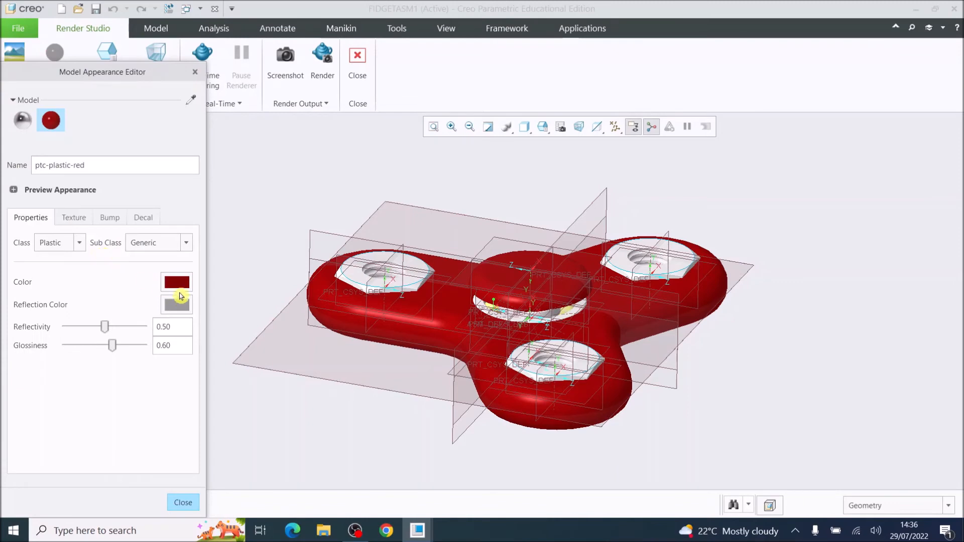
click(177, 283)
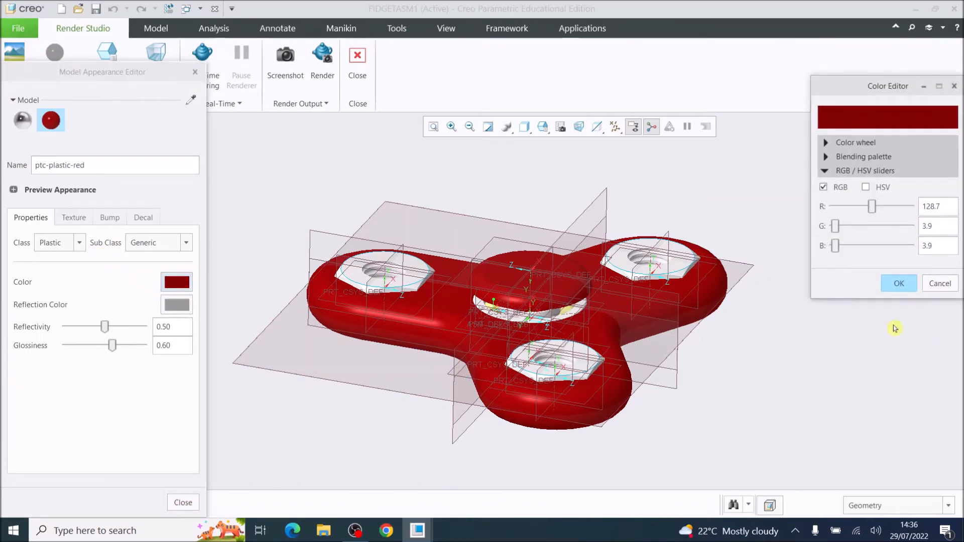
drag(874, 211, 919, 211)
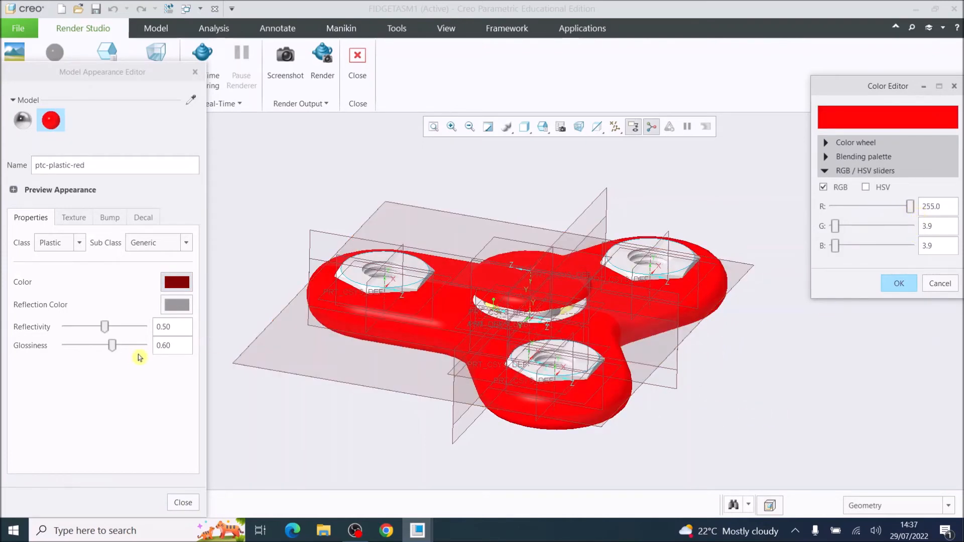
Step: Set the ptc-plastic-red appearance's reflectivity to 0.95, glossiness to 0.38 and reflection color to white with RGB 255, 255, 255
drag(108, 330, 95, 347)
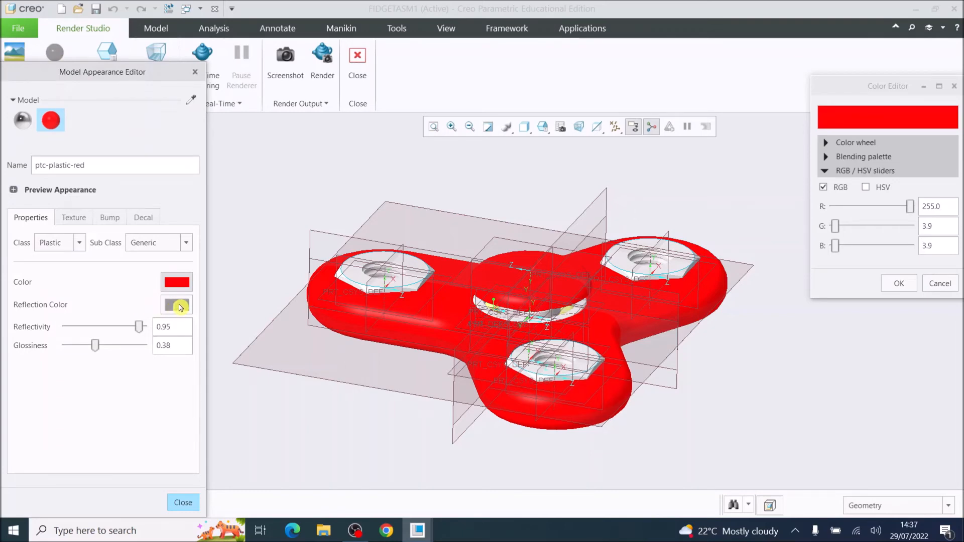
click(180, 308)
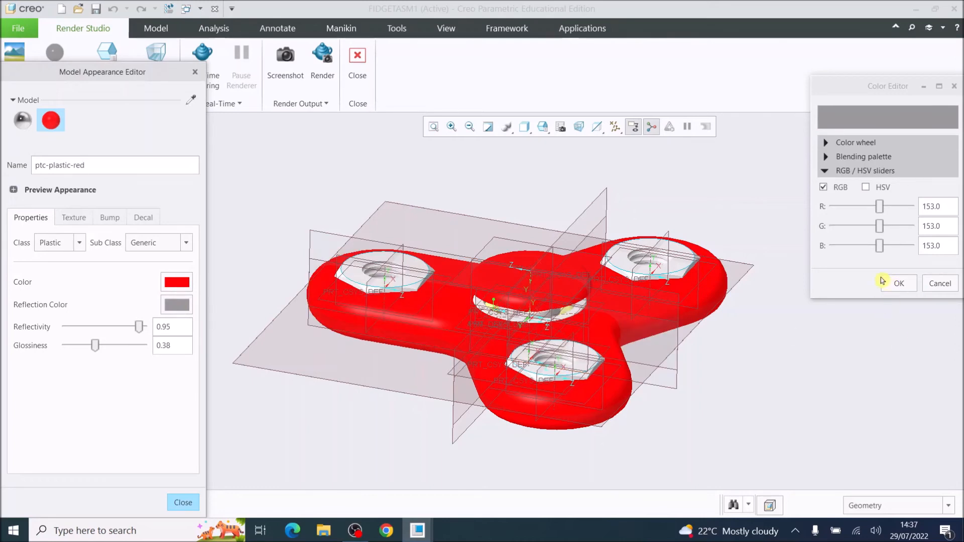
drag(883, 246, 926, 209)
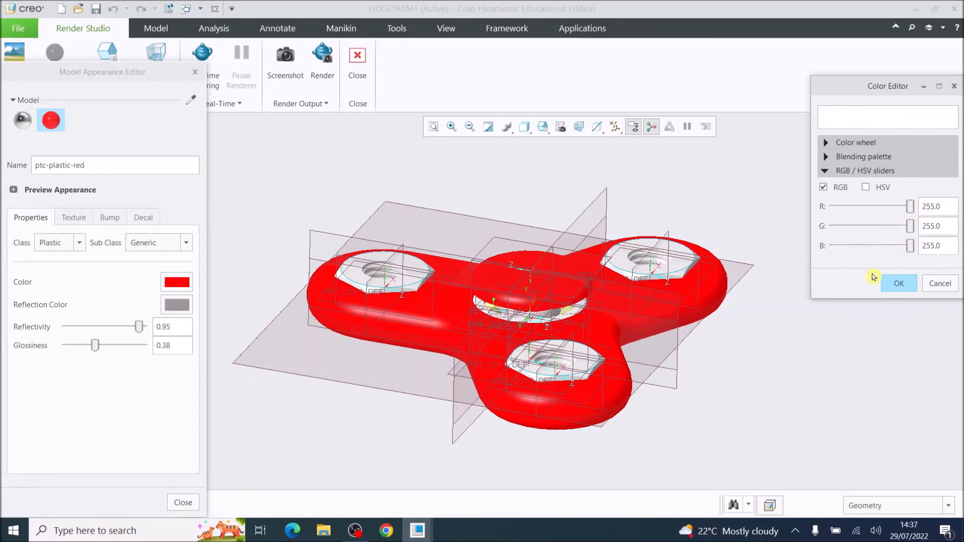
click(898, 284)
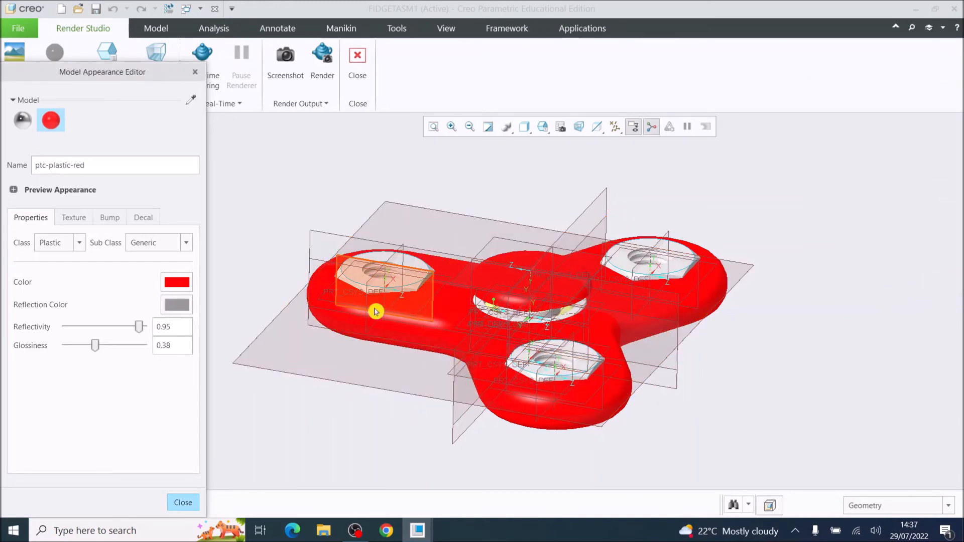
click(176, 311)
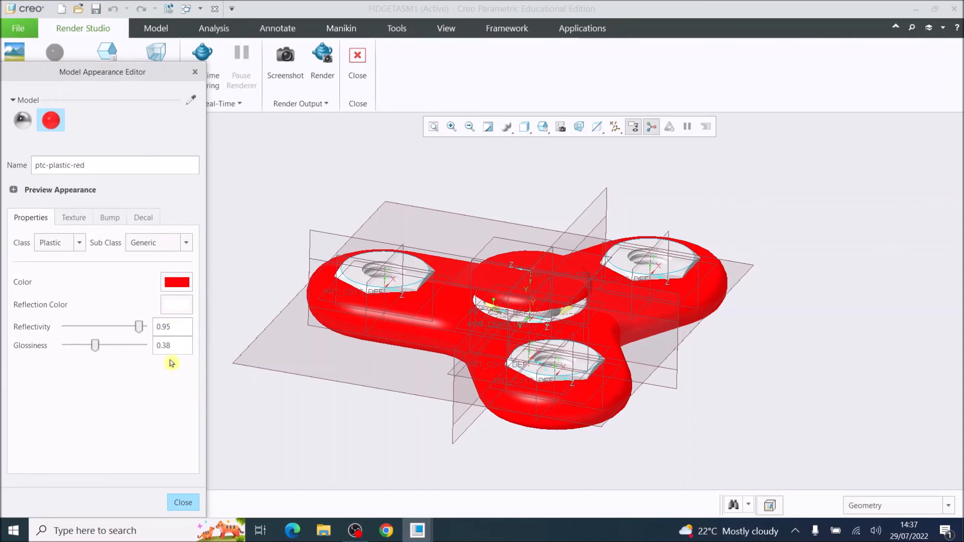
Step: Edit the active scene so that its background uses a plain color instead of the environment, and close the scene editor
drag(130, 85, 124, 157)
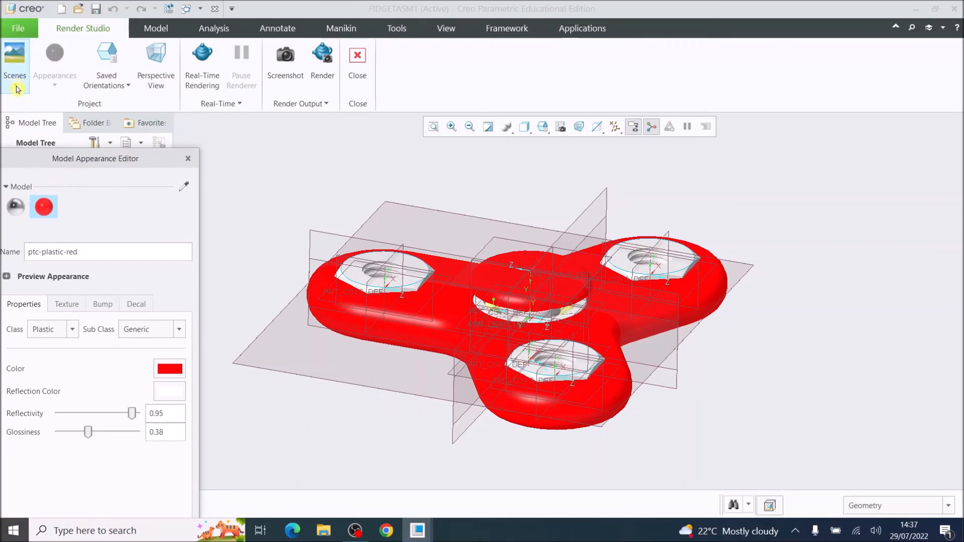
click(15, 70)
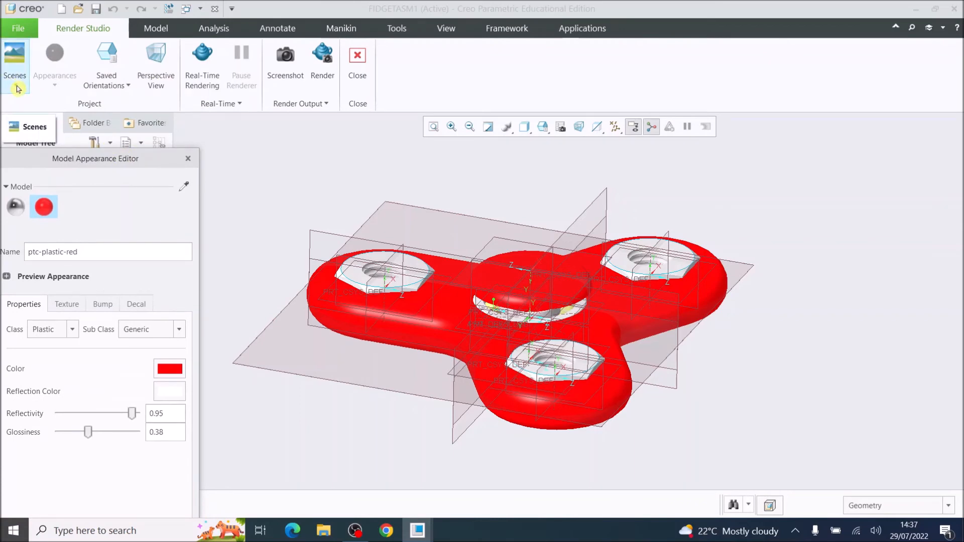
click(16, 89)
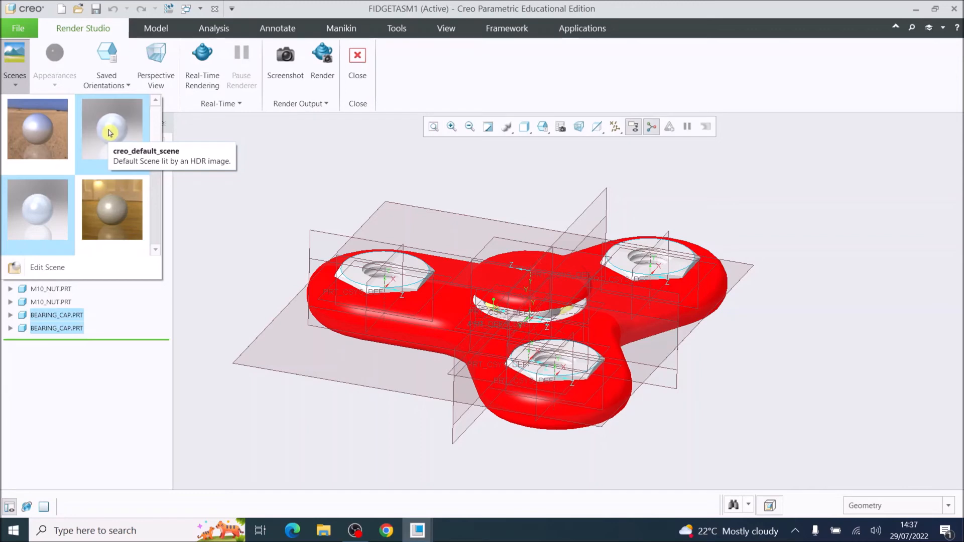
click(44, 268)
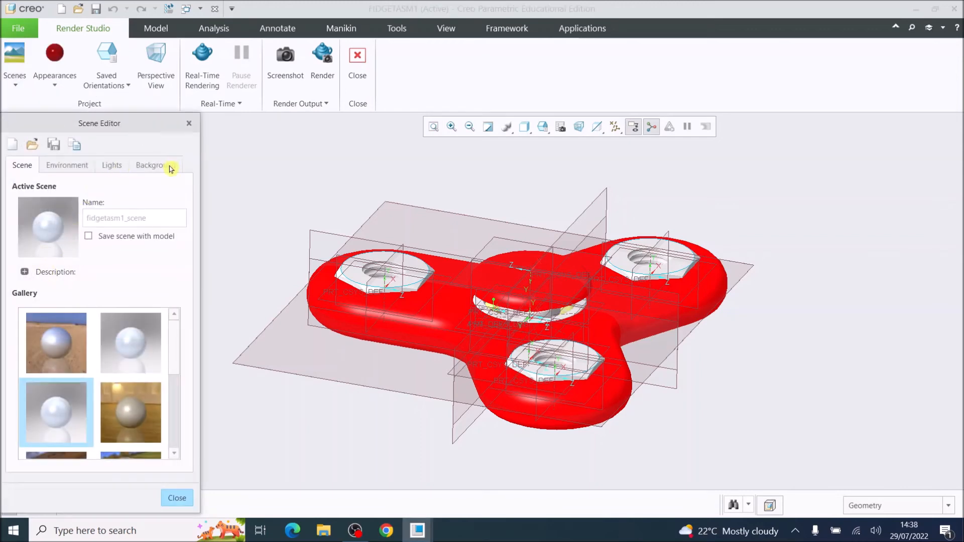
click(167, 169)
click(144, 211)
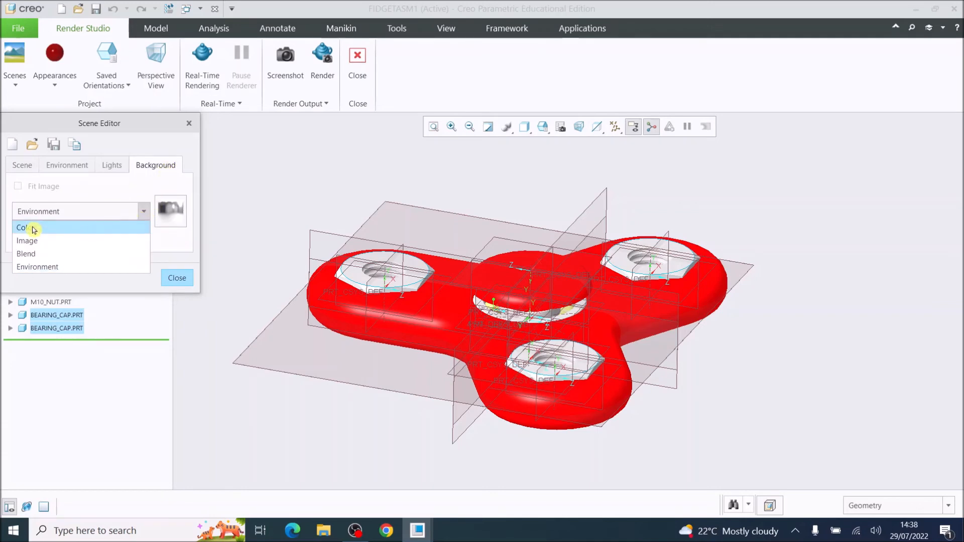
click(145, 212)
click(144, 212)
click(56, 230)
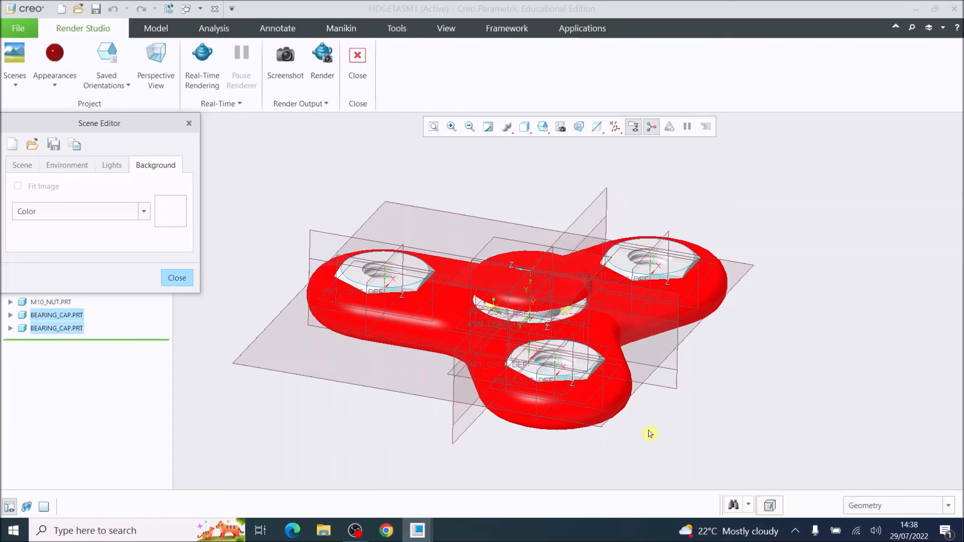
click(178, 279)
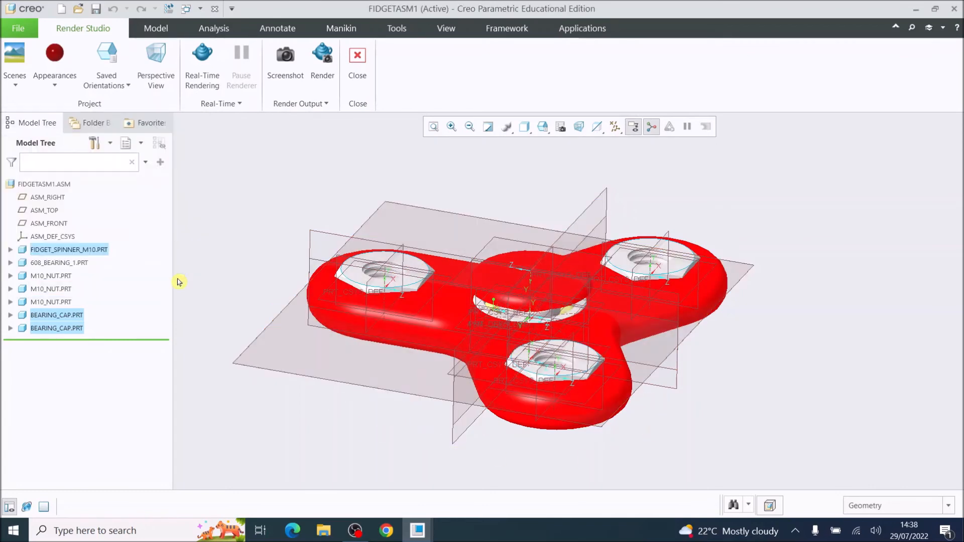
Step: Turn on perspective view, orbit the spinner to an angled view and enable real-time rendering with the model centered in view
click(159, 58)
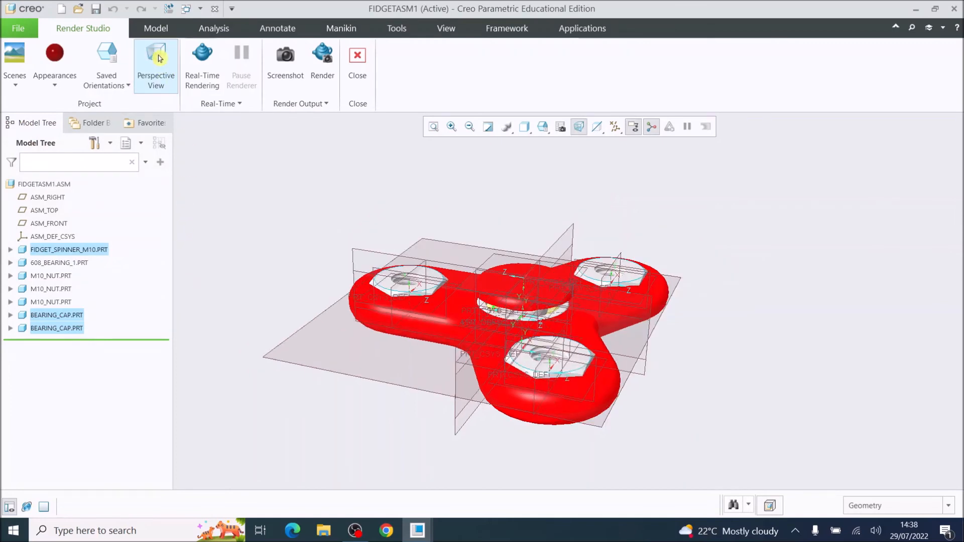
mouse_move(474, 314)
middle_down()
mouse_move(528, 332)
mouse_move(469, 329)
mouse_move(462, 345)
middle_up()
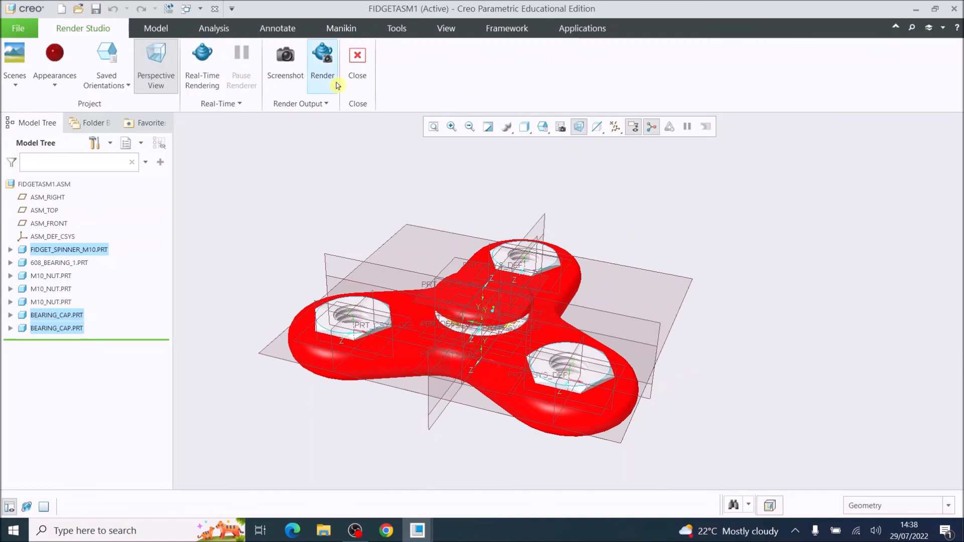
click(202, 63)
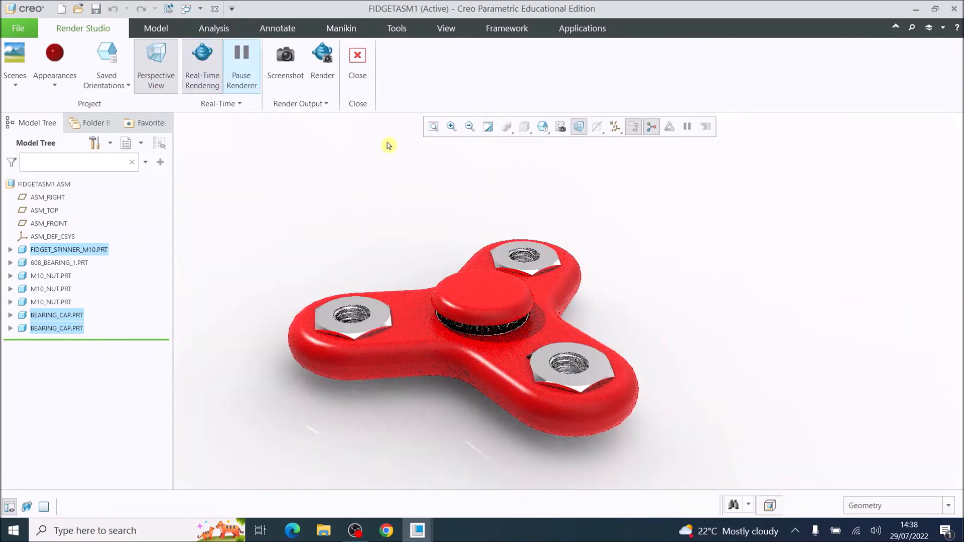
click(435, 127)
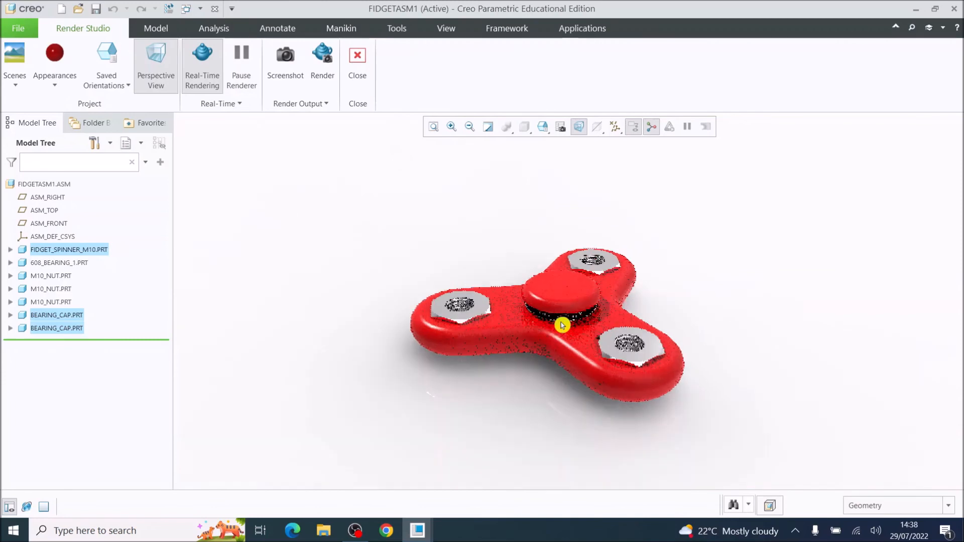
scroll(563, 326, up, 3)
scroll(563, 324, down, 3)
scroll(564, 325, up, 1)
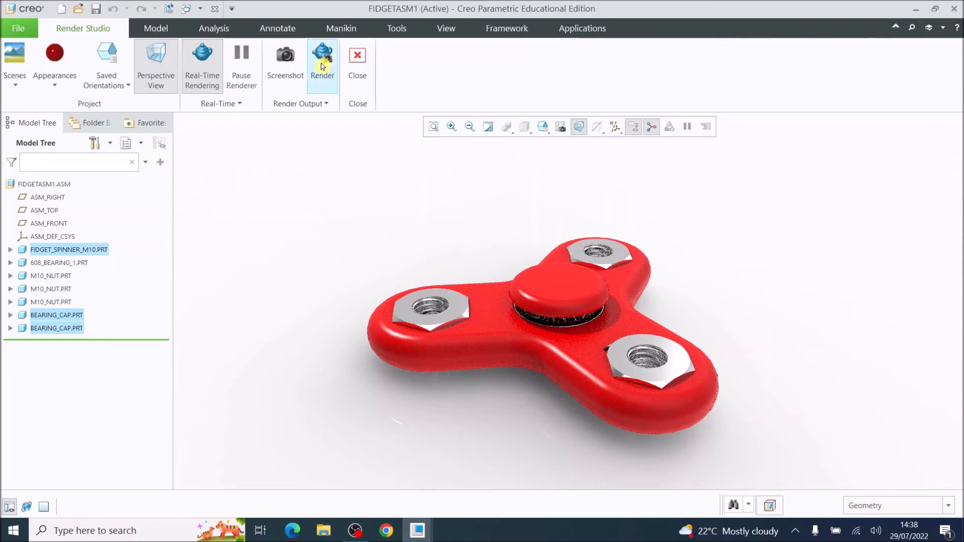
Step: Set up the render output with the Full Simulation lighting preset, after trying Product, and a resolution of 1024 x 487
click(322, 66)
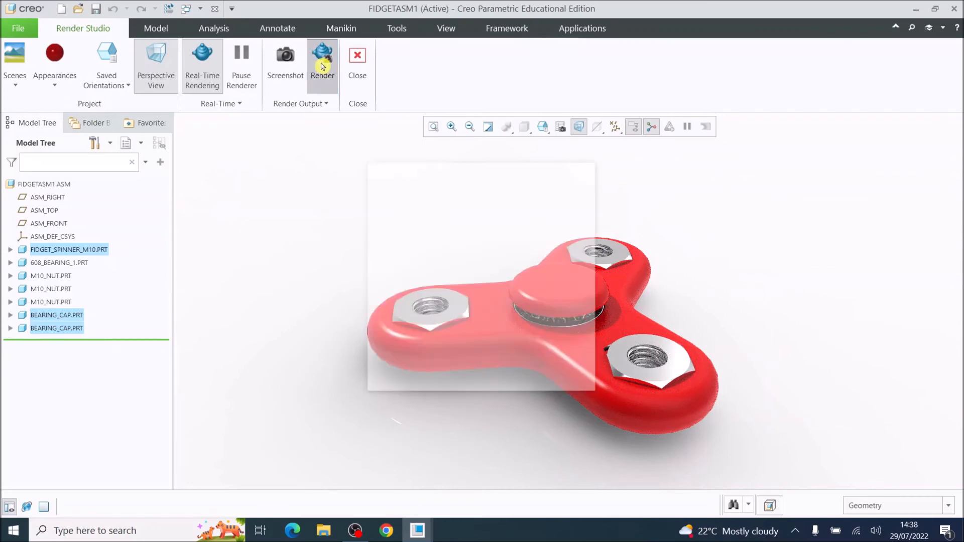
drag(445, 175, 139, 111)
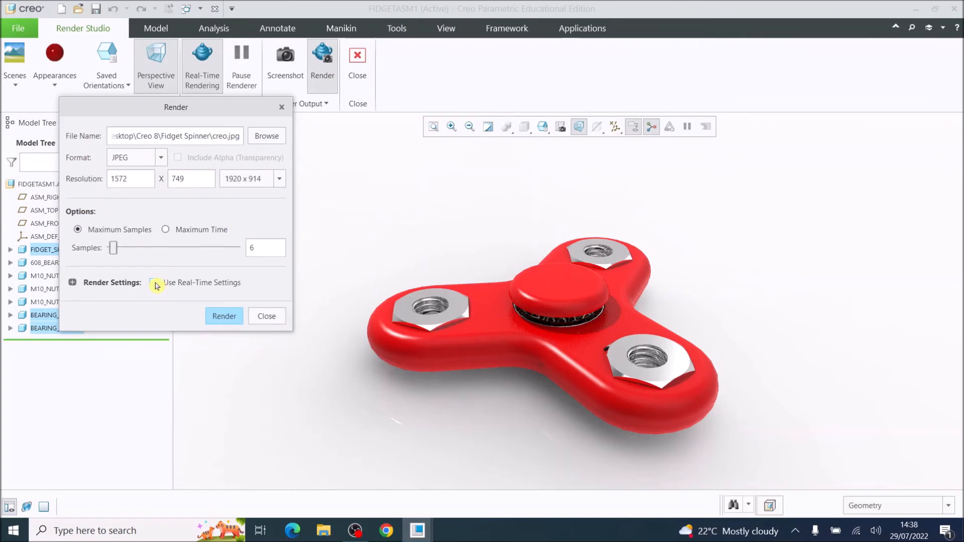
click(104, 284)
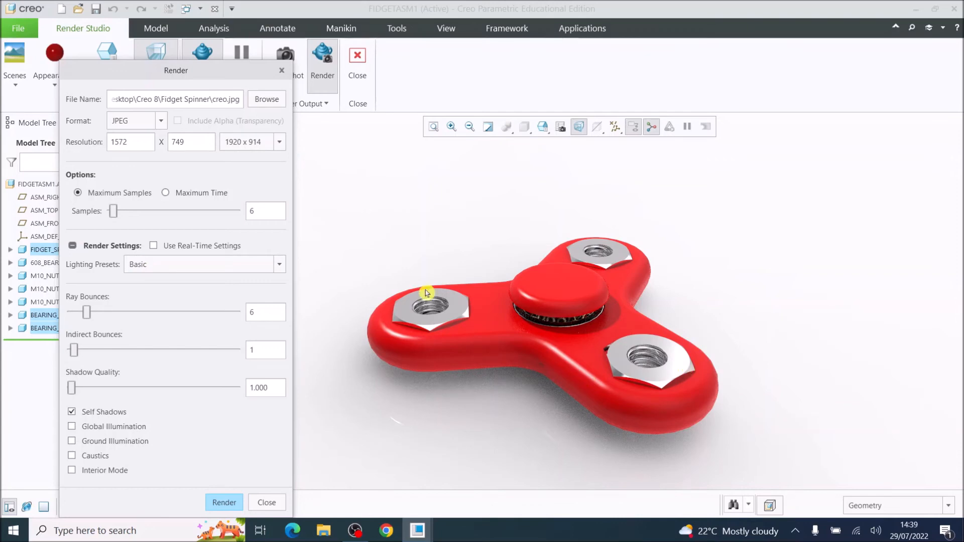
click(171, 265)
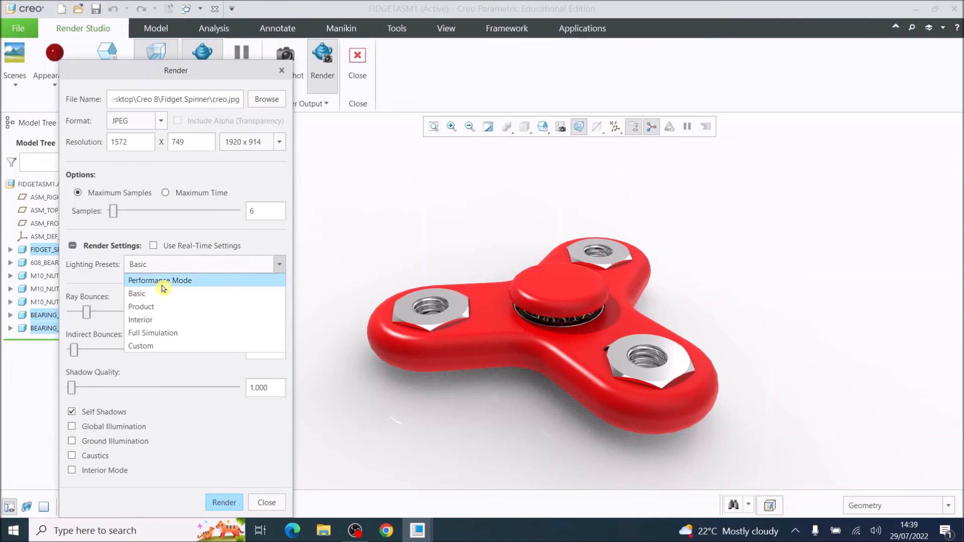
click(151, 306)
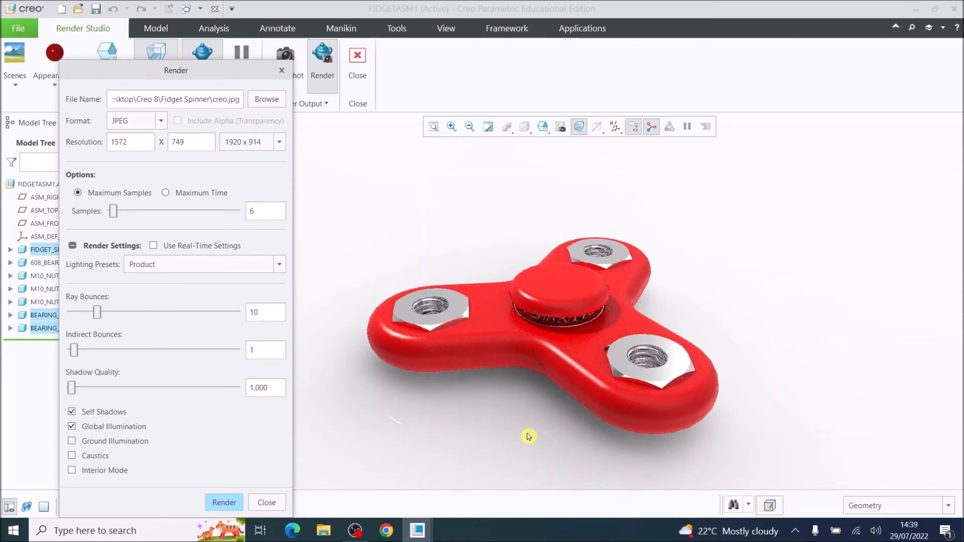
click(177, 266)
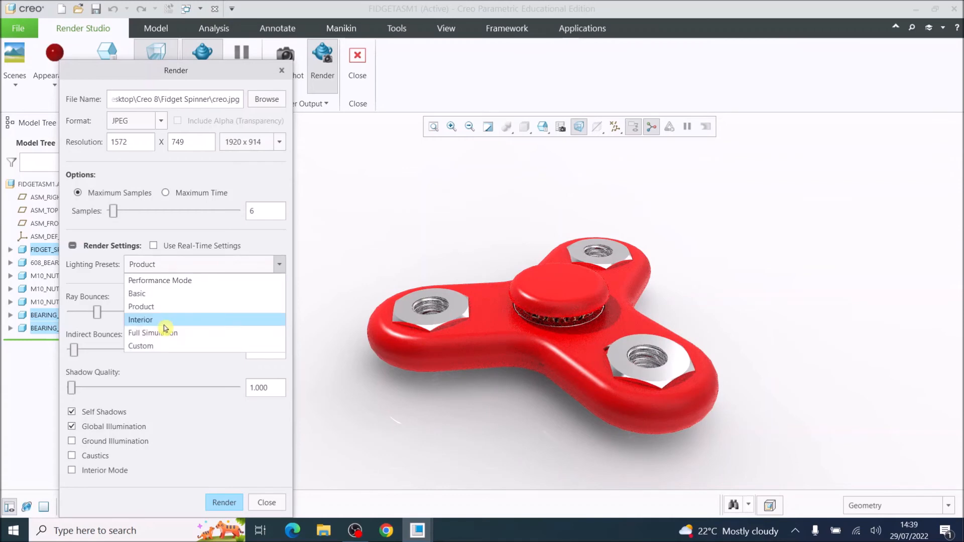
click(166, 333)
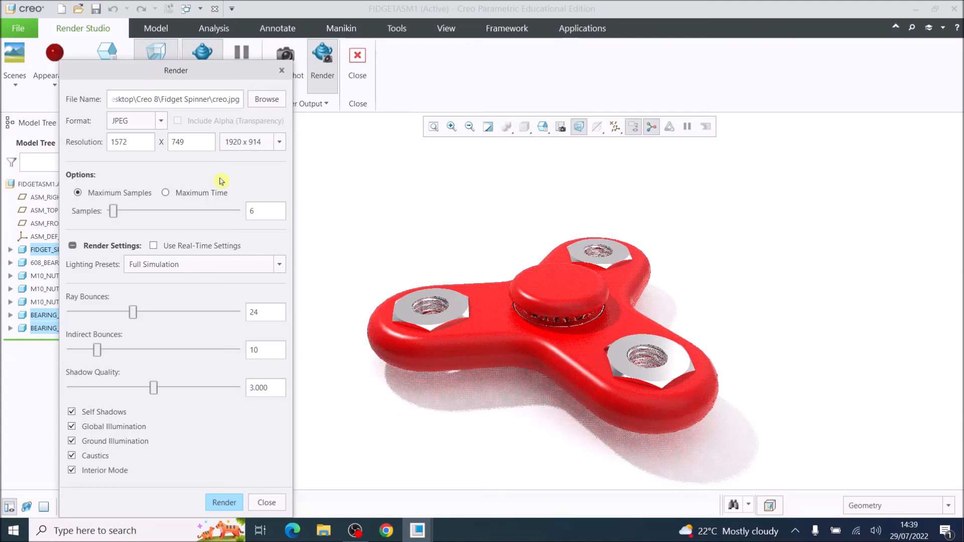
click(280, 143)
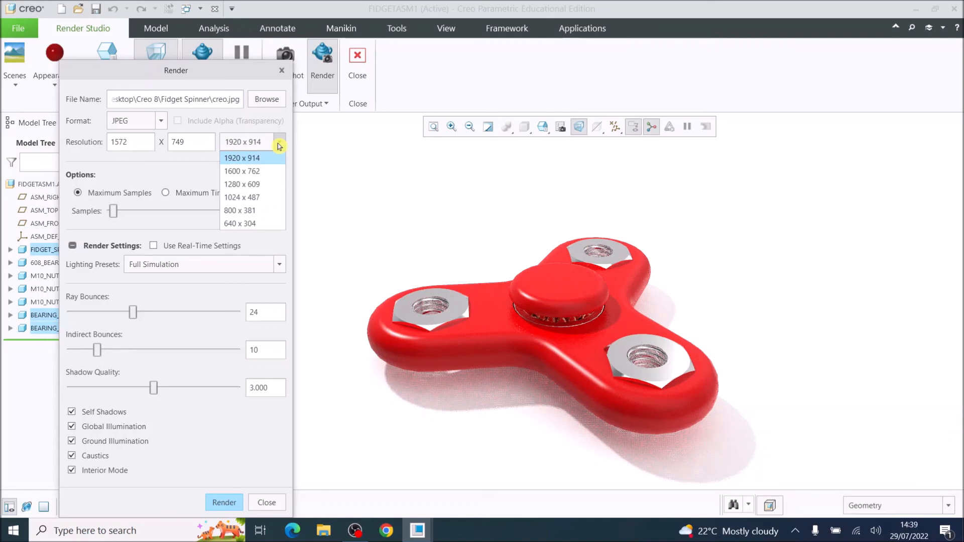
click(251, 198)
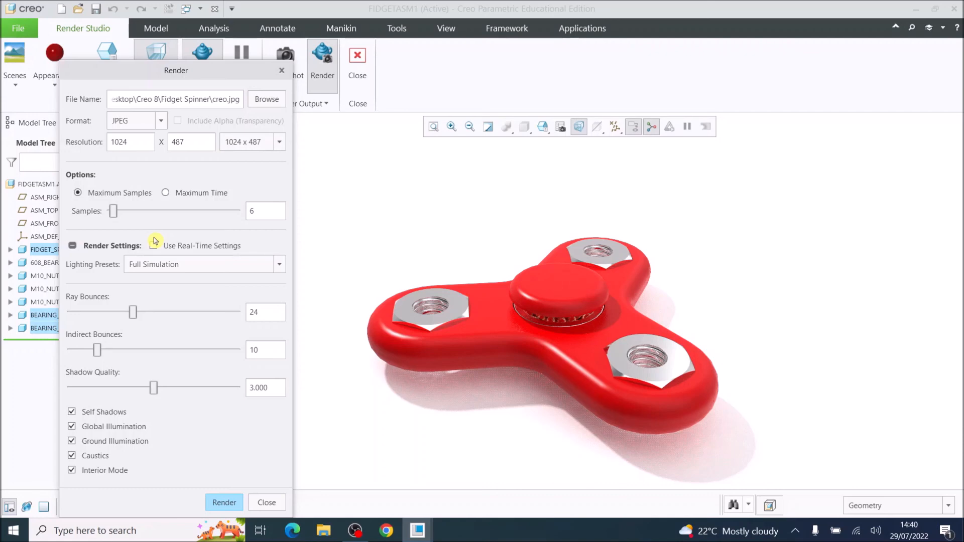
Step: Render the image as the JPEG file FIDGET Rendering in the Fidget Spinner folder and turn off real-time rendering
click(266, 100)
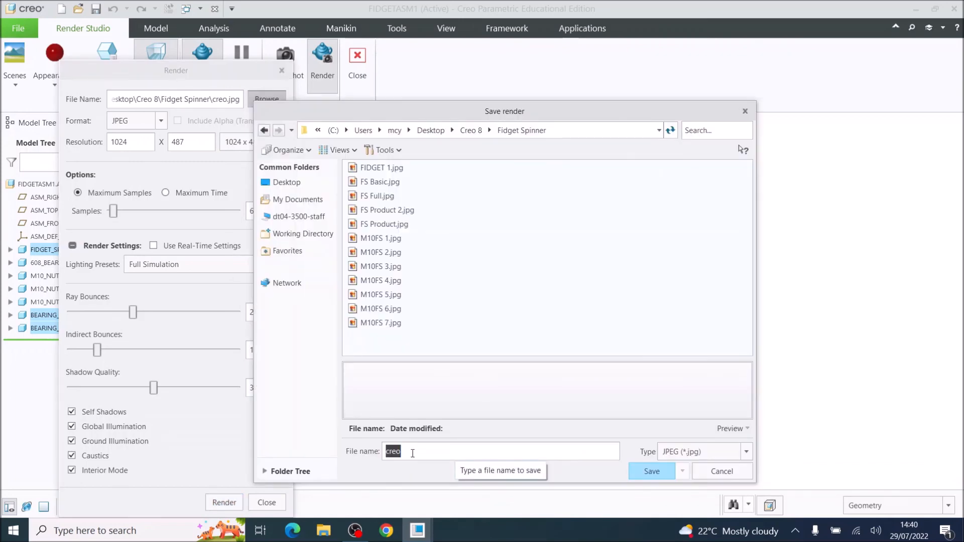
text(FIDGET)
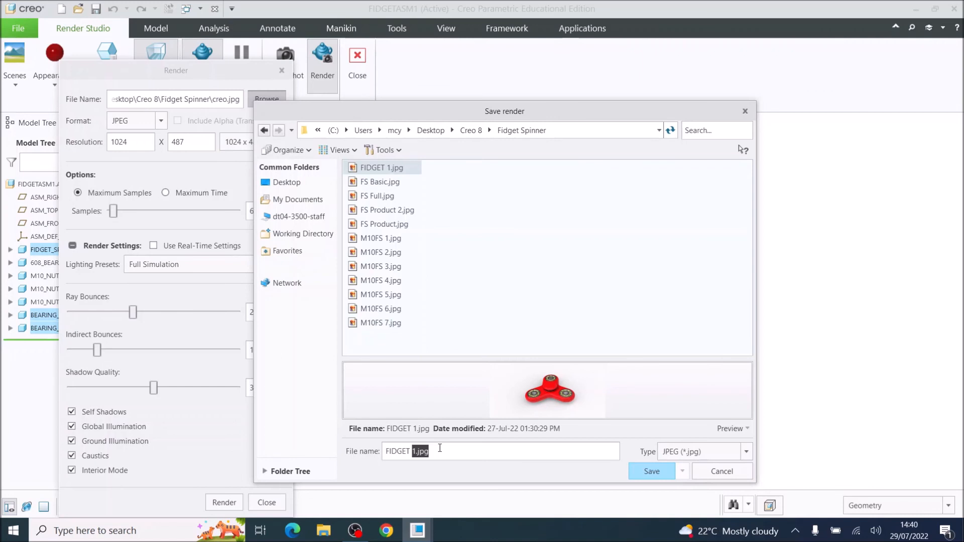
text(Rendering)
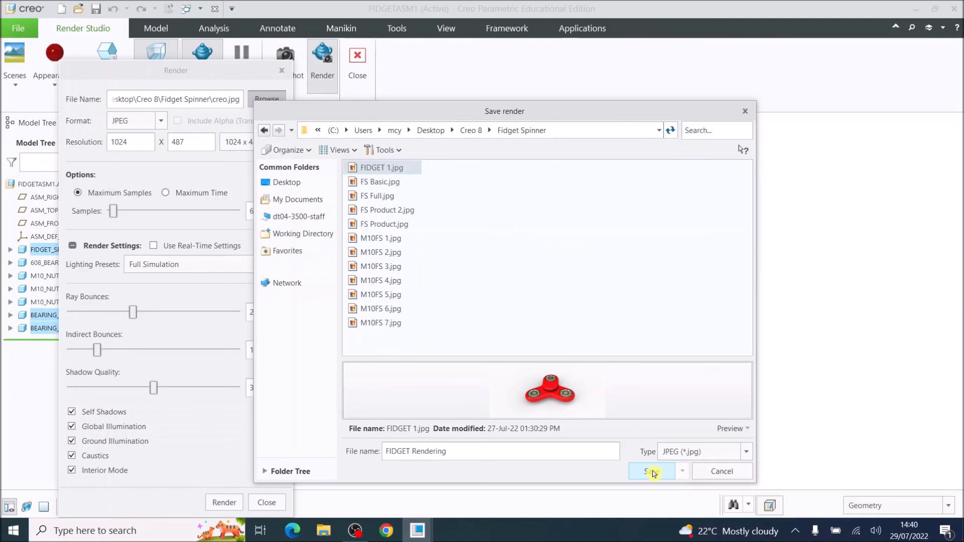
click(653, 472)
click(224, 505)
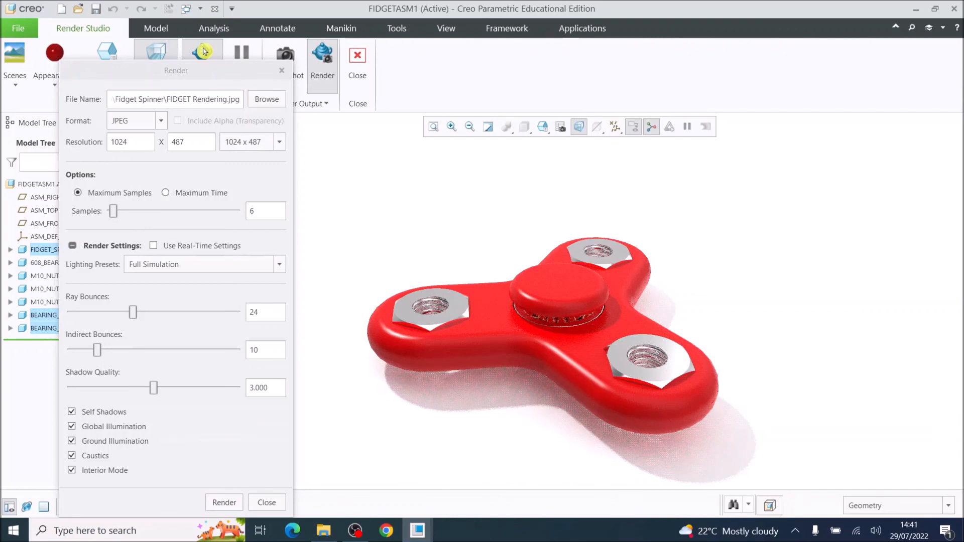
click(204, 51)
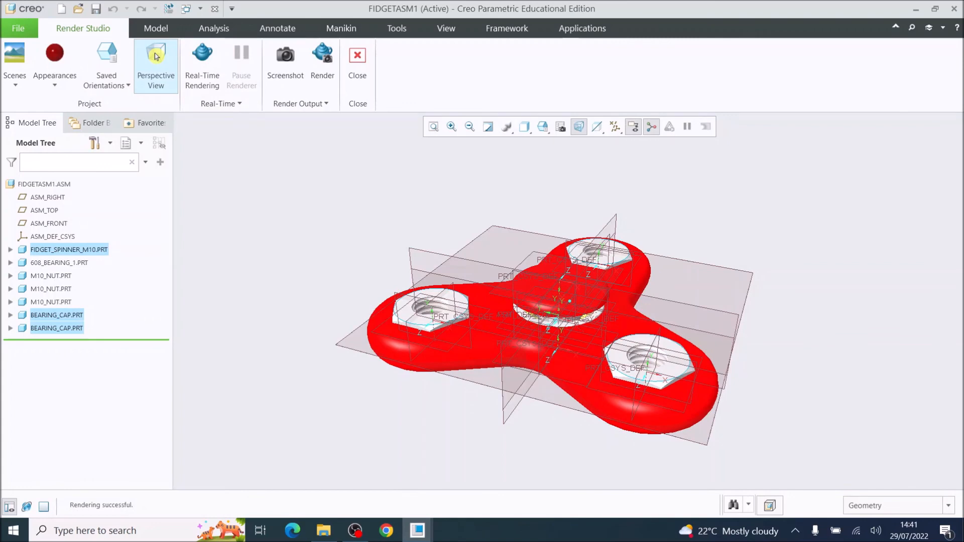
Step: Switch to File Explorer and open the FIDGET Rendering image from the Fidget Spinner folder
key(super+e)
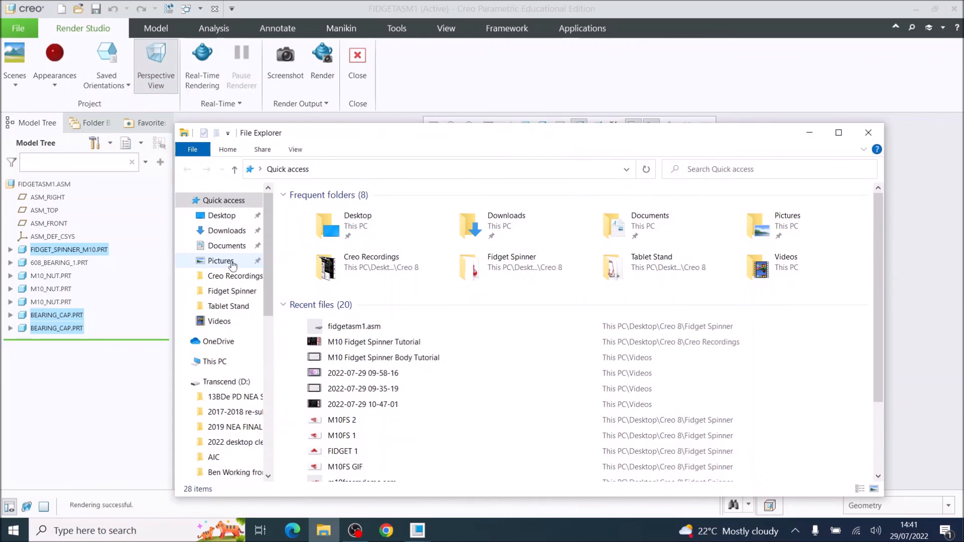
click(236, 276)
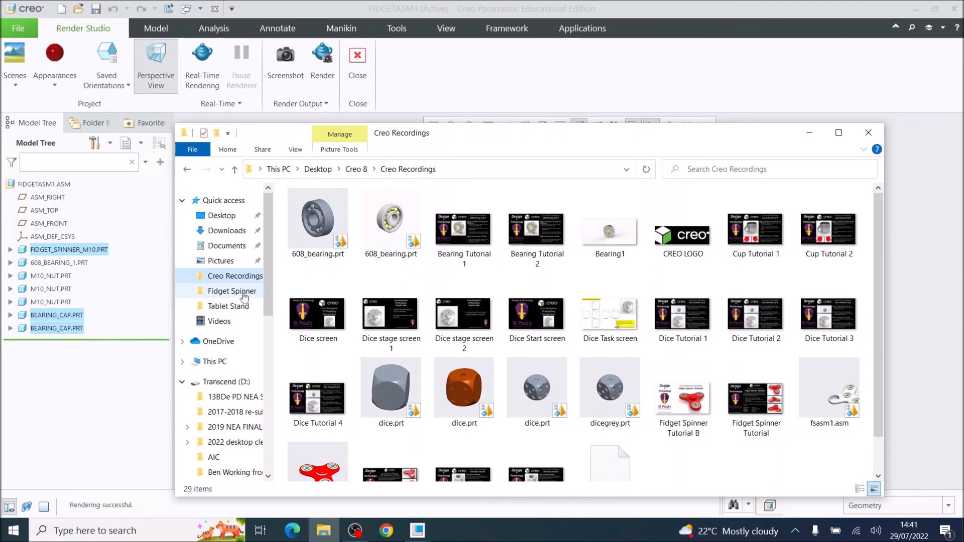
click(243, 294)
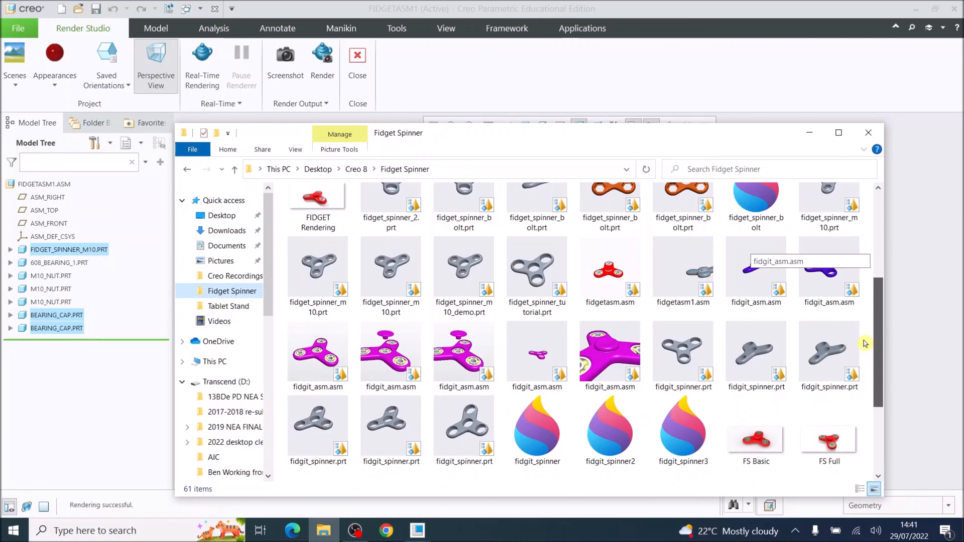
drag(865, 344, 862, 413)
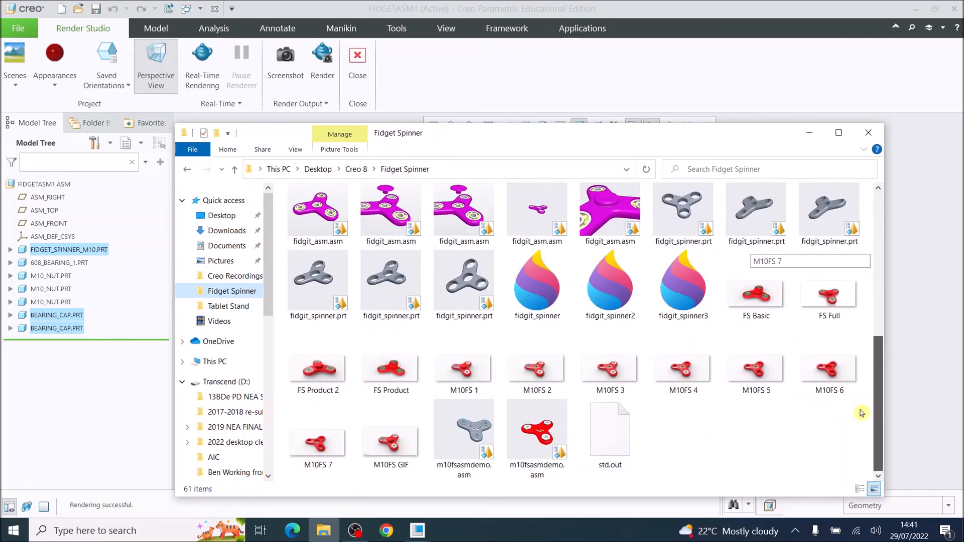
drag(860, 412, 871, 360)
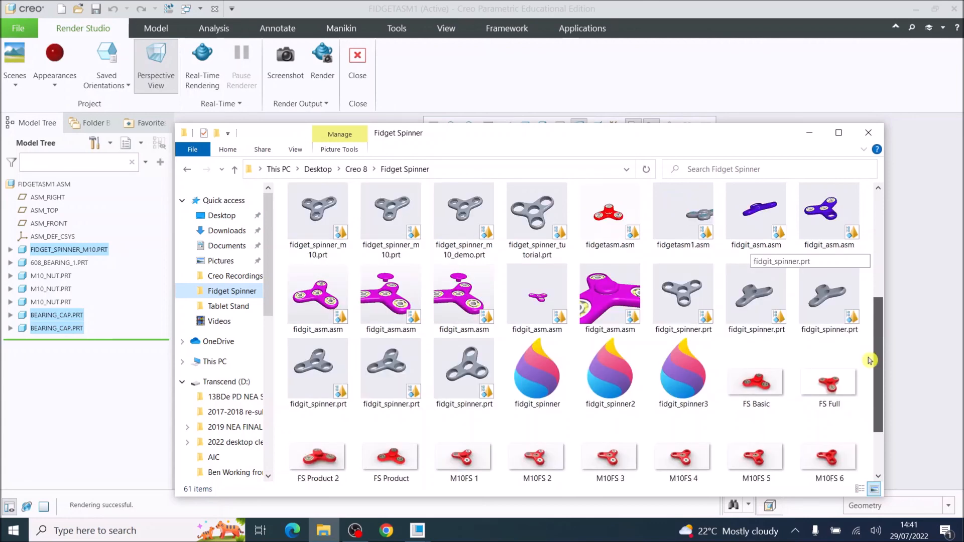
scroll(318, 228, up, 1)
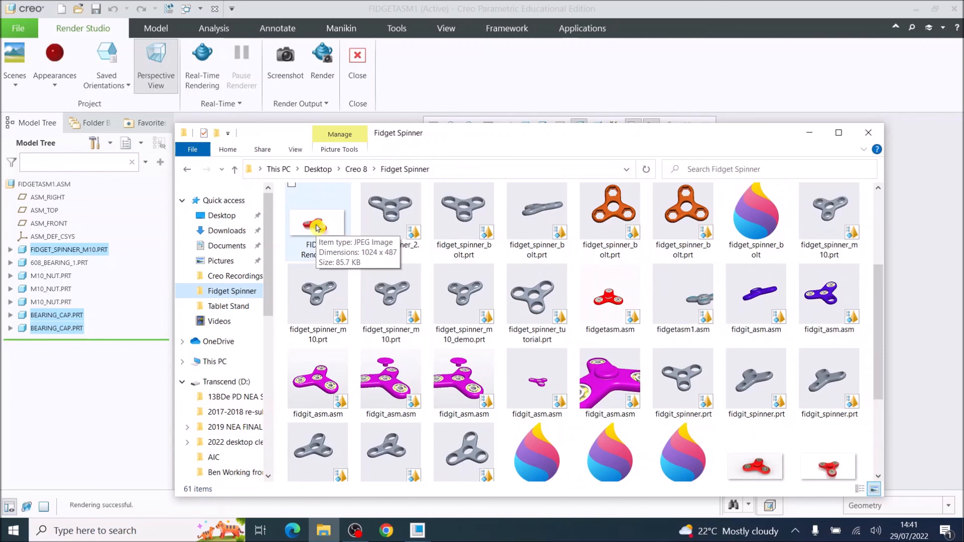
double_click(317, 227)
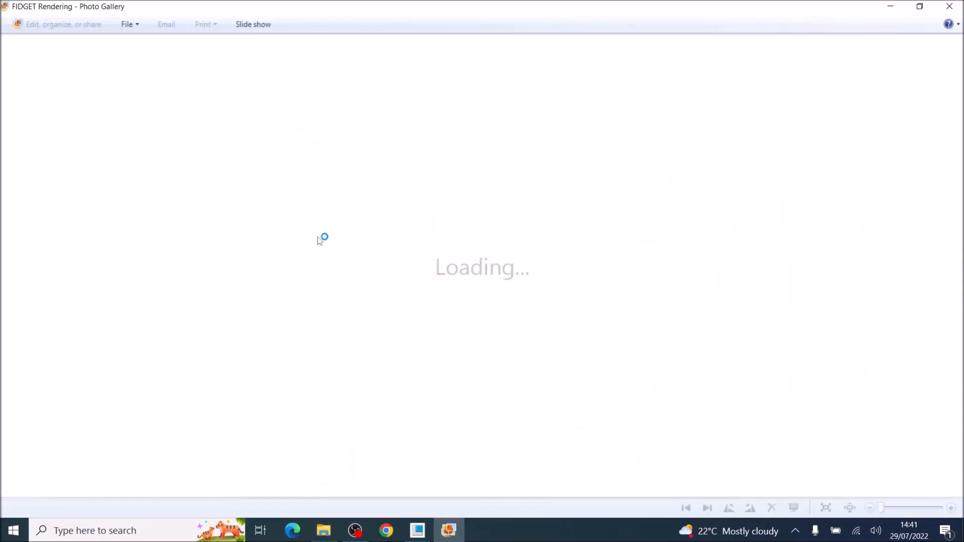